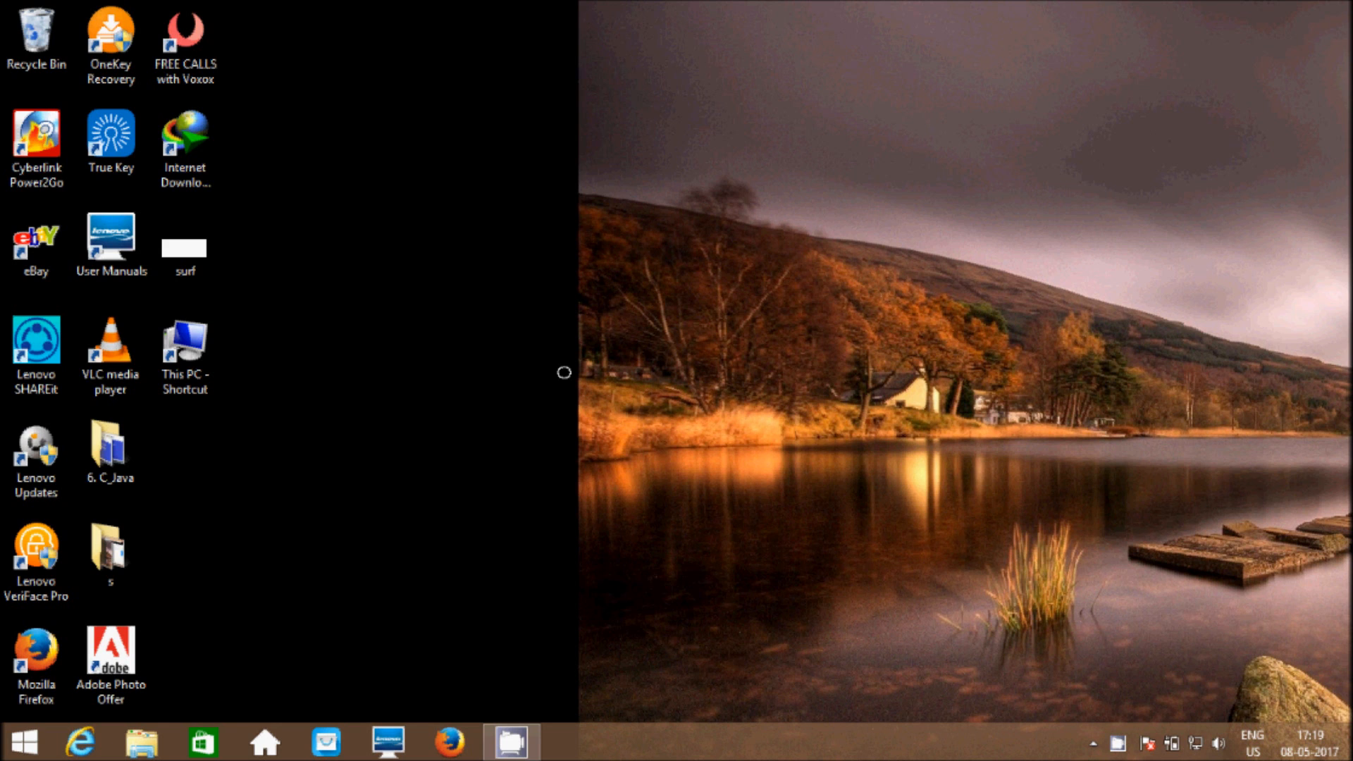
Search for "sql" on the Start screen and launch SQL Server 2014 Management Studio.
{"action": "left_click", "coordinate": [11, 745]}
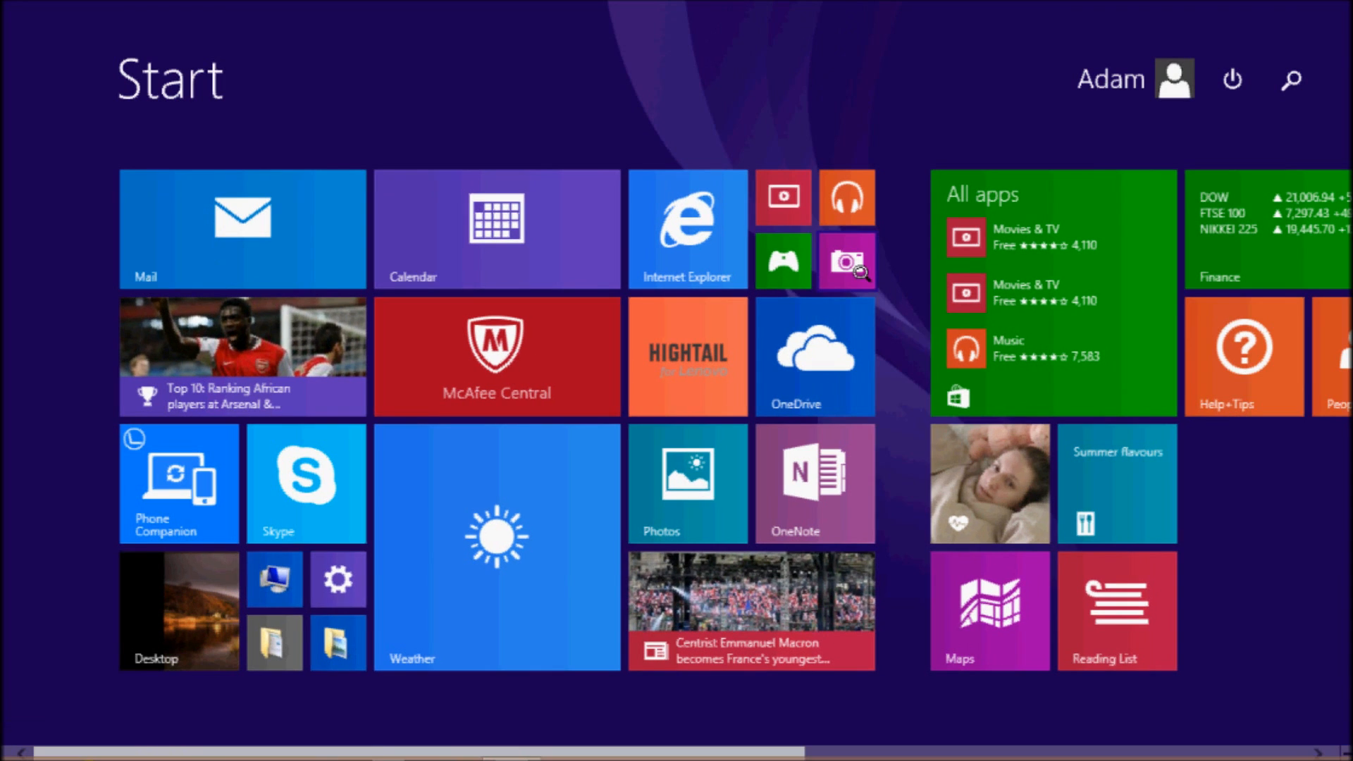
{"action": "left_click", "coordinate": [1288, 76]}
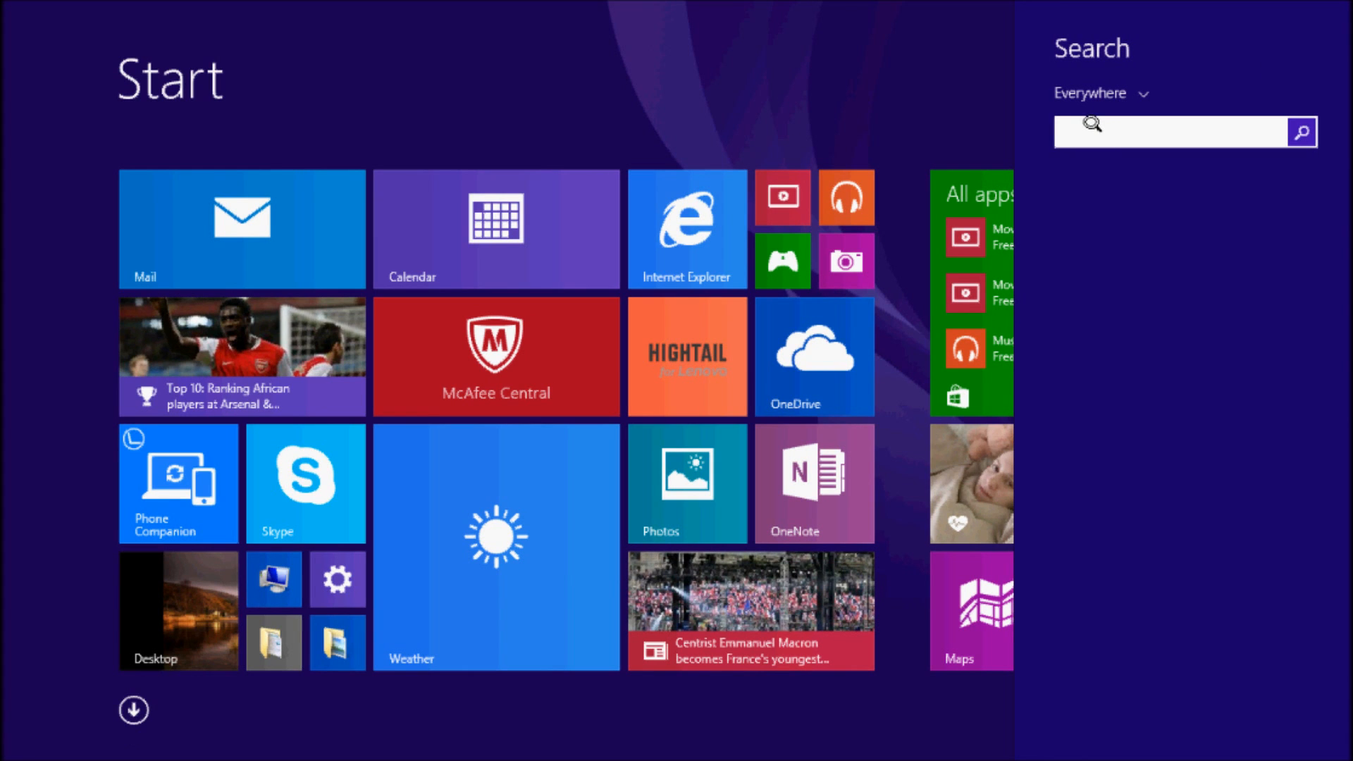
{"action": "type", "text": "sql"}
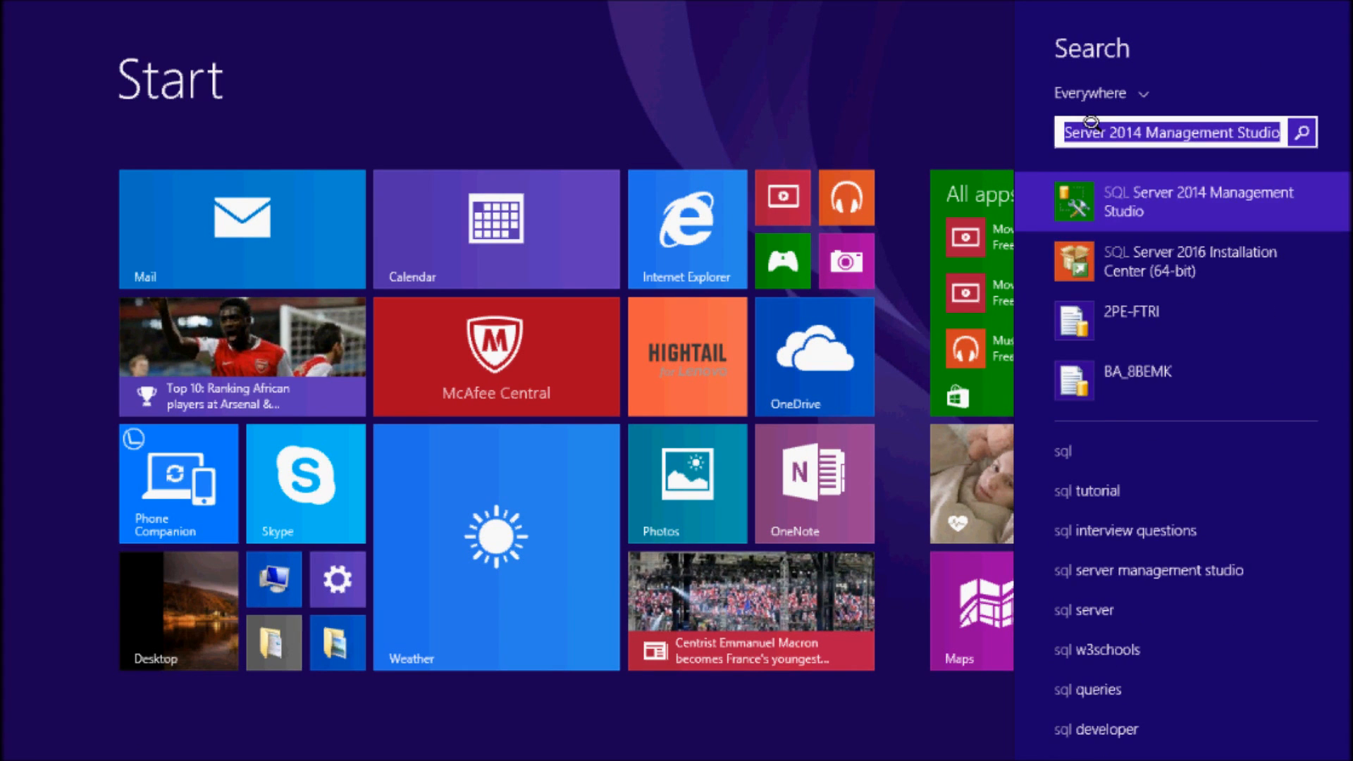
{"action": "left_click", "coordinate": [1138, 198]}
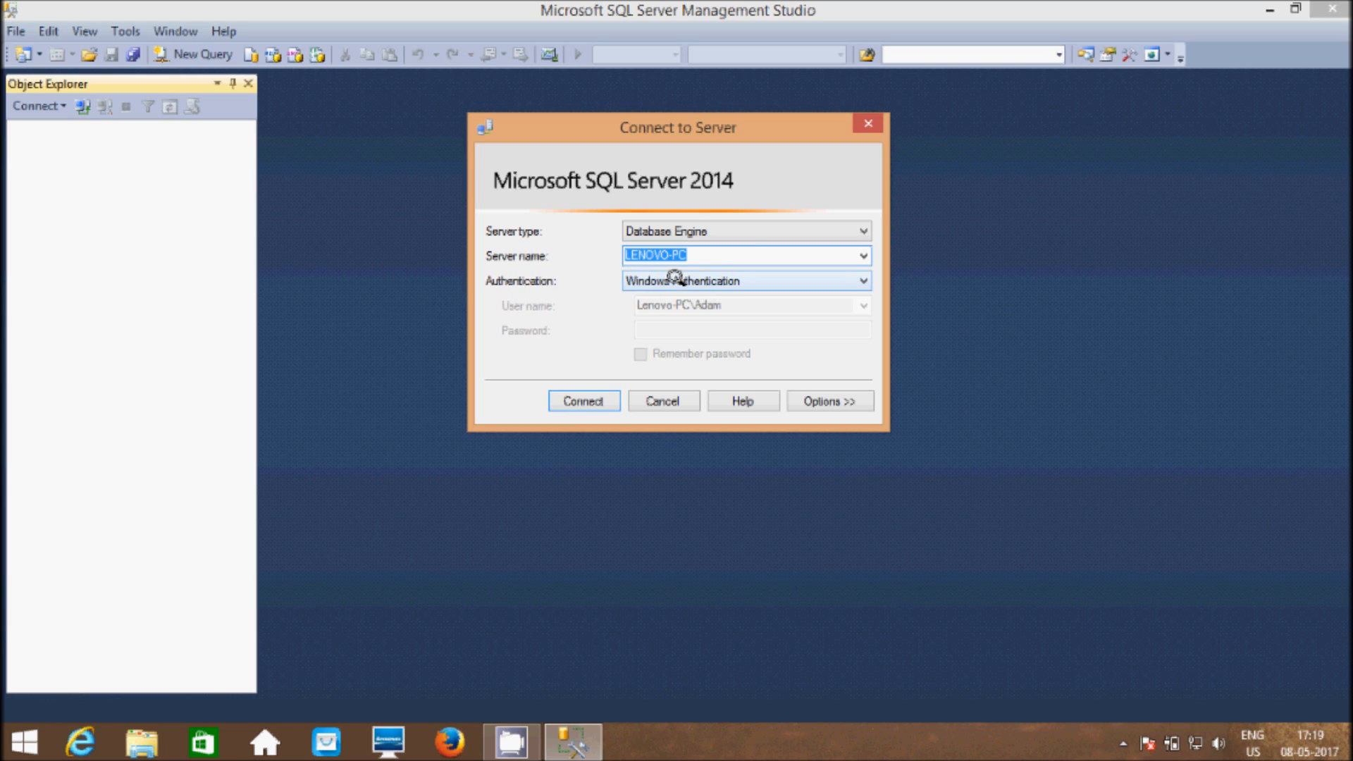
Connect to the LENOVO-PC Database Engine using Windows Authentication.
{"action": "left_click", "coordinate": [728, 274]}
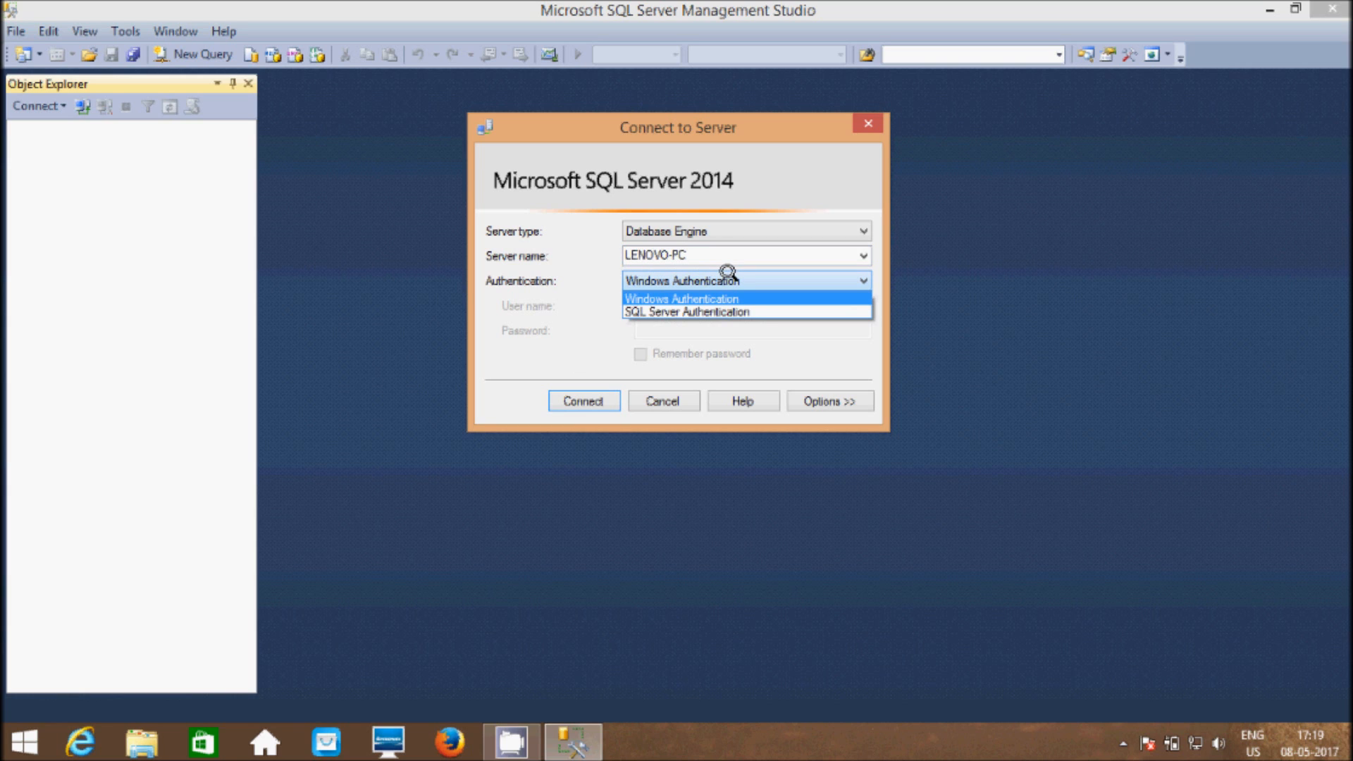
{"action": "left_click", "coordinate": [728, 275]}
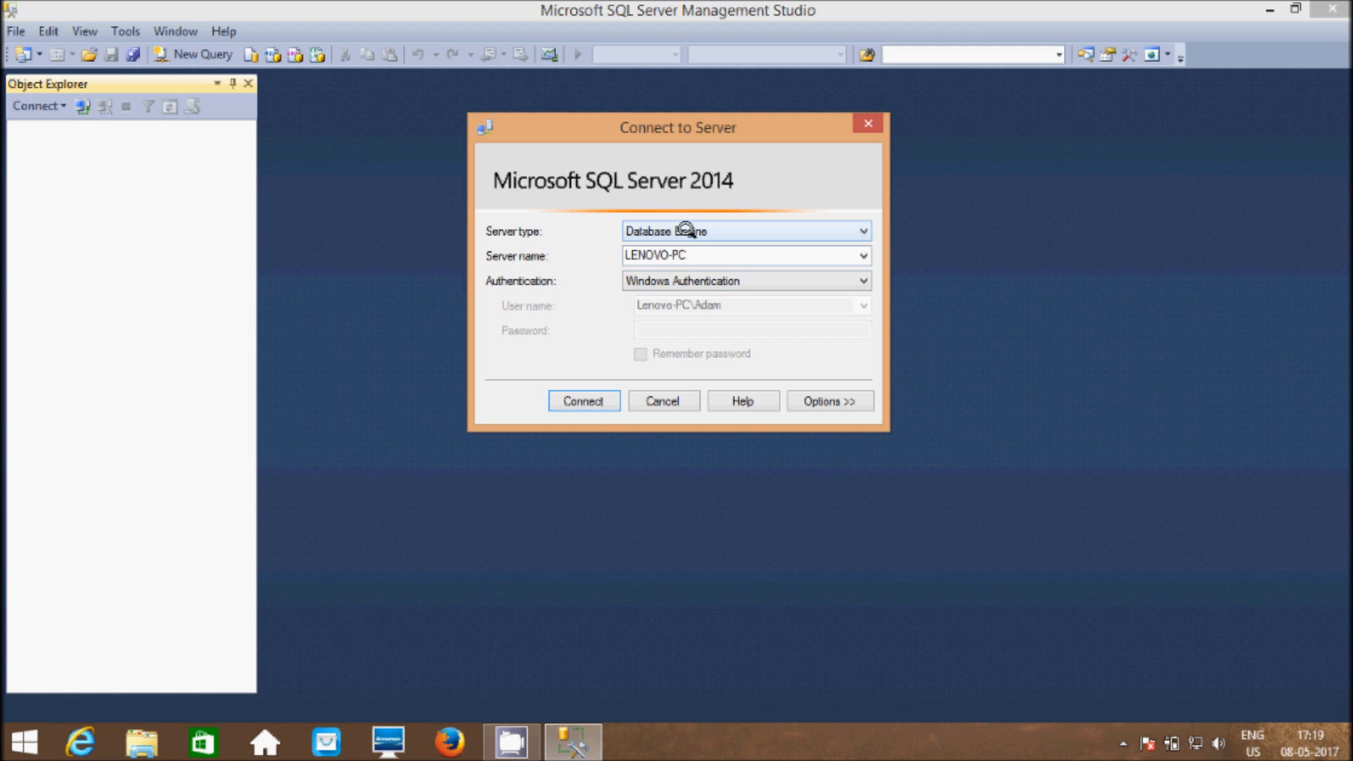
{"action": "left_click", "coordinate": [568, 398]}
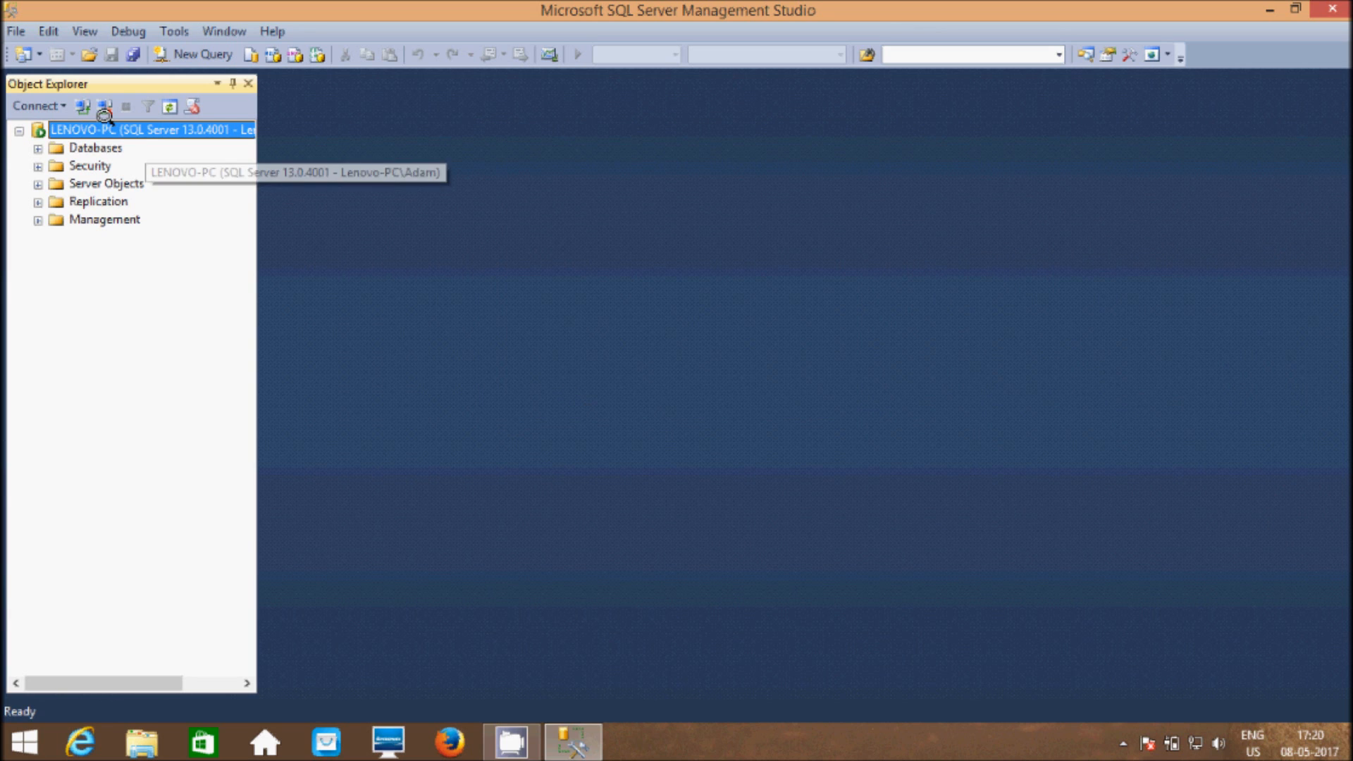
Create a new database named sam with the default owner and file settings.
{"action": "left_click", "coordinate": [56, 146]}
{"action": "right_click", "coordinate": [58, 144]}
{"action": "left_click", "coordinate": [91, 153]}
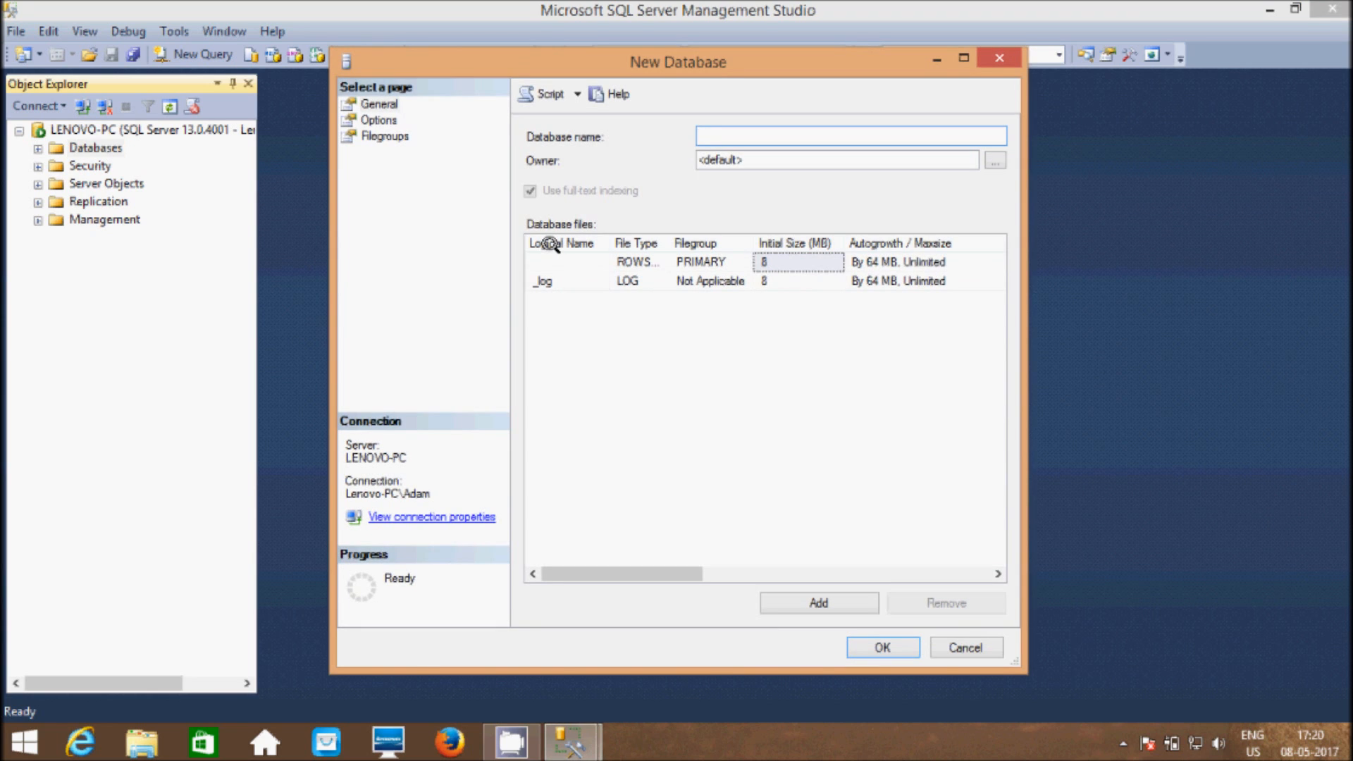
{"action": "type", "text": "sam"}
{"action": "left_click", "coordinate": [874, 647]}
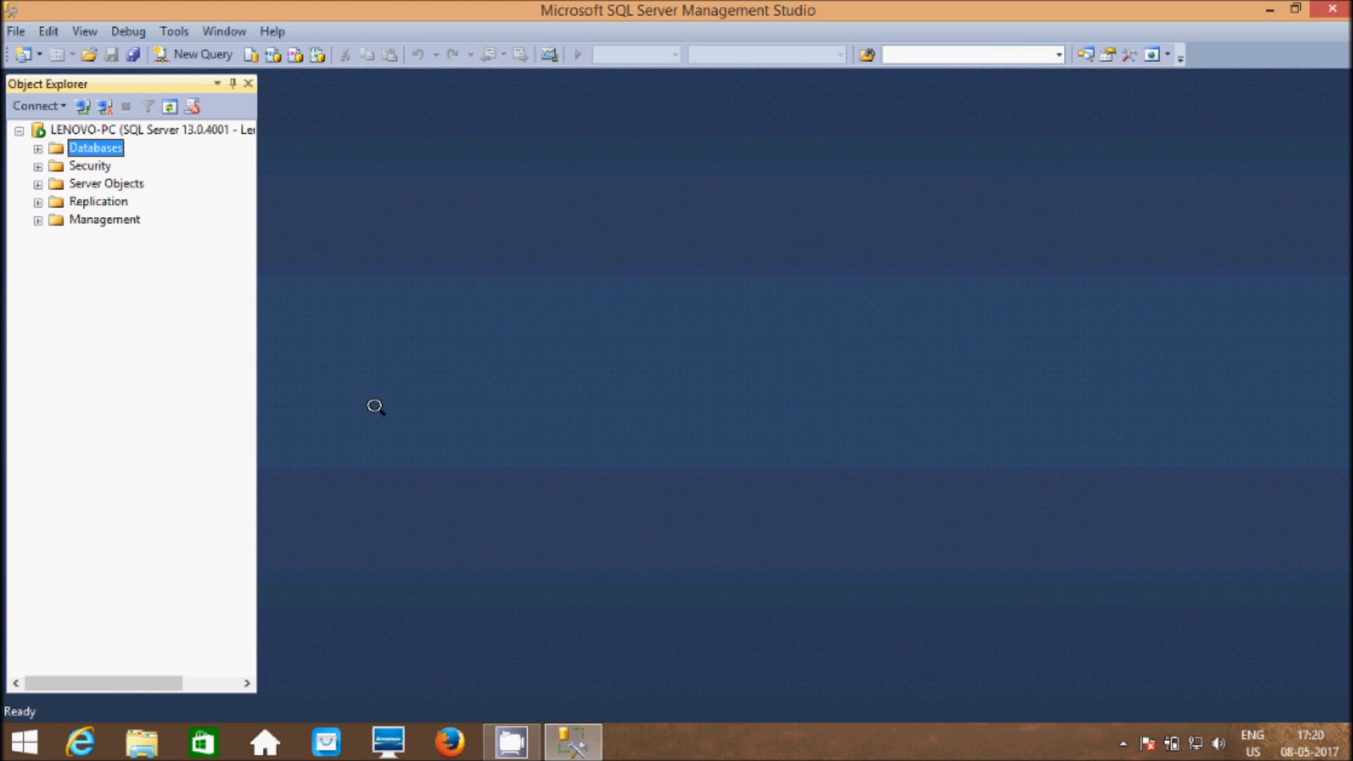
Expand the server's Databases folder and look inside the sam database.
{"action": "left_click", "coordinate": [35, 147]}
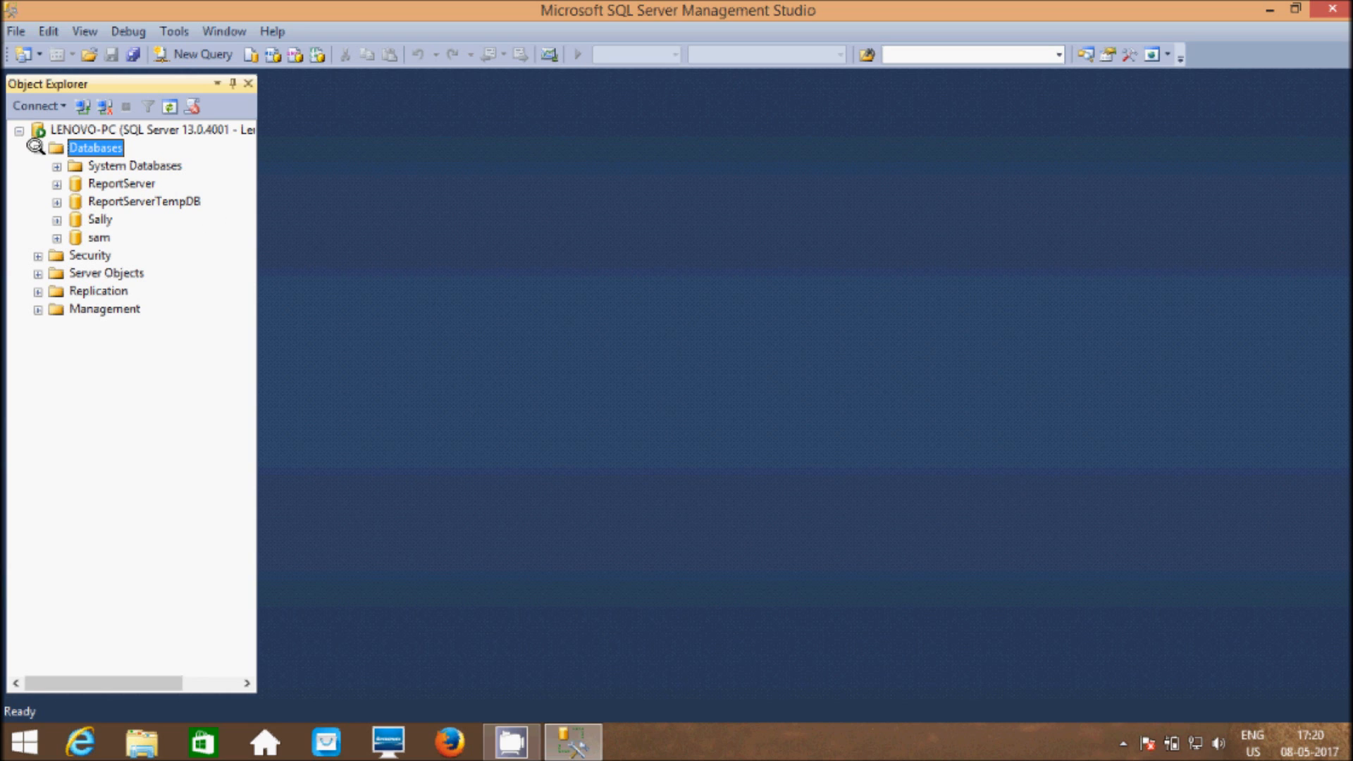
{"action": "left_click", "coordinate": [55, 236]}
{"action": "left_click", "coordinate": [56, 237]}
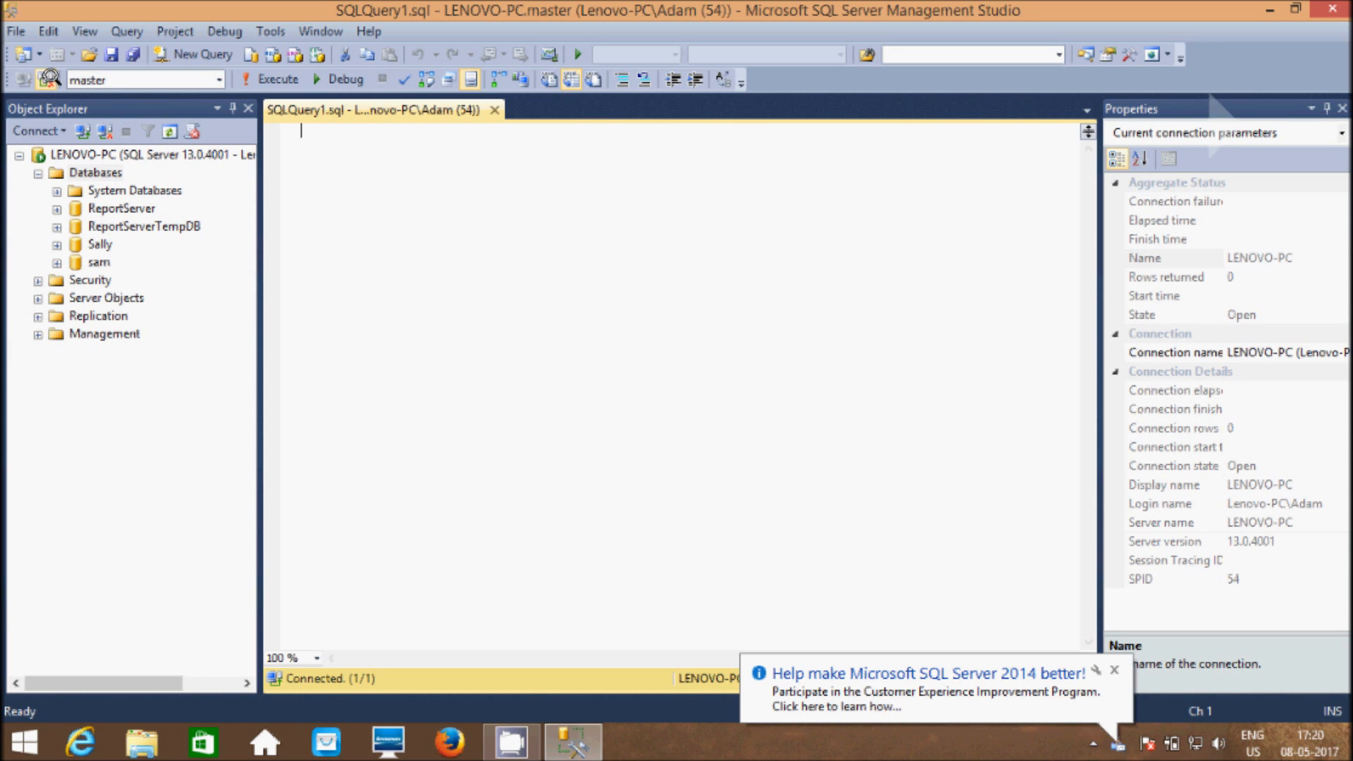
Set the query's database to sam and begin a create table statement for emp with an opening parenthesis.
{"action": "left_click", "coordinate": [219, 80]}
{"action": "left_click", "coordinate": [98, 212]}
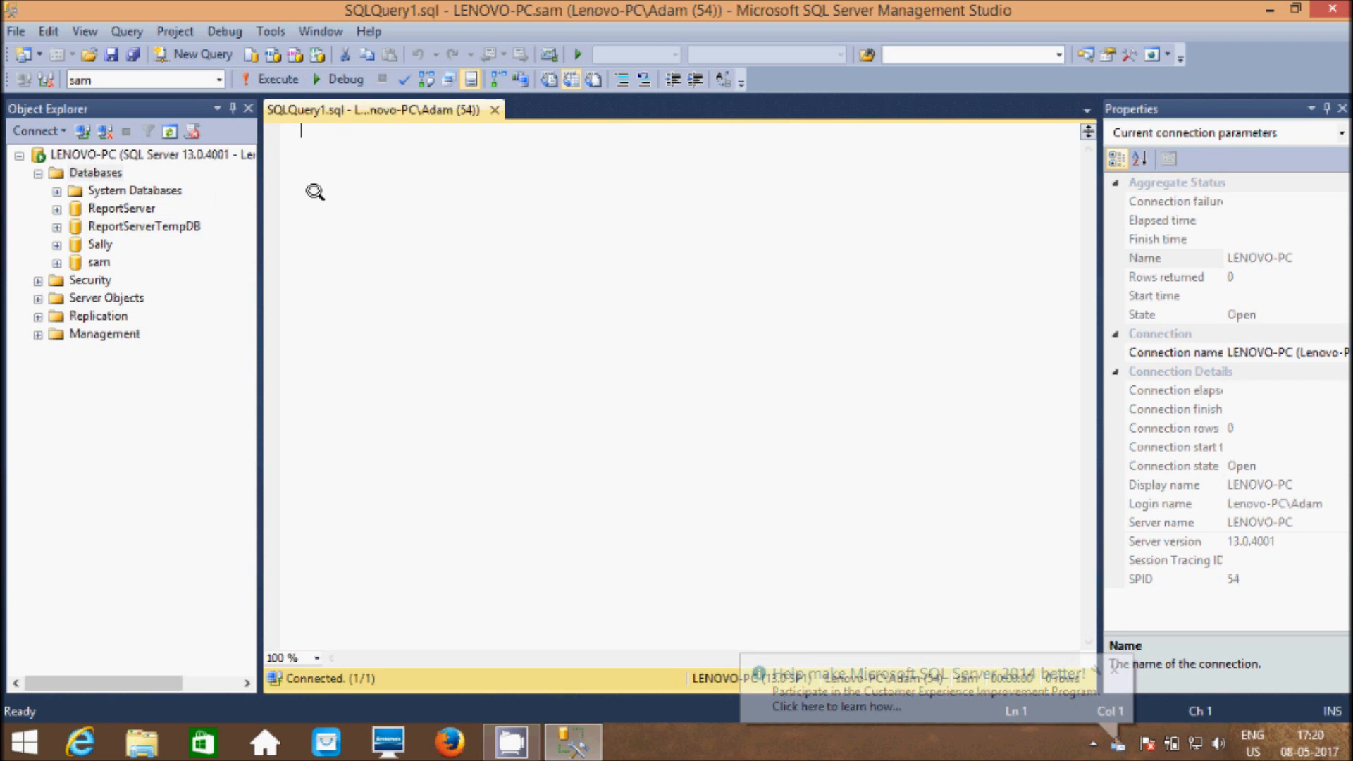
{"action": "type", "text": "create tabl"}
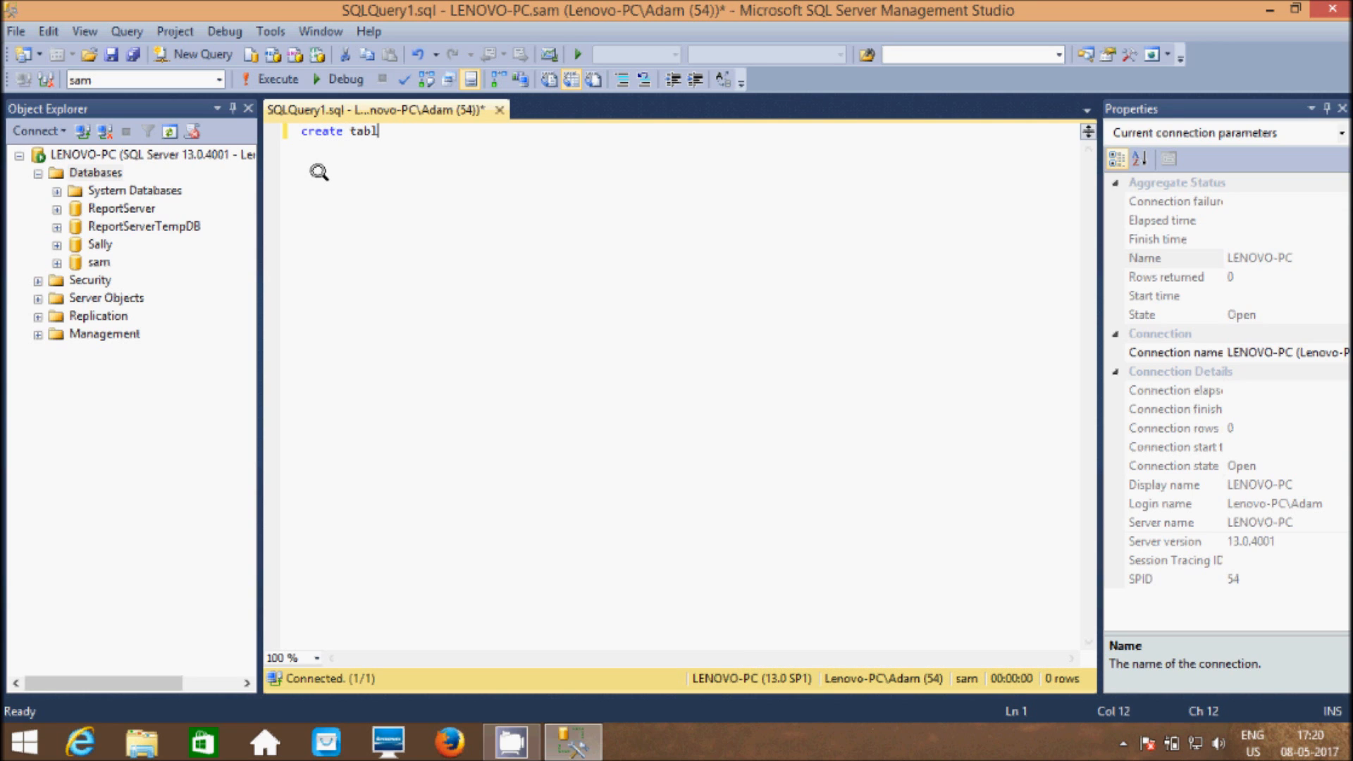
{"action": "type", "text": "e emp"}
{"action": "key", "text": "Return"}
{"action": "type", "text": "("}
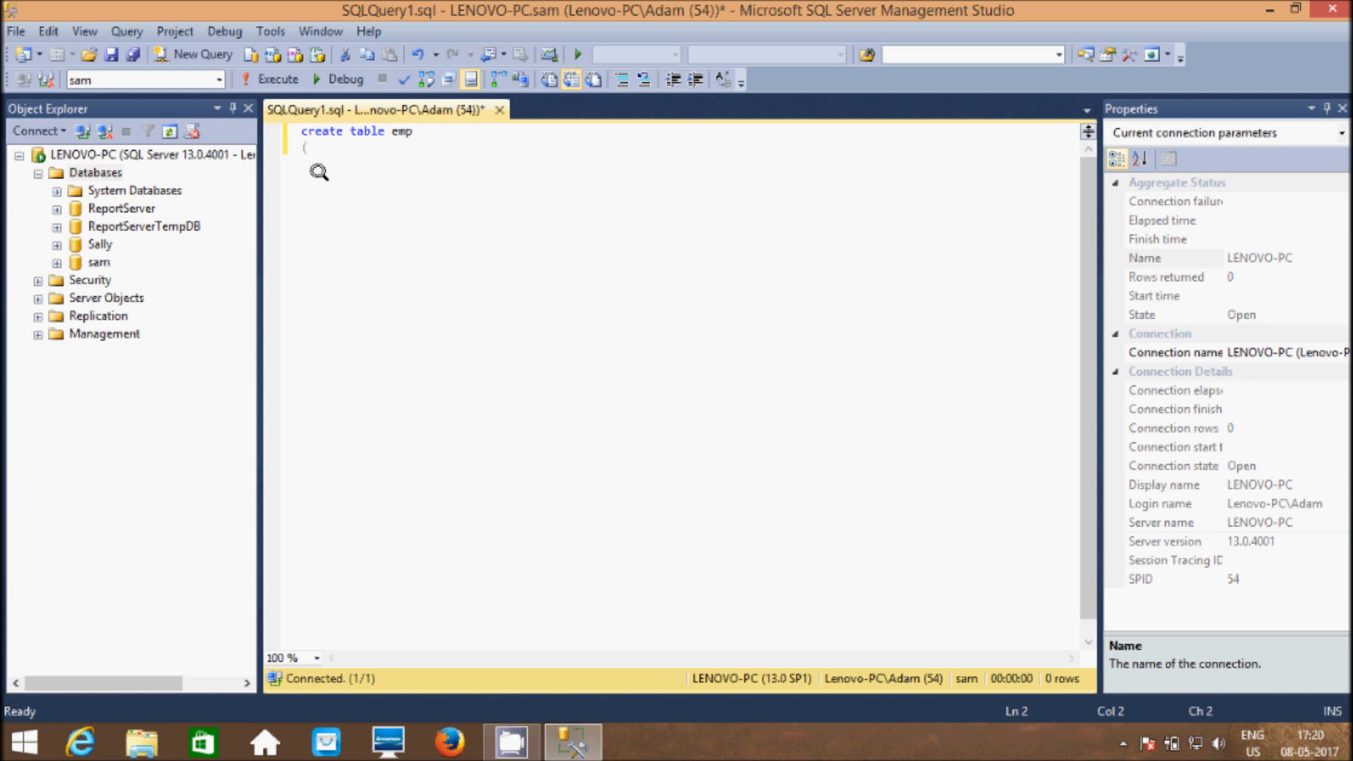
{"action": "type", "text": " id integer,"}
Define the emp columns id integer and name varchar, and close the create table statement.
{"action": "key", "text": "Return"}
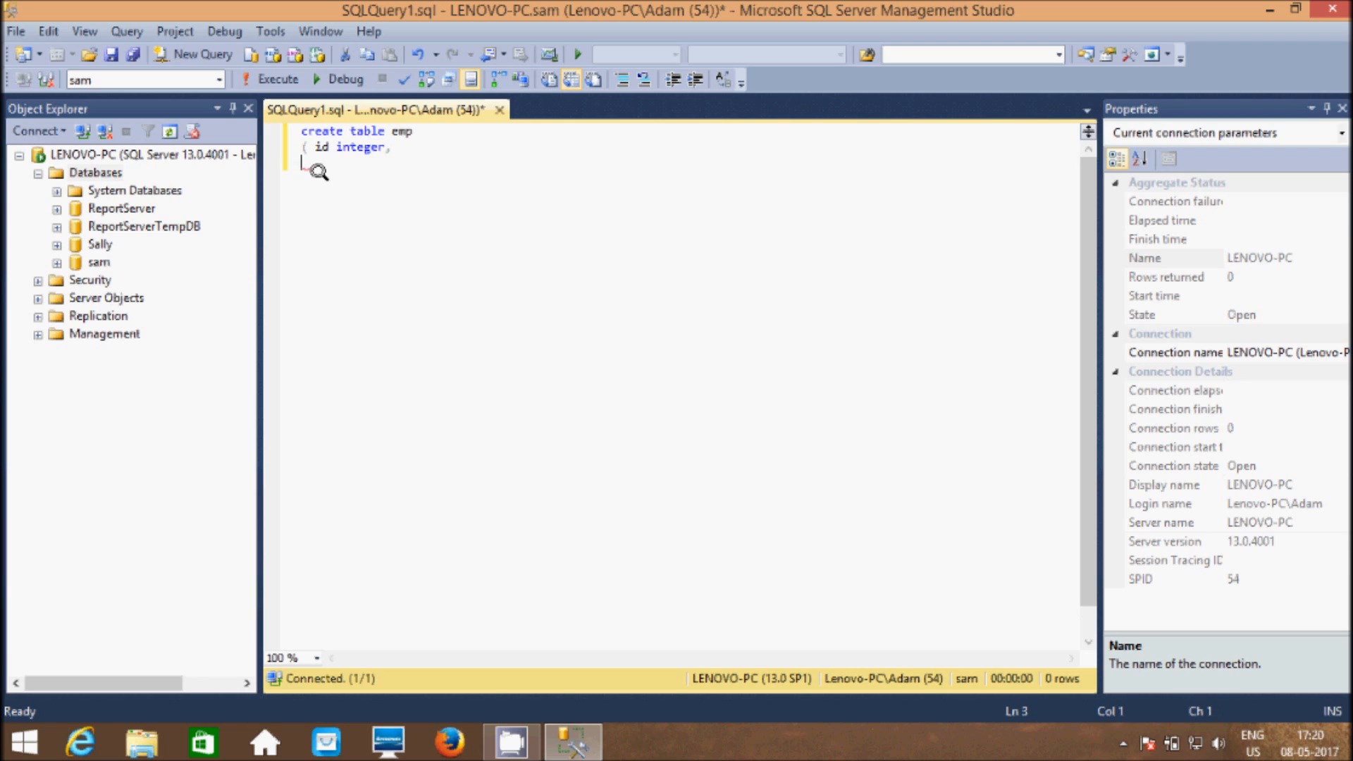
{"action": "type", "text": "name varchar"}
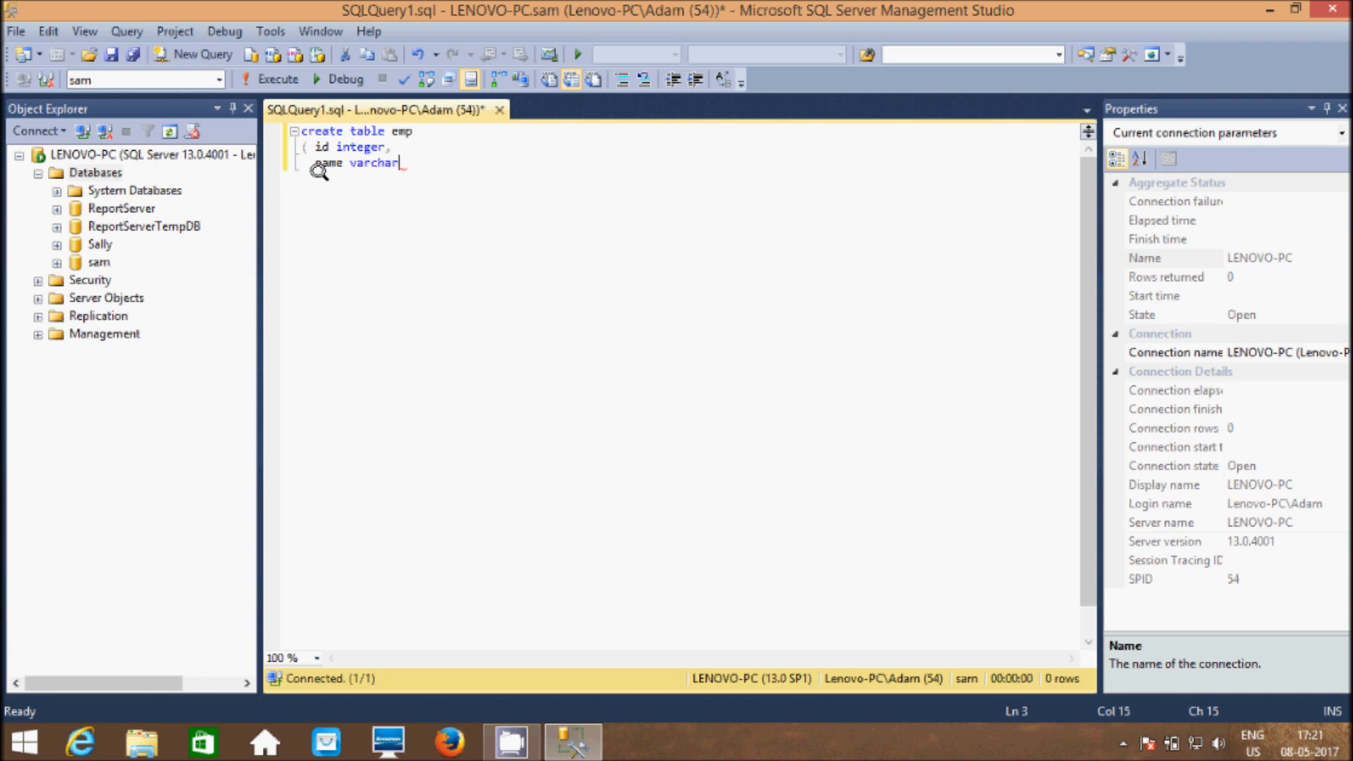
{"action": "key", "text": "Return"}
{"action": "type", "text": ")"}
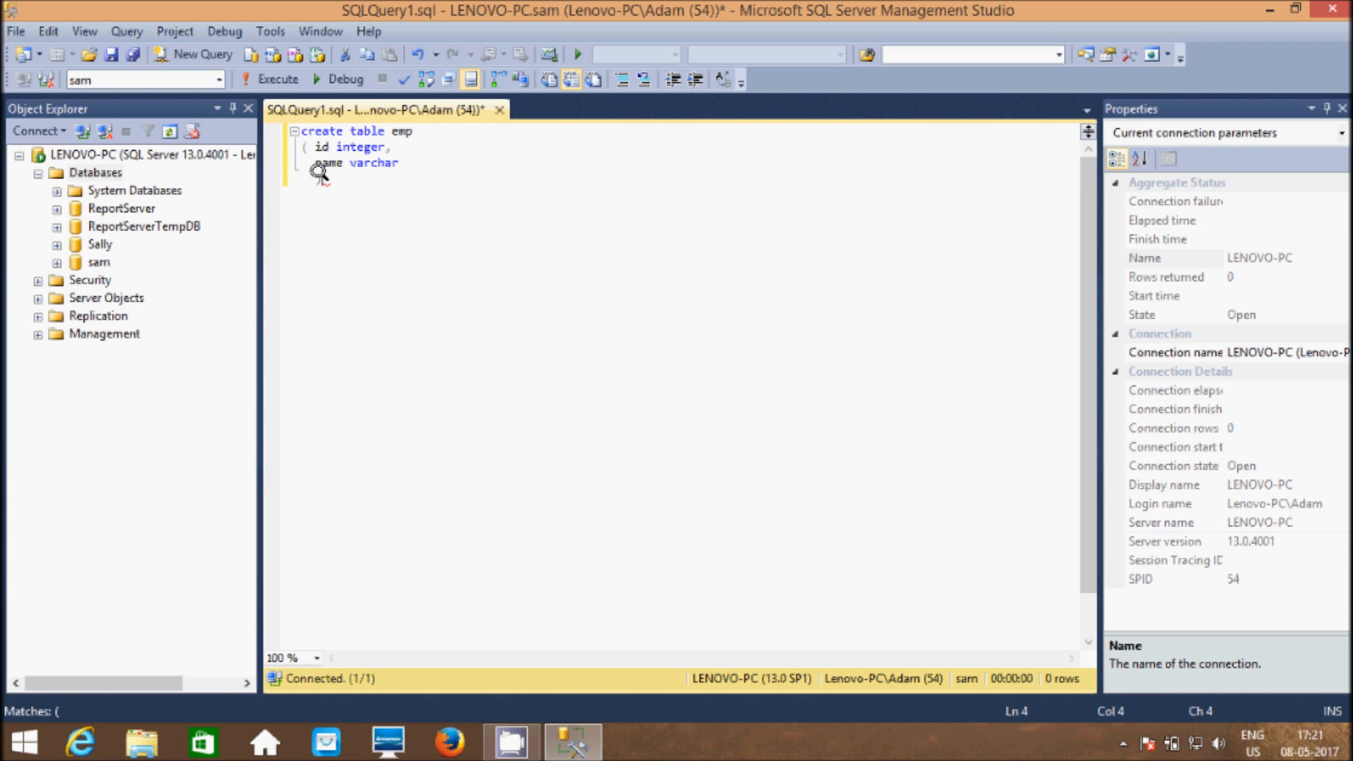
{"action": "type", "text": ";"}
Execute the create table emp query.
{"action": "left_click", "coordinate": [269, 76]}
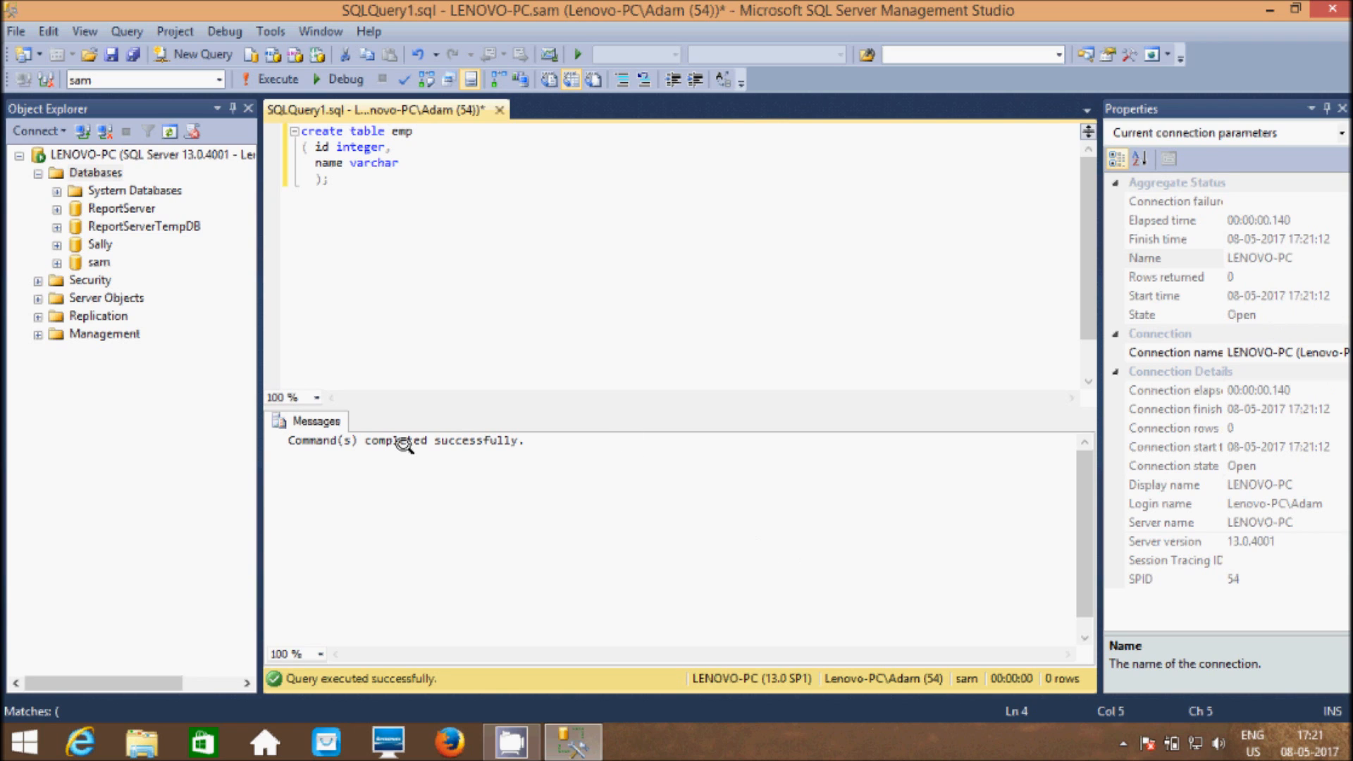
{"action": "double_click", "coordinate": [531, 439]}
{"action": "left_click", "coordinate": [387, 369]}
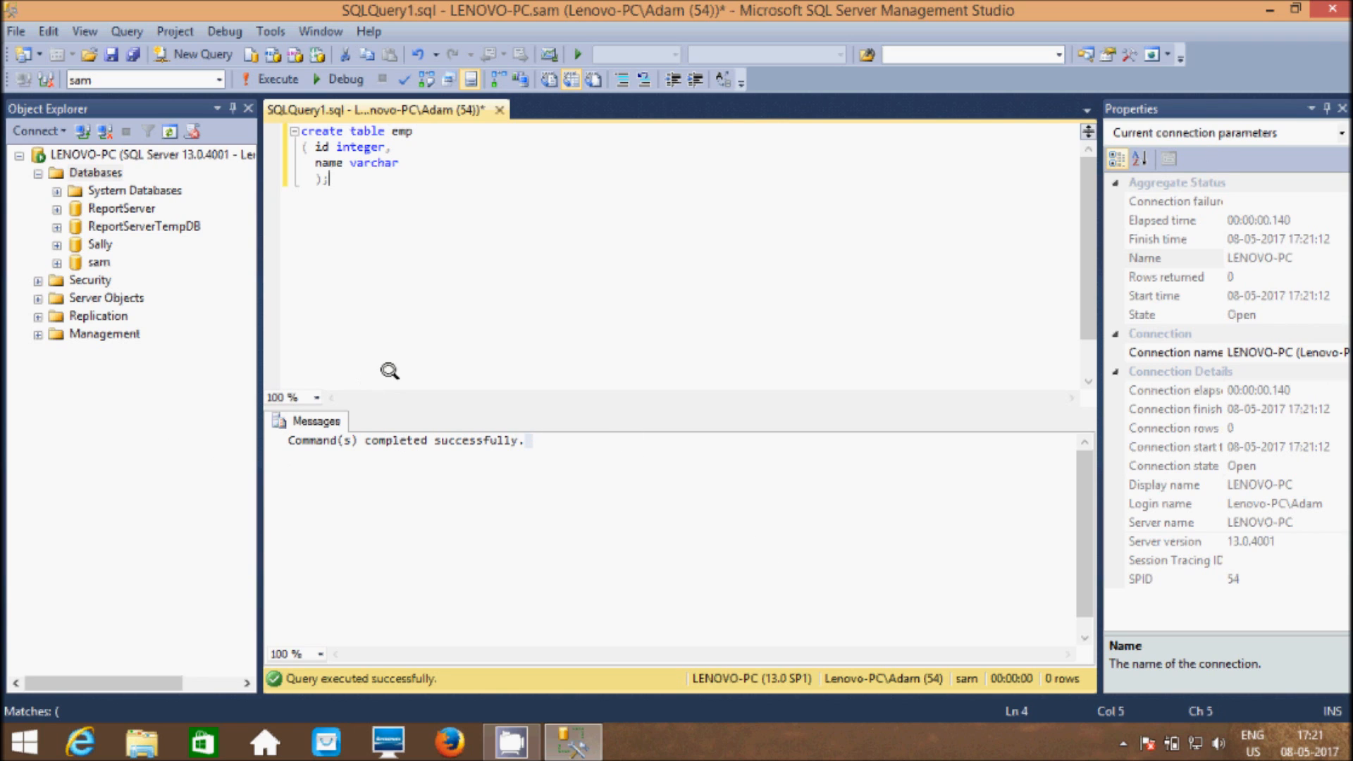
Refresh the Databases folder and expand the Tables folder of sam to check the dbo.emp table.
{"action": "left_click", "coordinate": [56, 261]}
{"action": "left_click", "coordinate": [72, 297]}
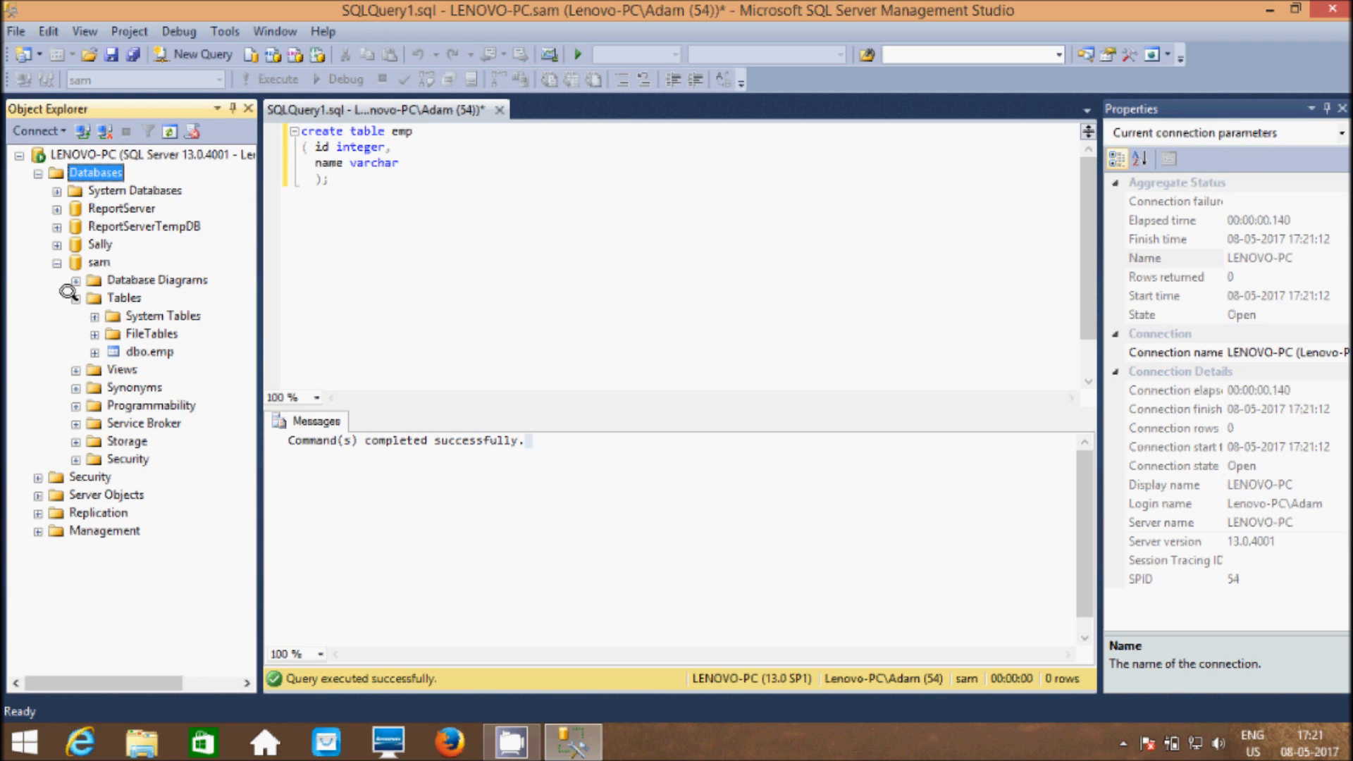
{"action": "left_click", "coordinate": [139, 350]}
{"action": "left_click", "coordinate": [169, 129]}
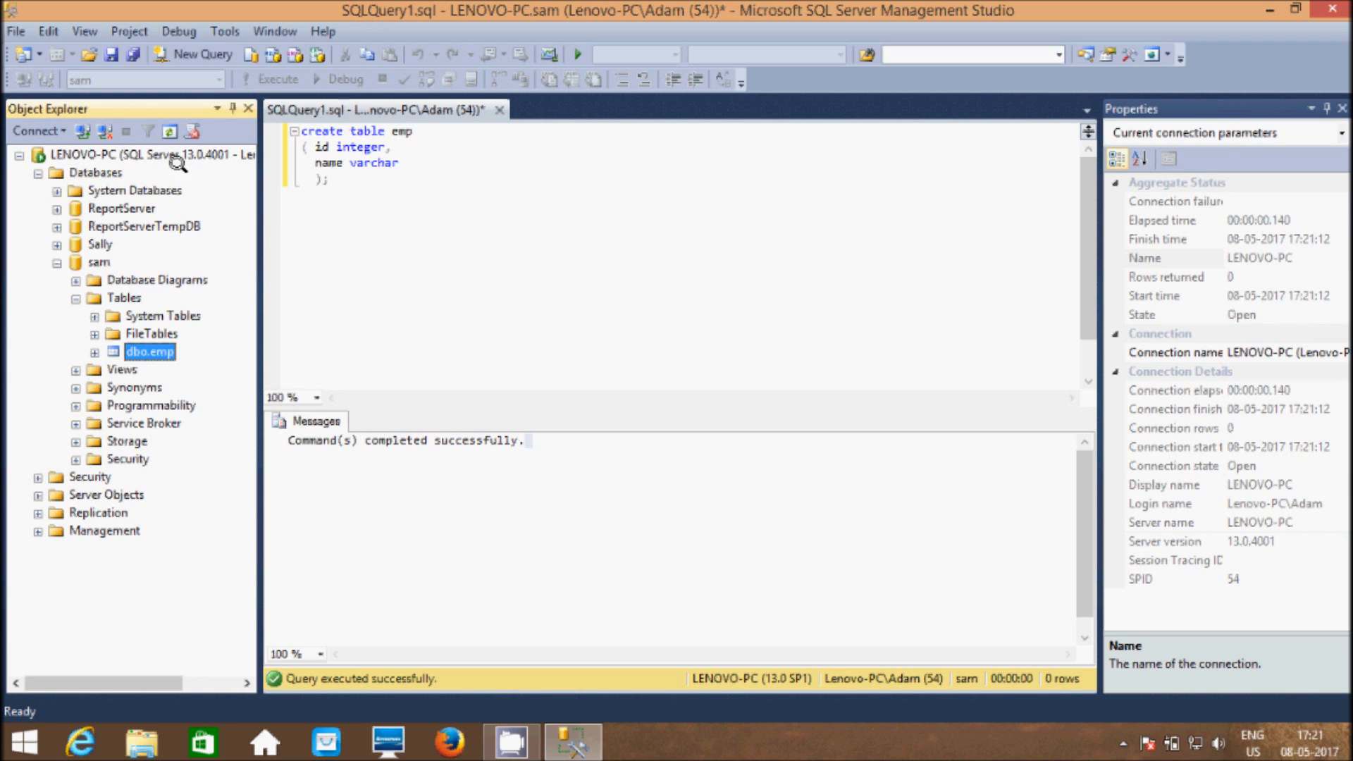
{"action": "left_click", "coordinate": [93, 170]}
{"action": "left_click", "coordinate": [164, 131]}
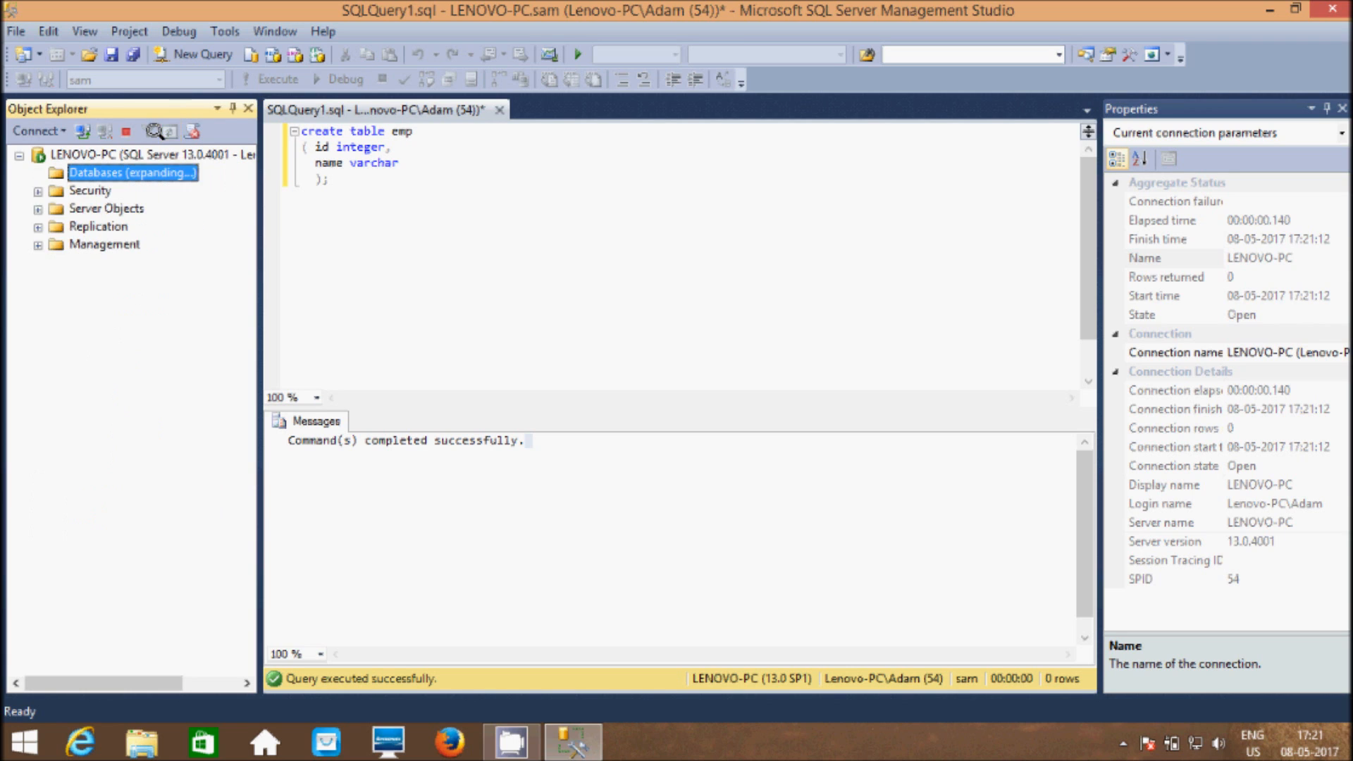
{"action": "left_click", "coordinate": [57, 262]}
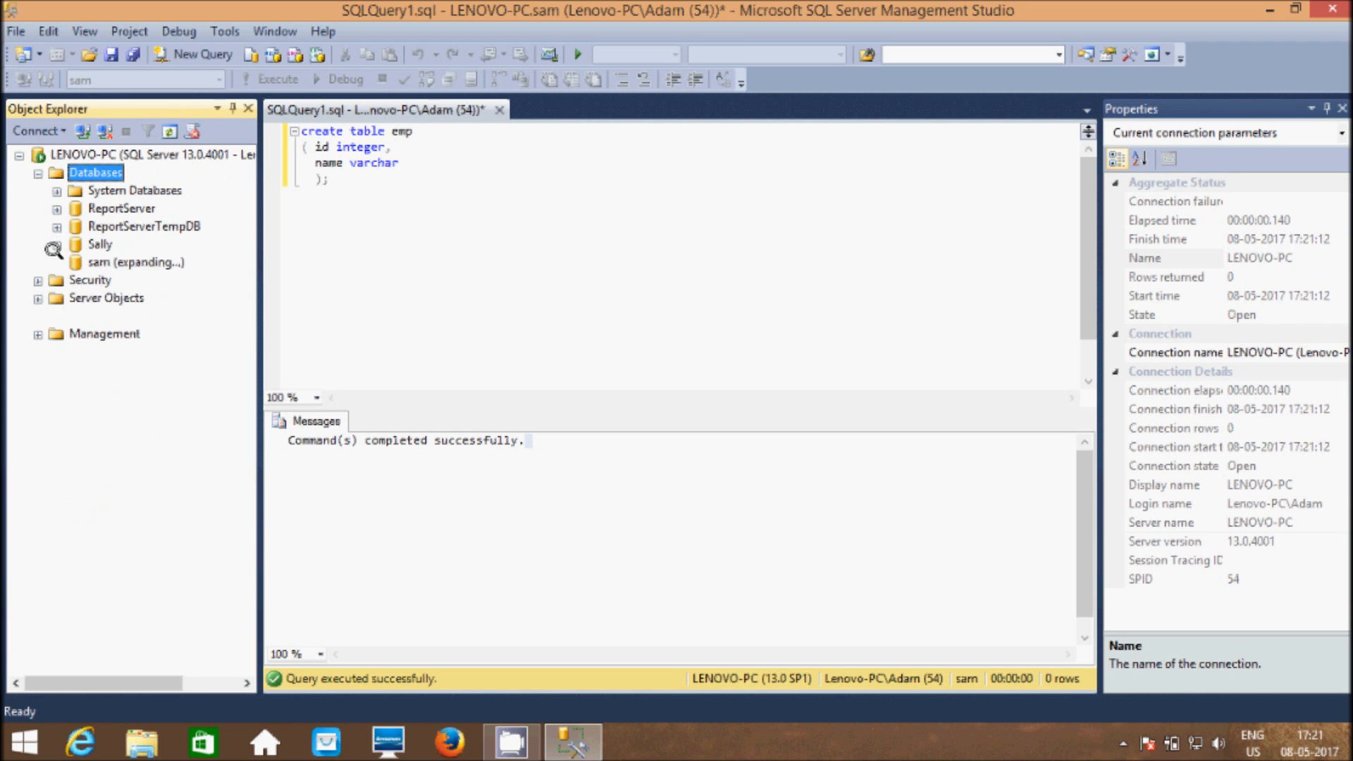
{"action": "left_click", "coordinate": [76, 297]}
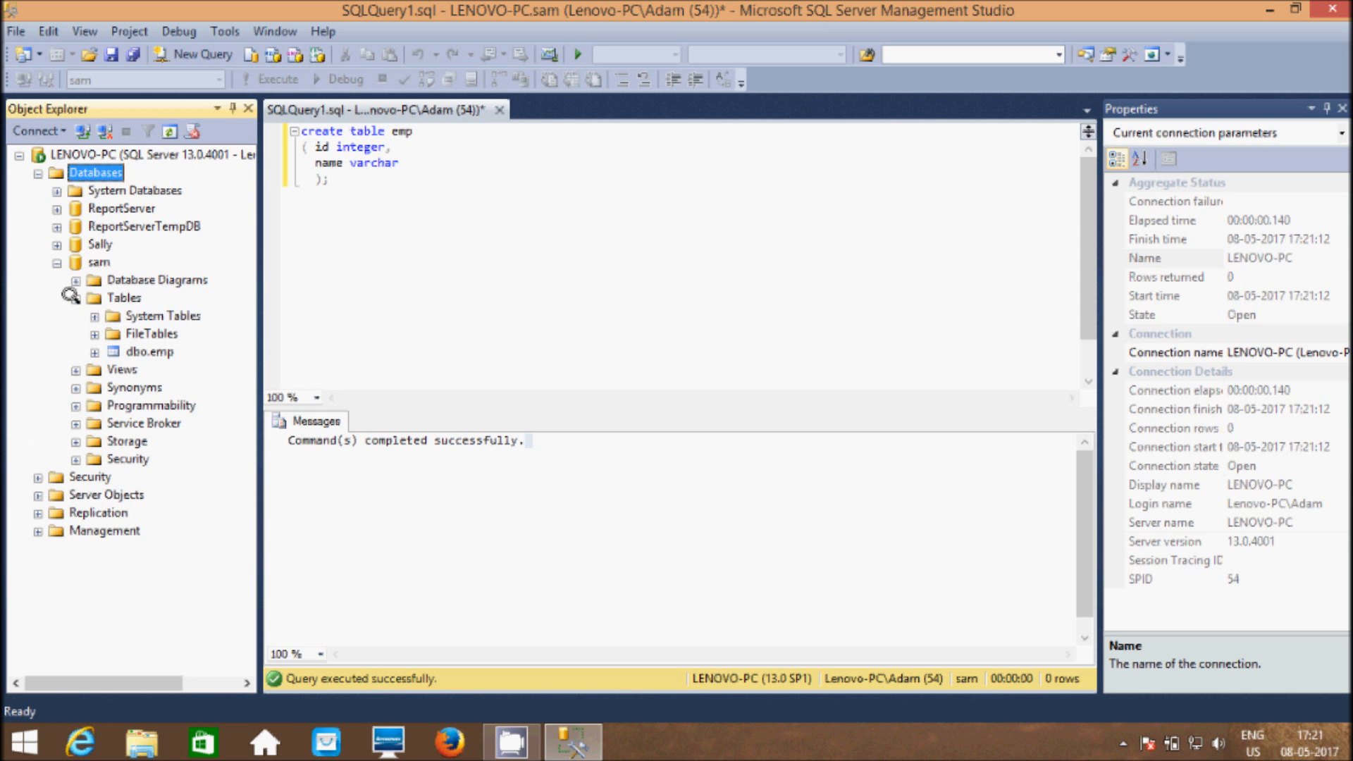
{"action": "left_click", "coordinate": [458, 282]}
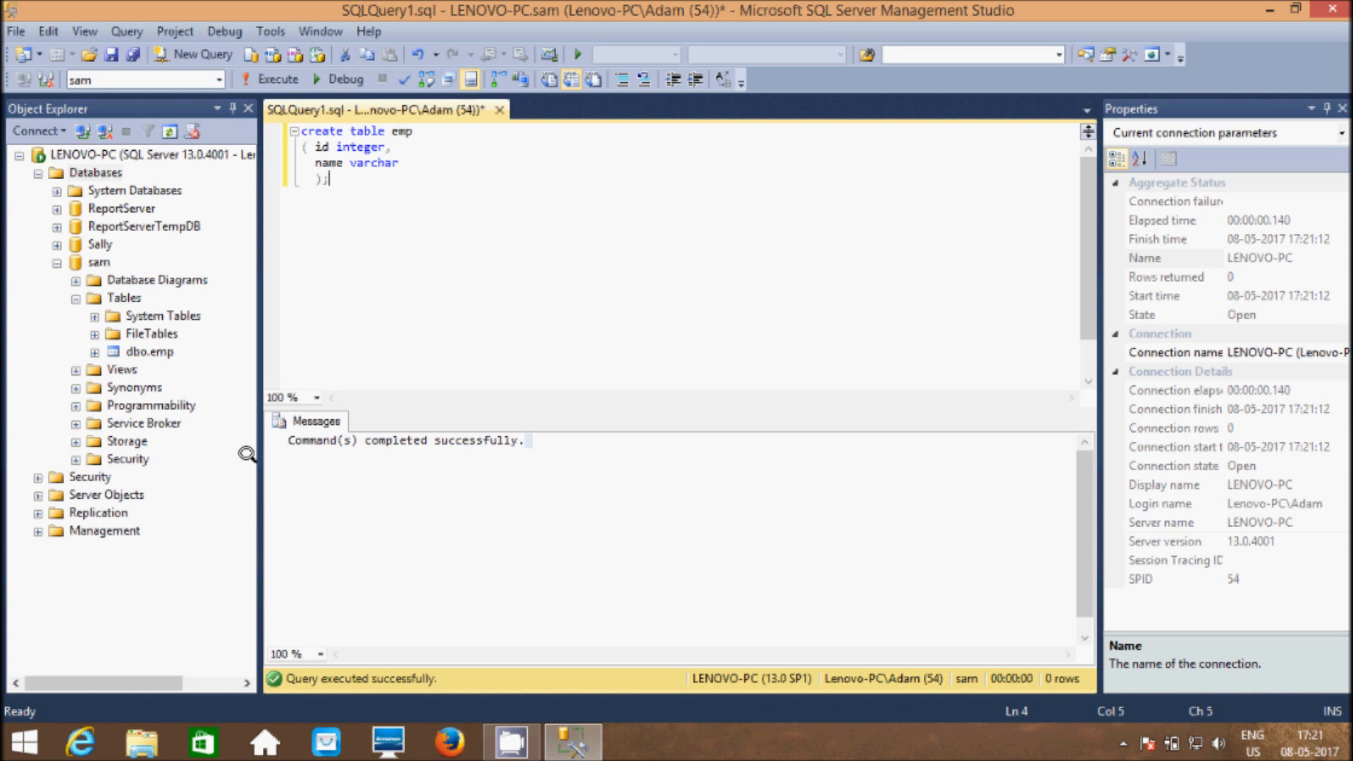
Search for "vi" on the Start screen and launch Visual Studio 2017.
{"action": "left_click", "coordinate": [15, 732]}
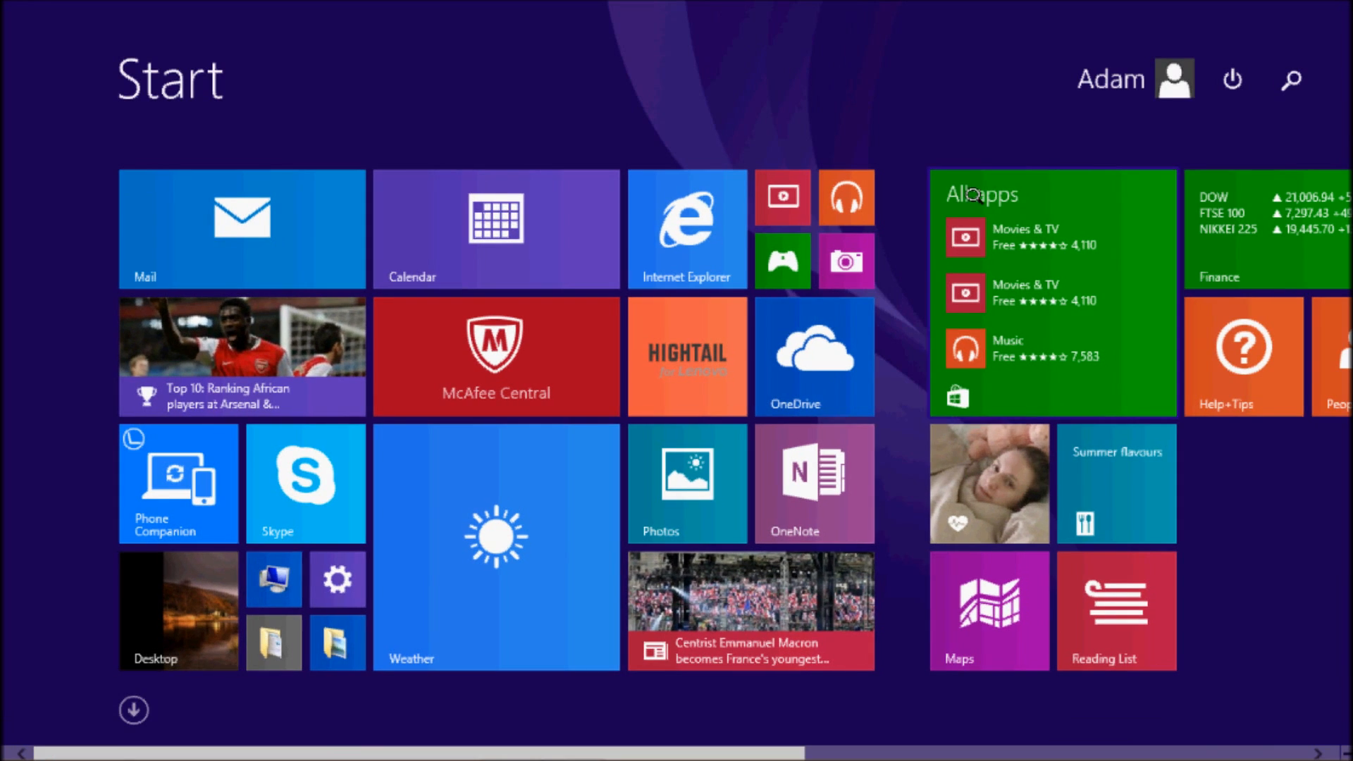
{"action": "left_click", "coordinate": [1291, 79]}
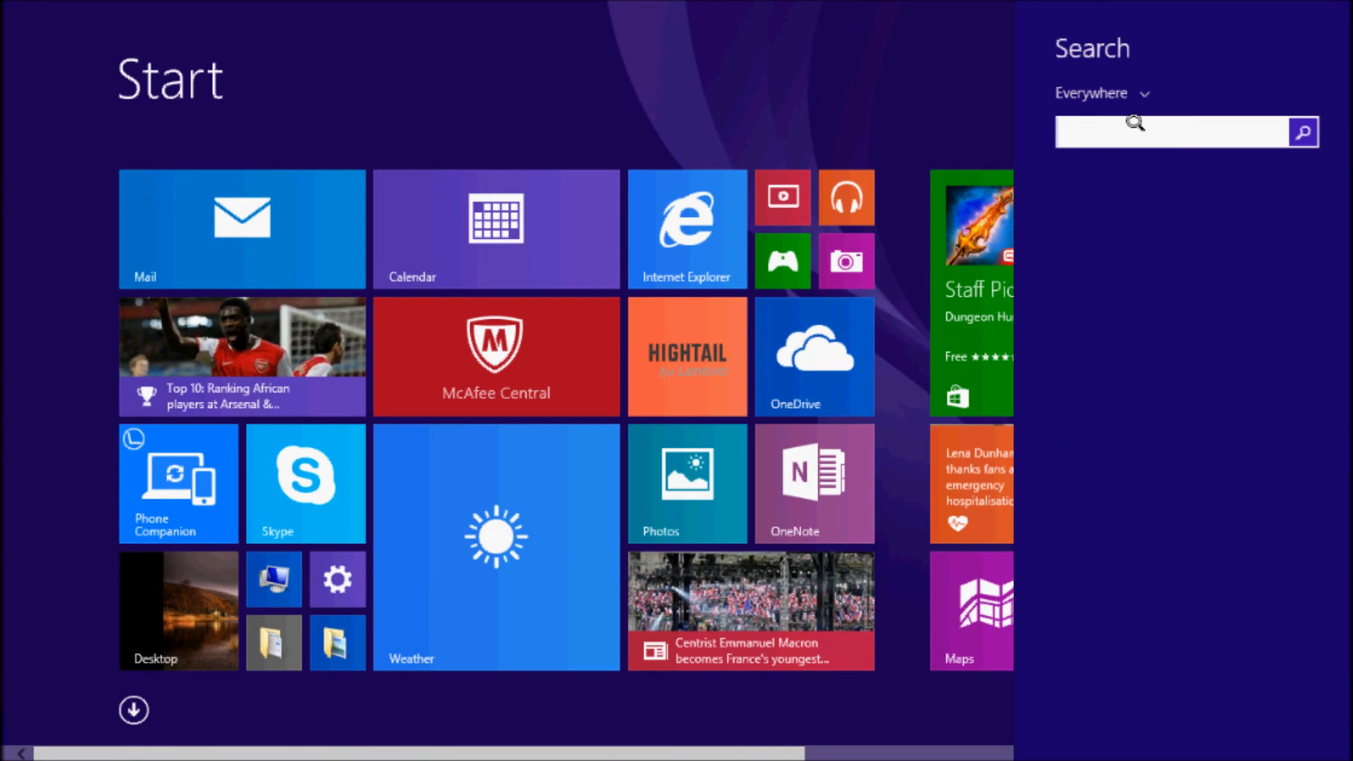
{"action": "type", "text": "visual Studio 2017"}
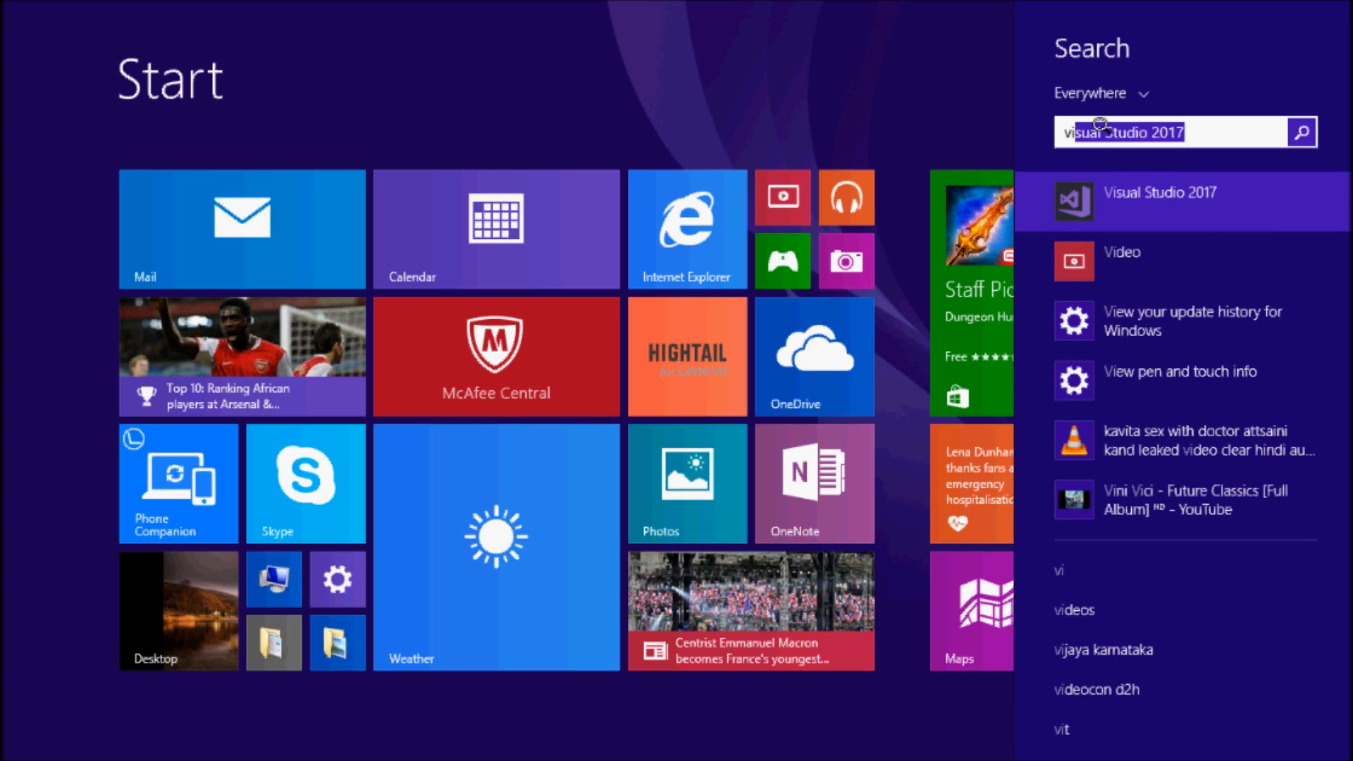
{"action": "left_click", "coordinate": [1111, 184]}
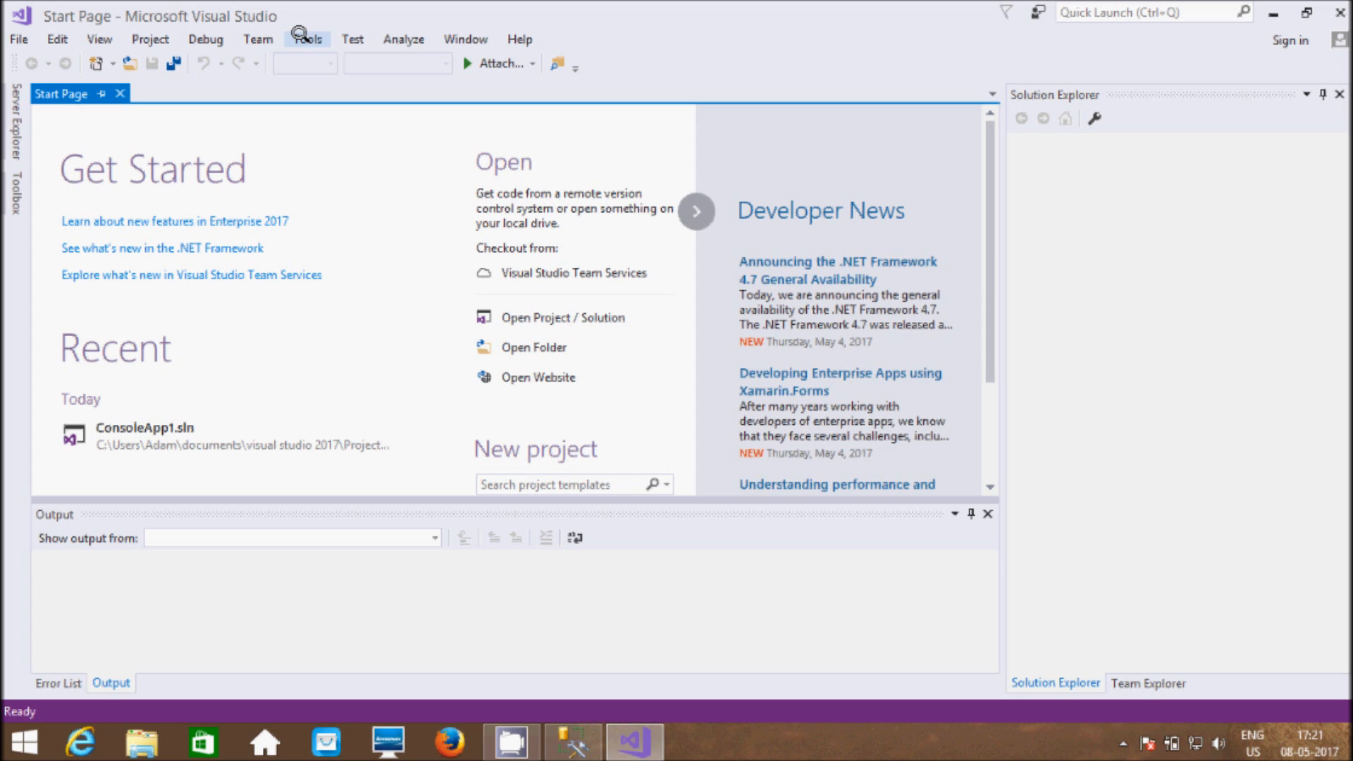
Start a new database connection, look through the available data source types, and continue with Microsoft SQL Server.
{"action": "left_click", "coordinate": [299, 33]}
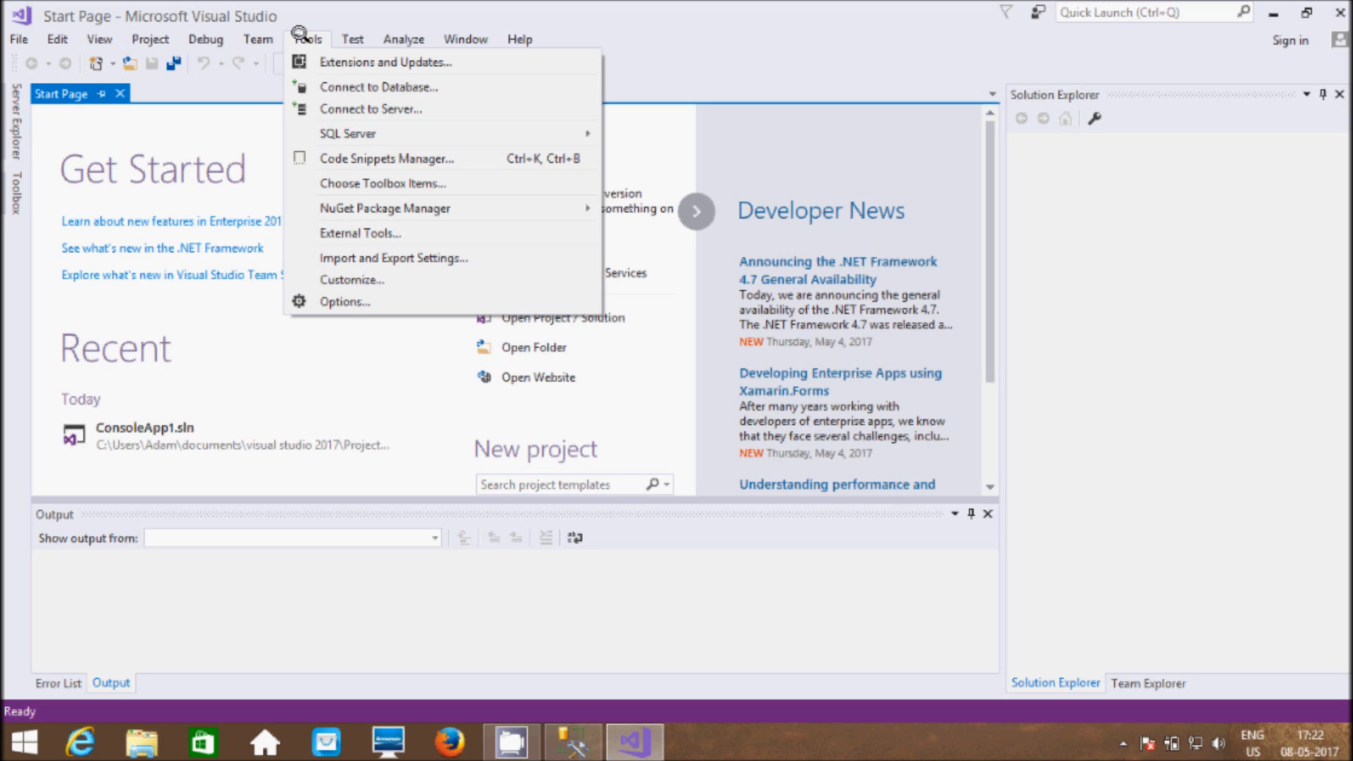
{"action": "left_click", "coordinate": [343, 83]}
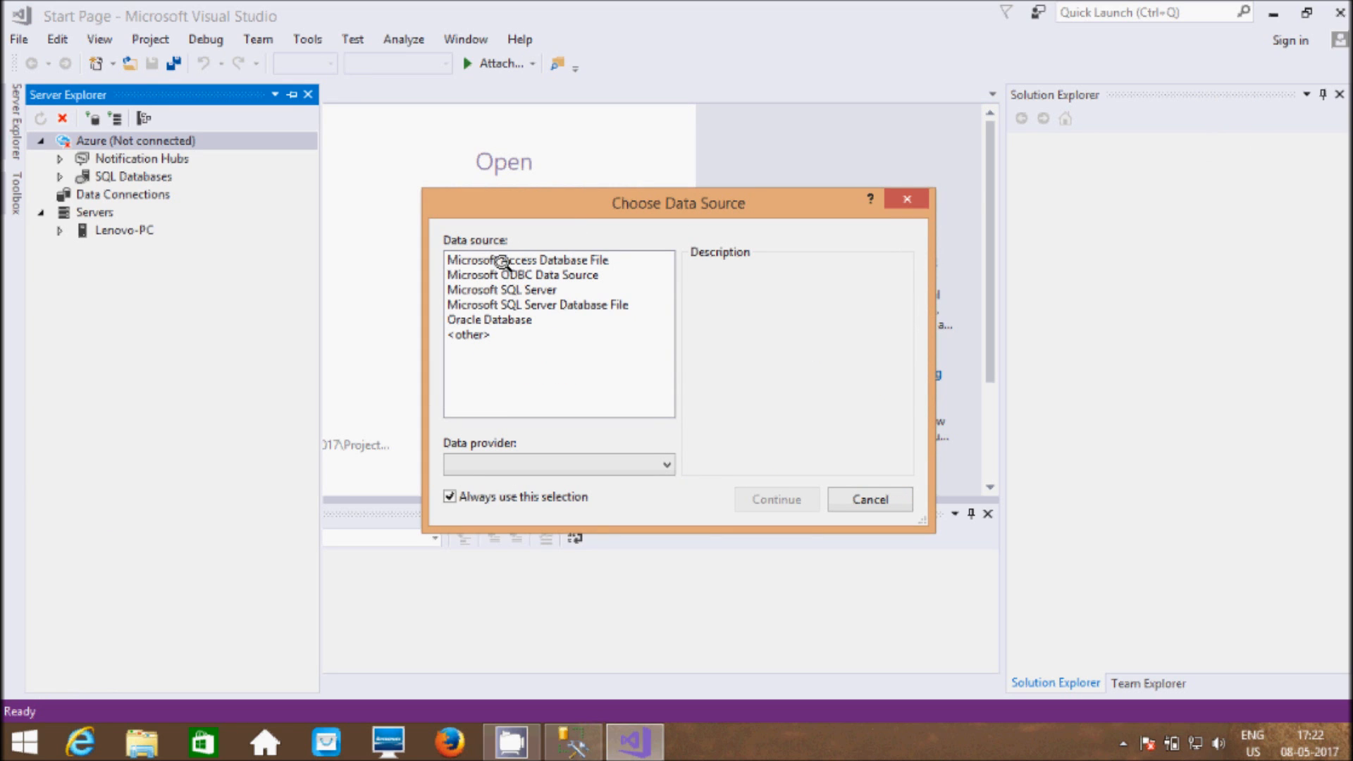
{"action": "left_click", "coordinate": [500, 261]}
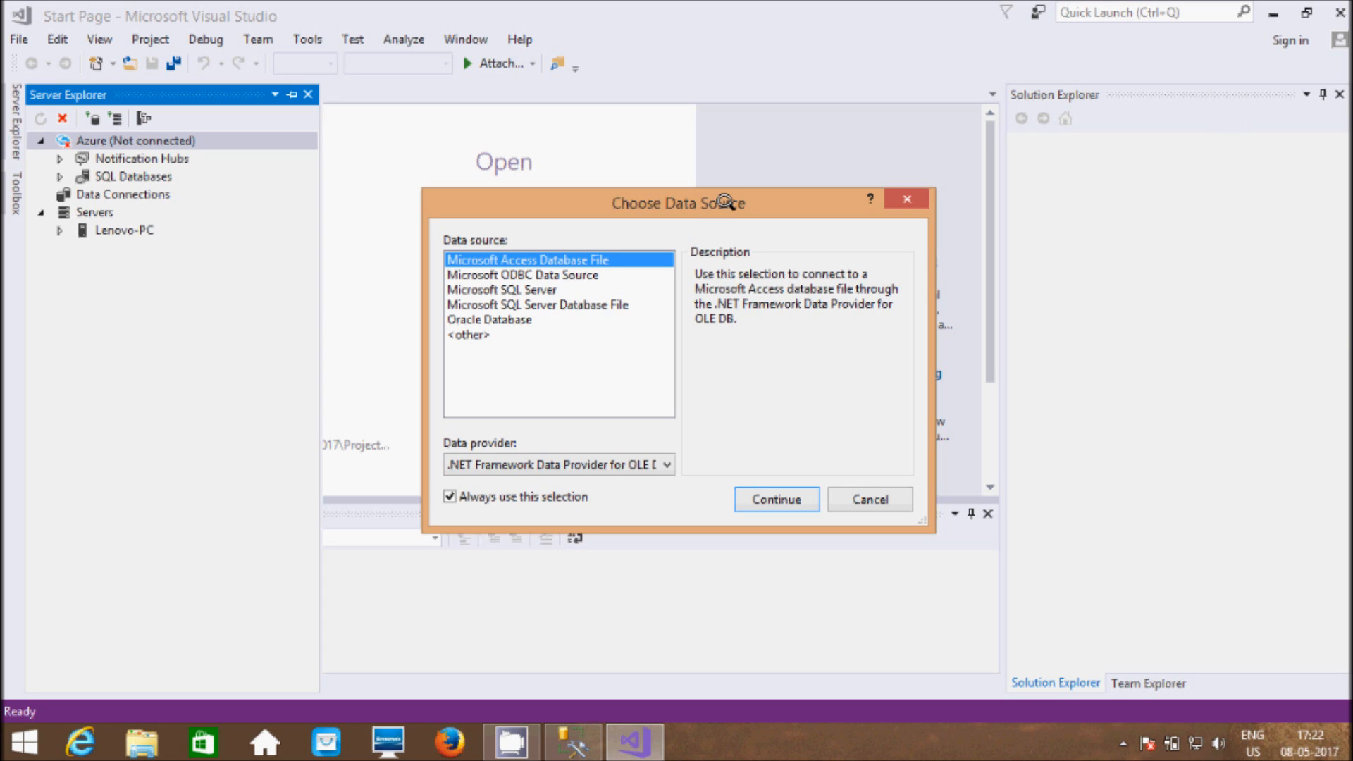
{"action": "key", "text": "Down"}
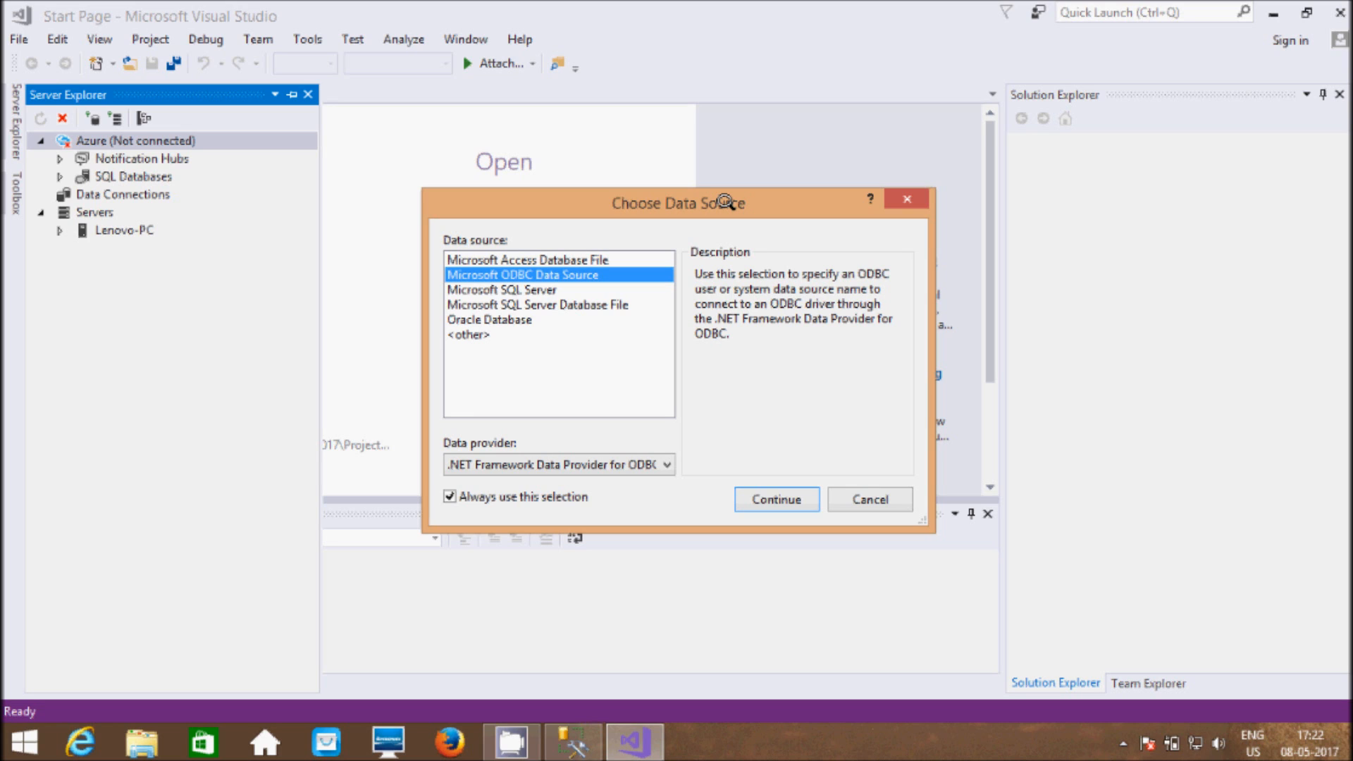
{"action": "key", "text": "Down"}
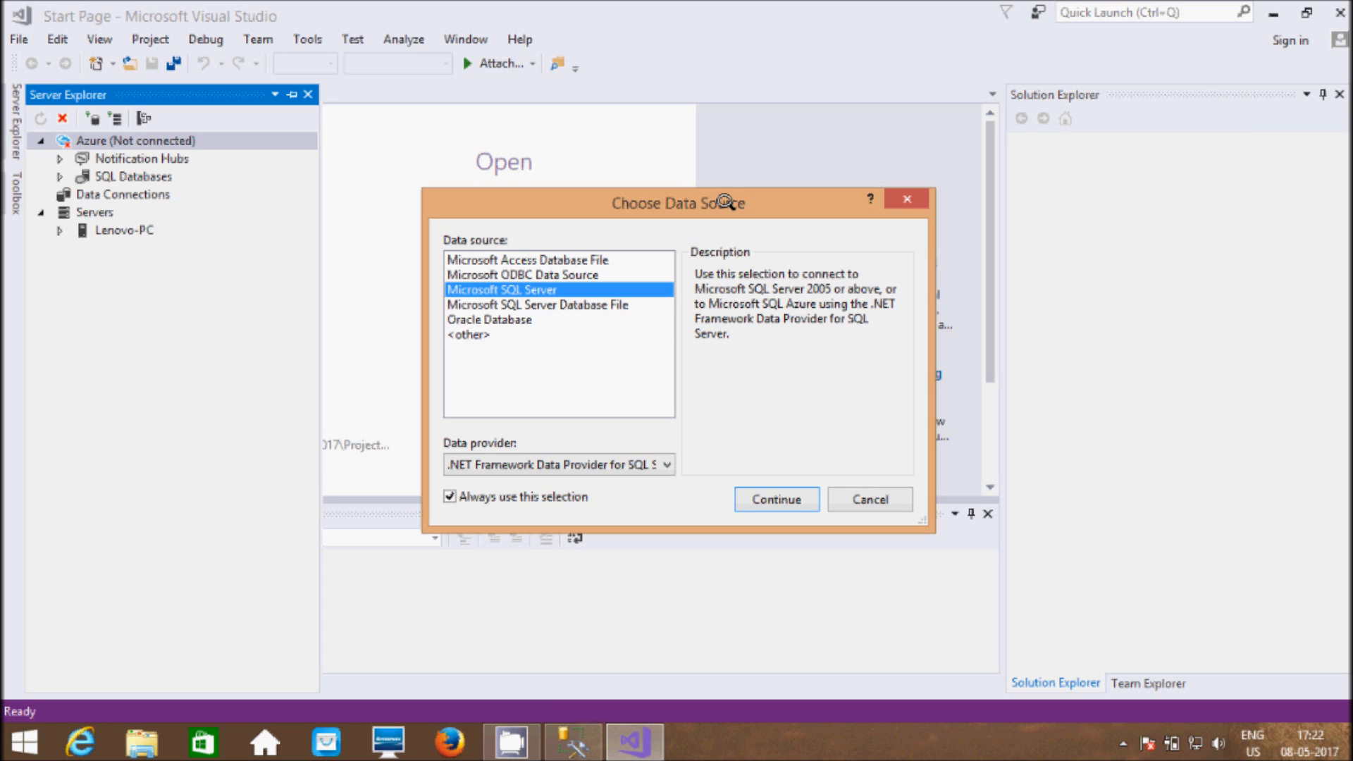
{"action": "key", "text": "Down"}
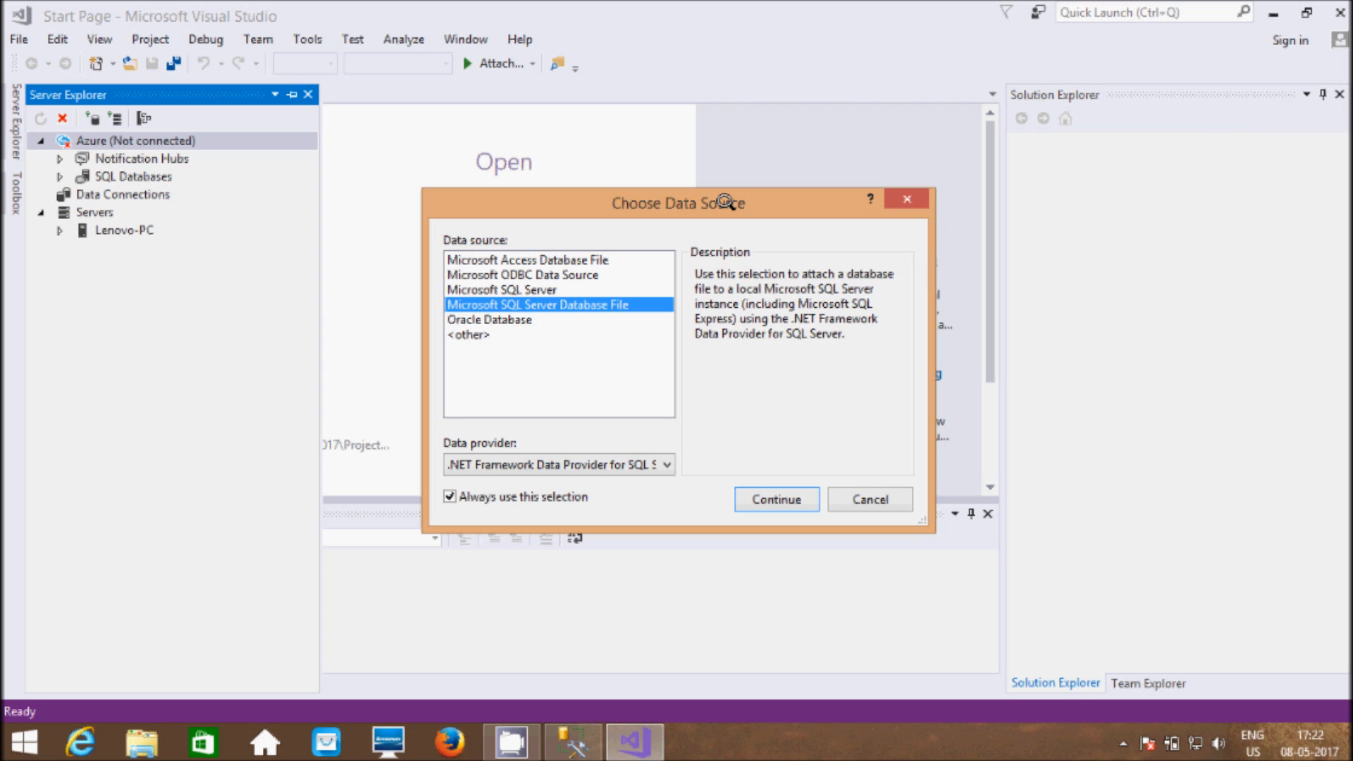
{"action": "key", "text": "Down"}
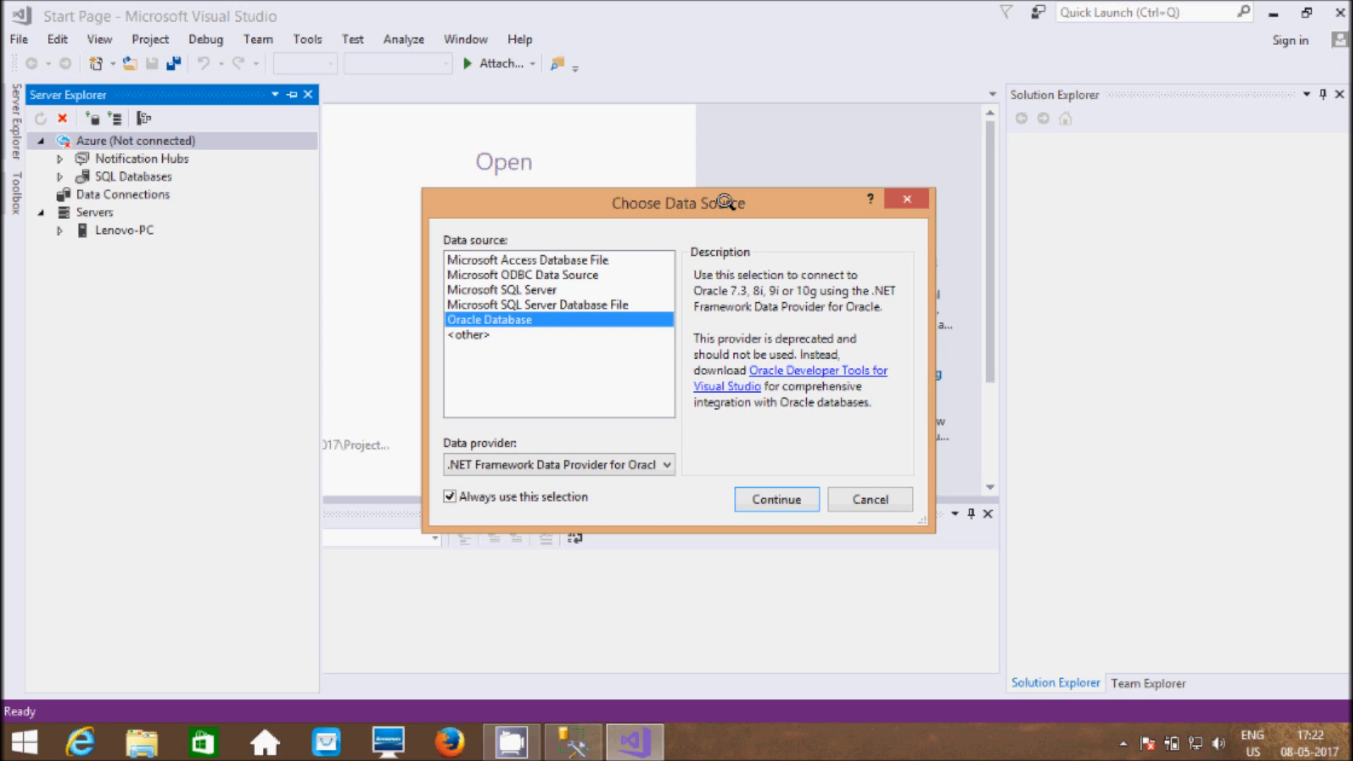
{"action": "left_click", "coordinate": [522, 288]}
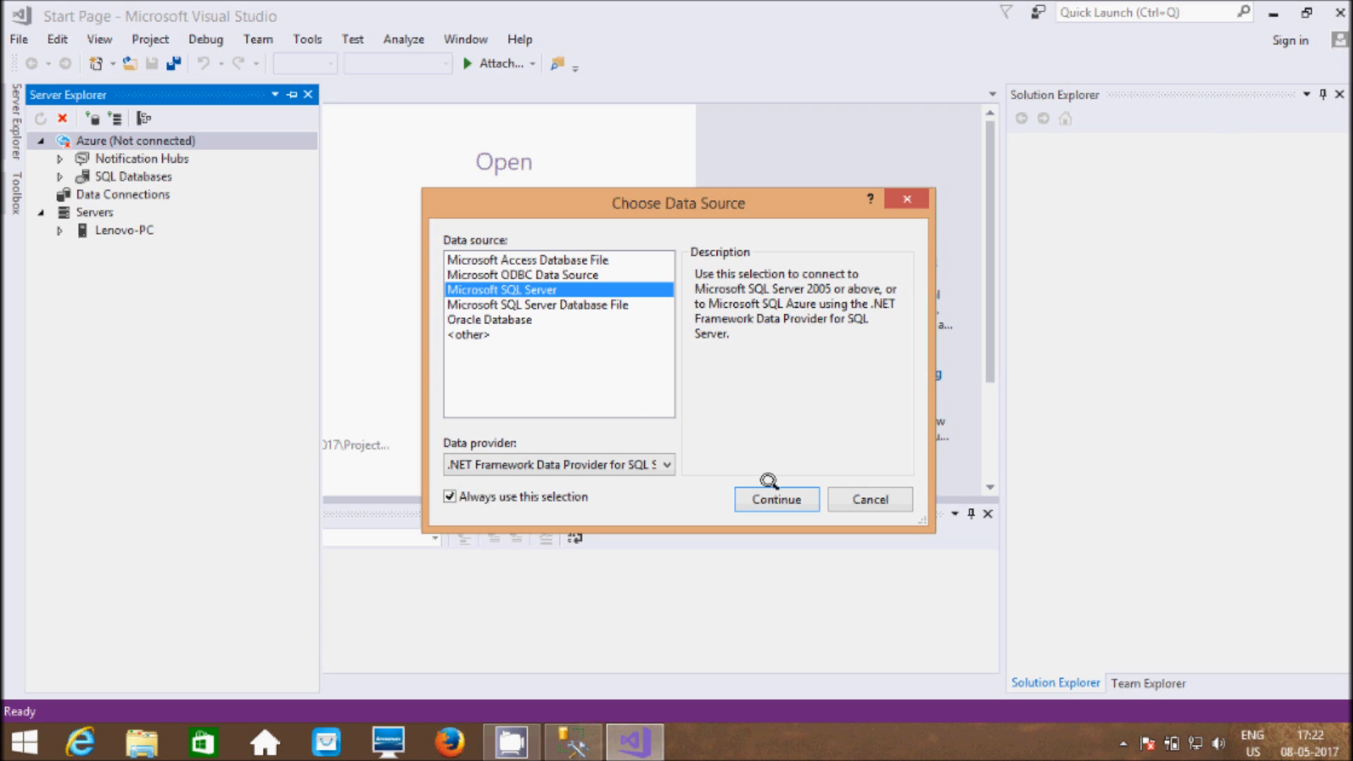
{"action": "left_click", "coordinate": [767, 491]}
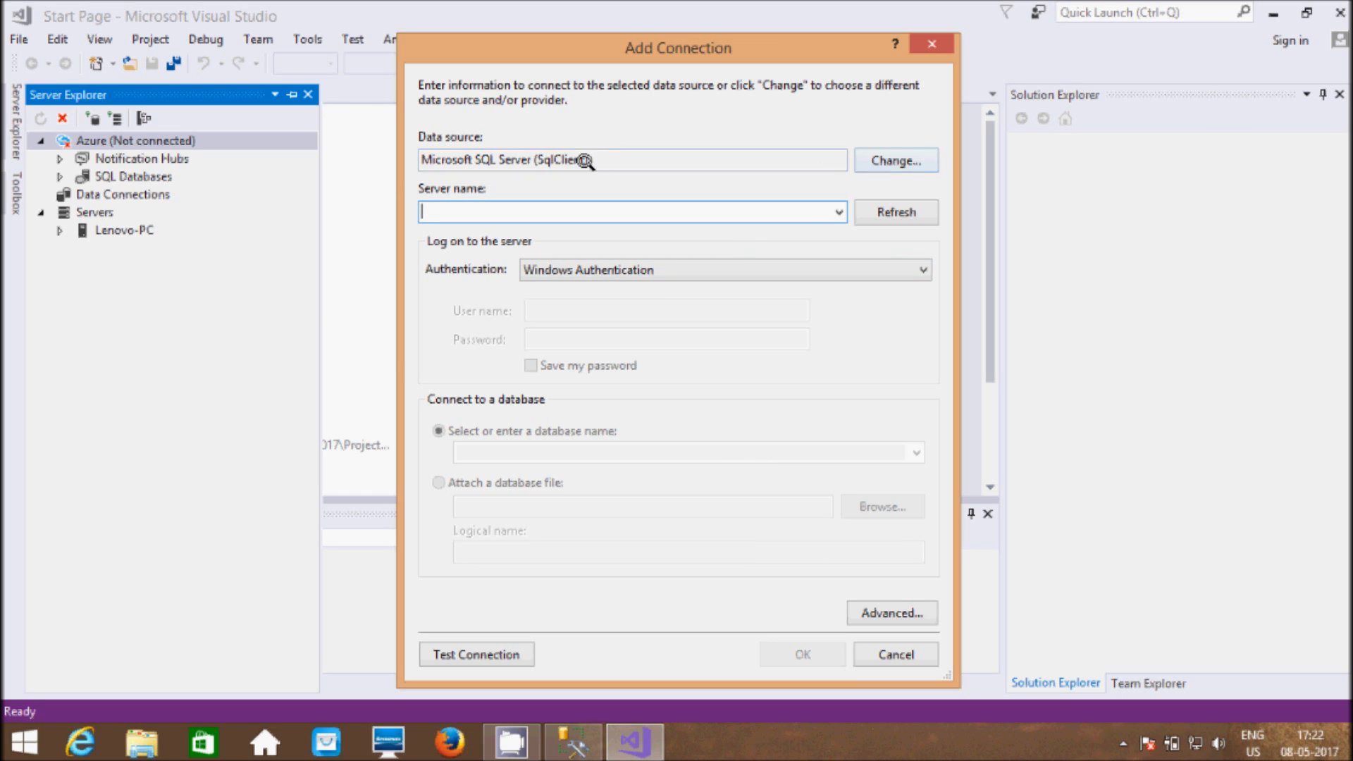
{"action": "left_click_drag", "start_coordinate": [589, 160], "coordinate": [354, 177]}
{"action": "left_click", "coordinate": [711, 206]}
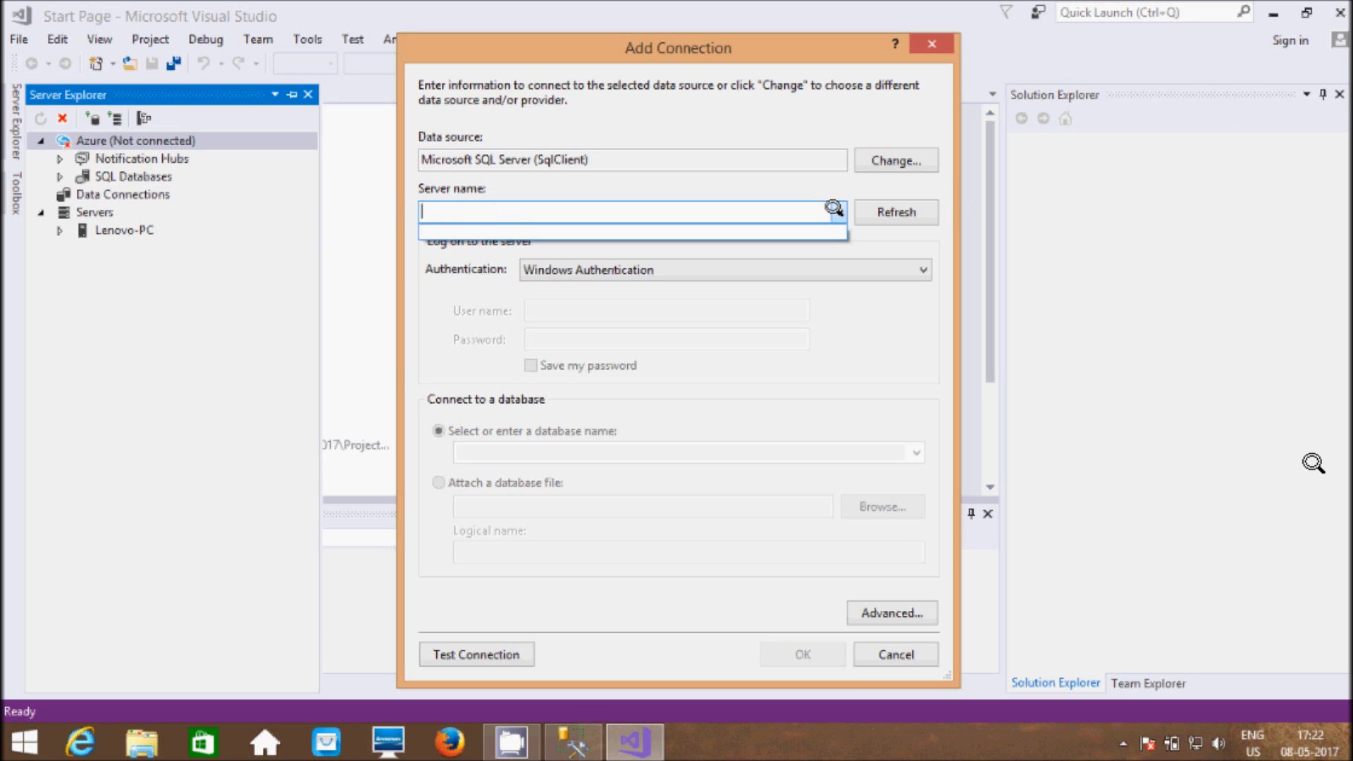
{"action": "left_click", "coordinate": [850, 301]}
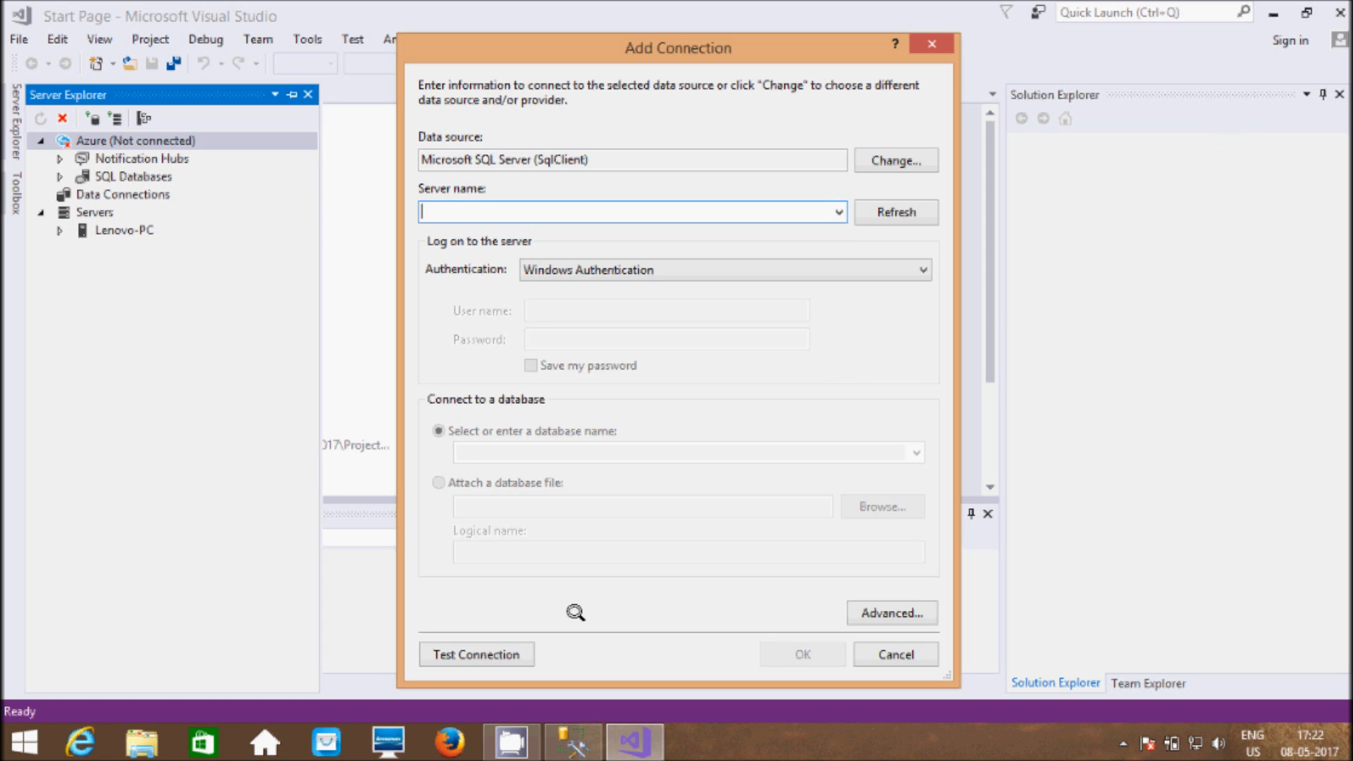
Switch to SQL Server Management Studio, disconnect the server, and reopen the Connect to Server dialog to copy the server name.
{"action": "left_click", "coordinate": [573, 736]}
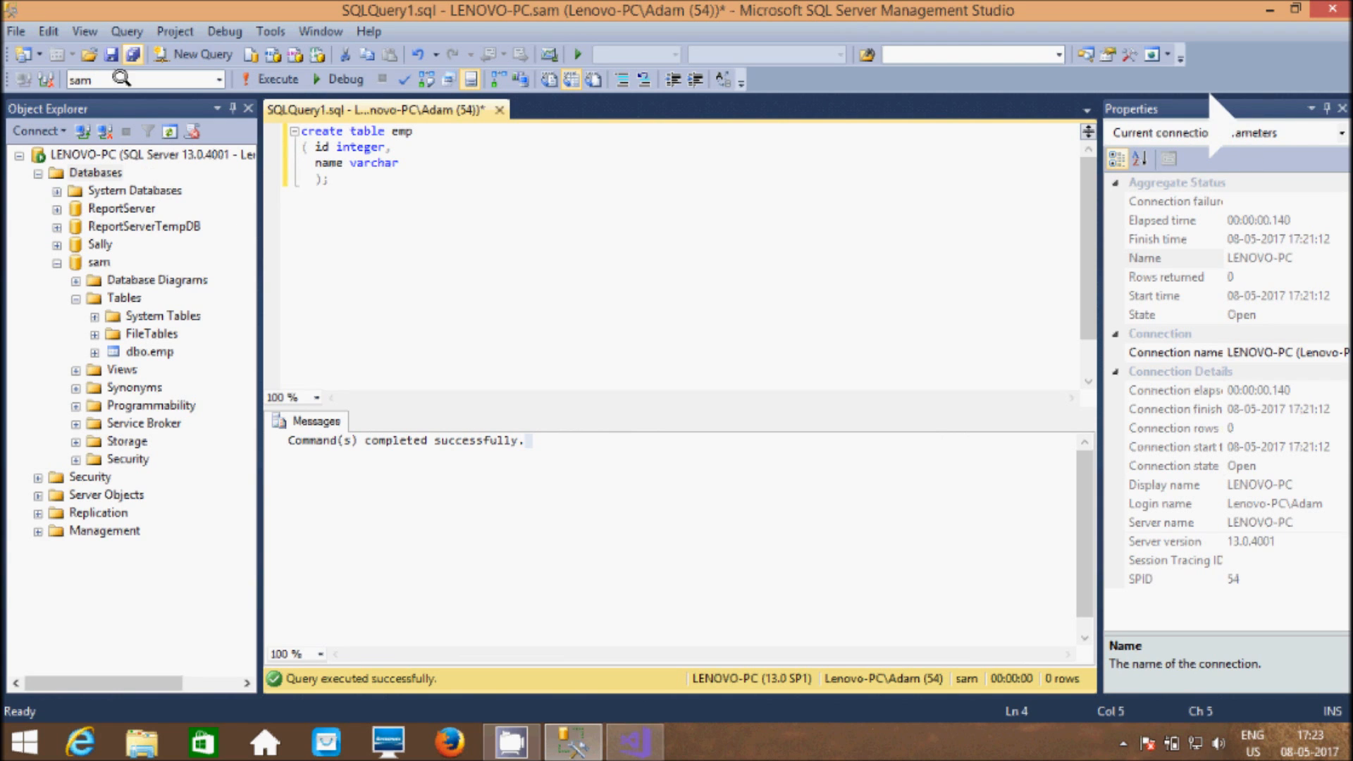
{"action": "left_click", "coordinate": [104, 131]}
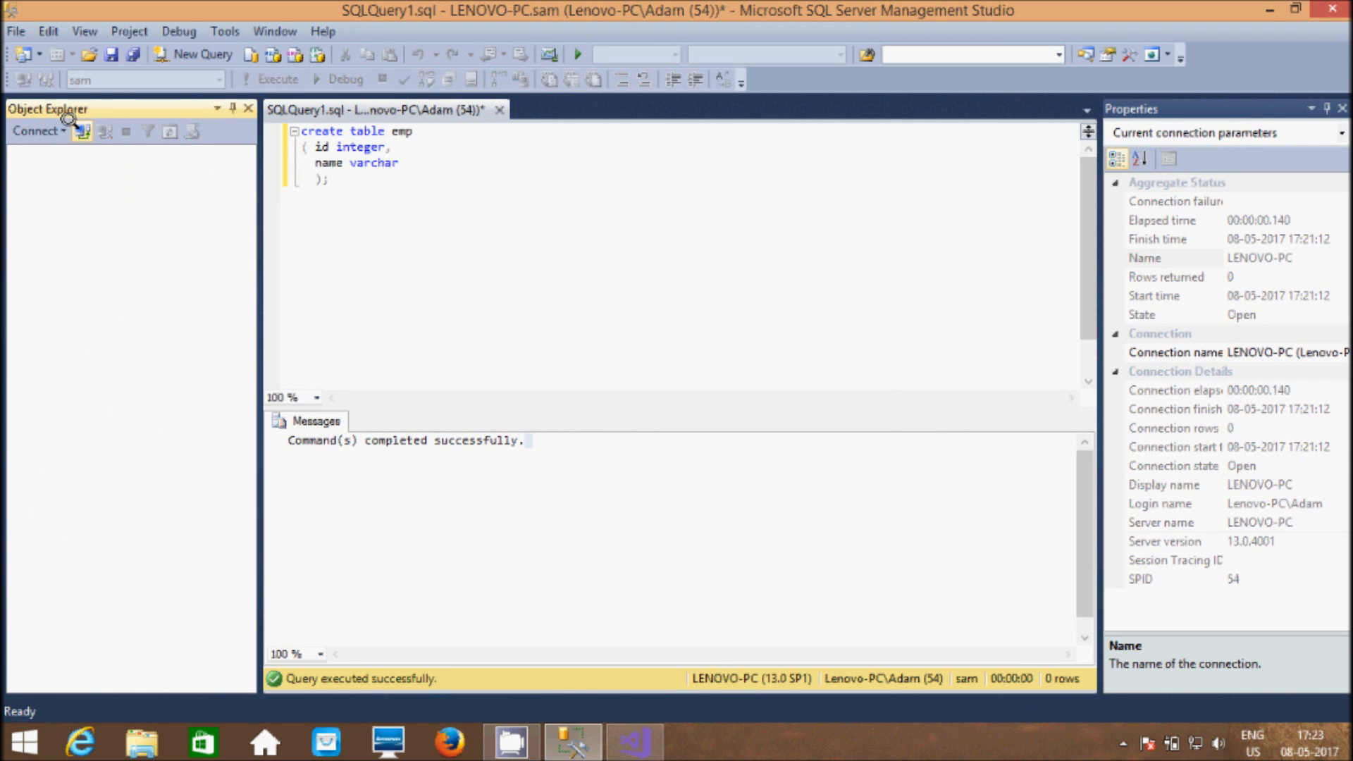
{"action": "left_click", "coordinate": [81, 130]}
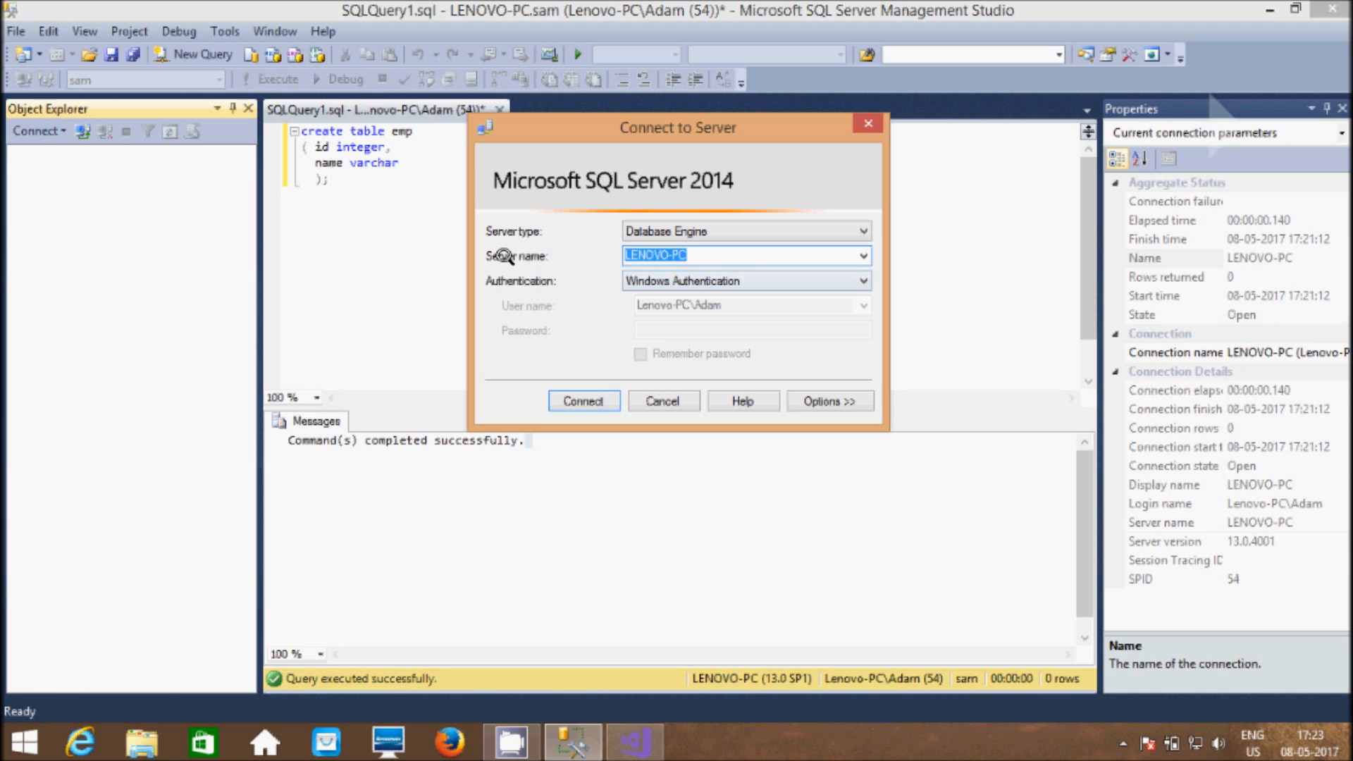
{"action": "left_click", "coordinate": [708, 250]}
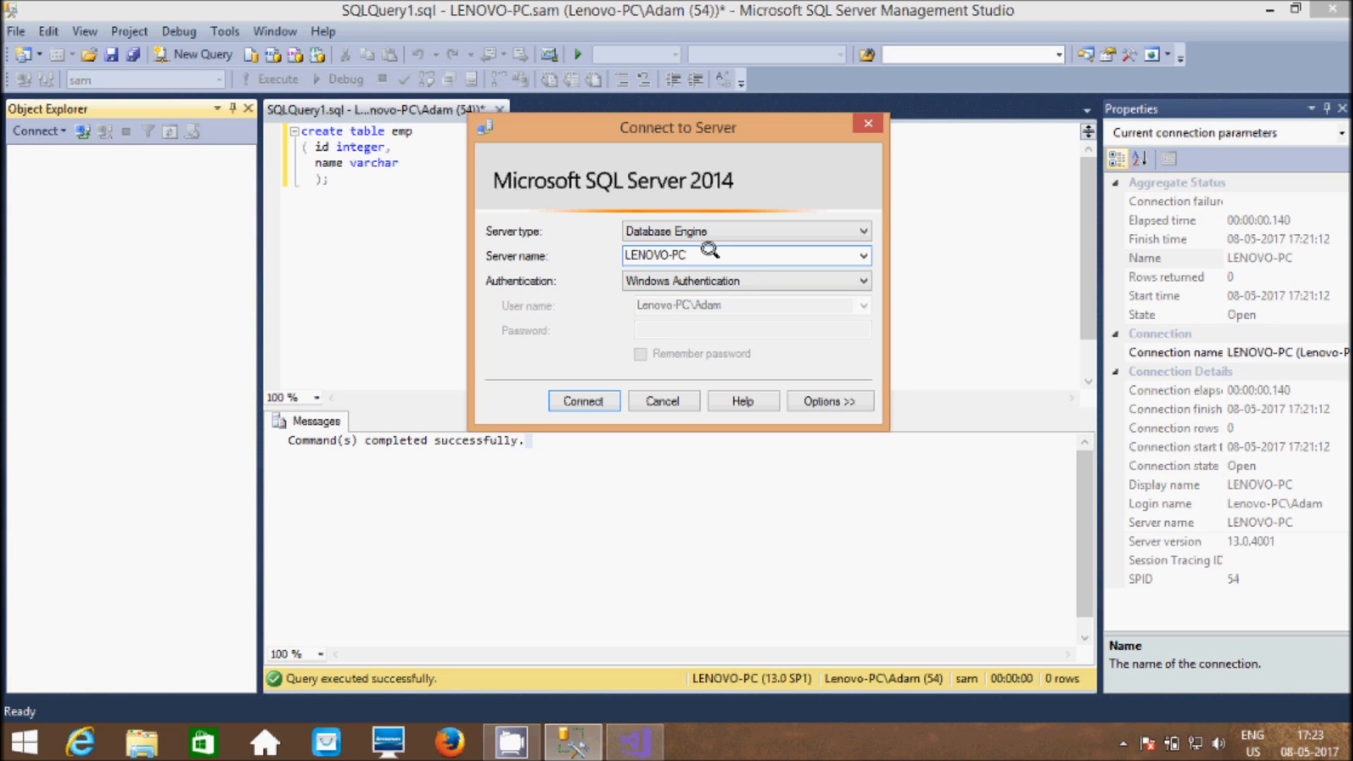
{"action": "double_click", "coordinate": [708, 250]}
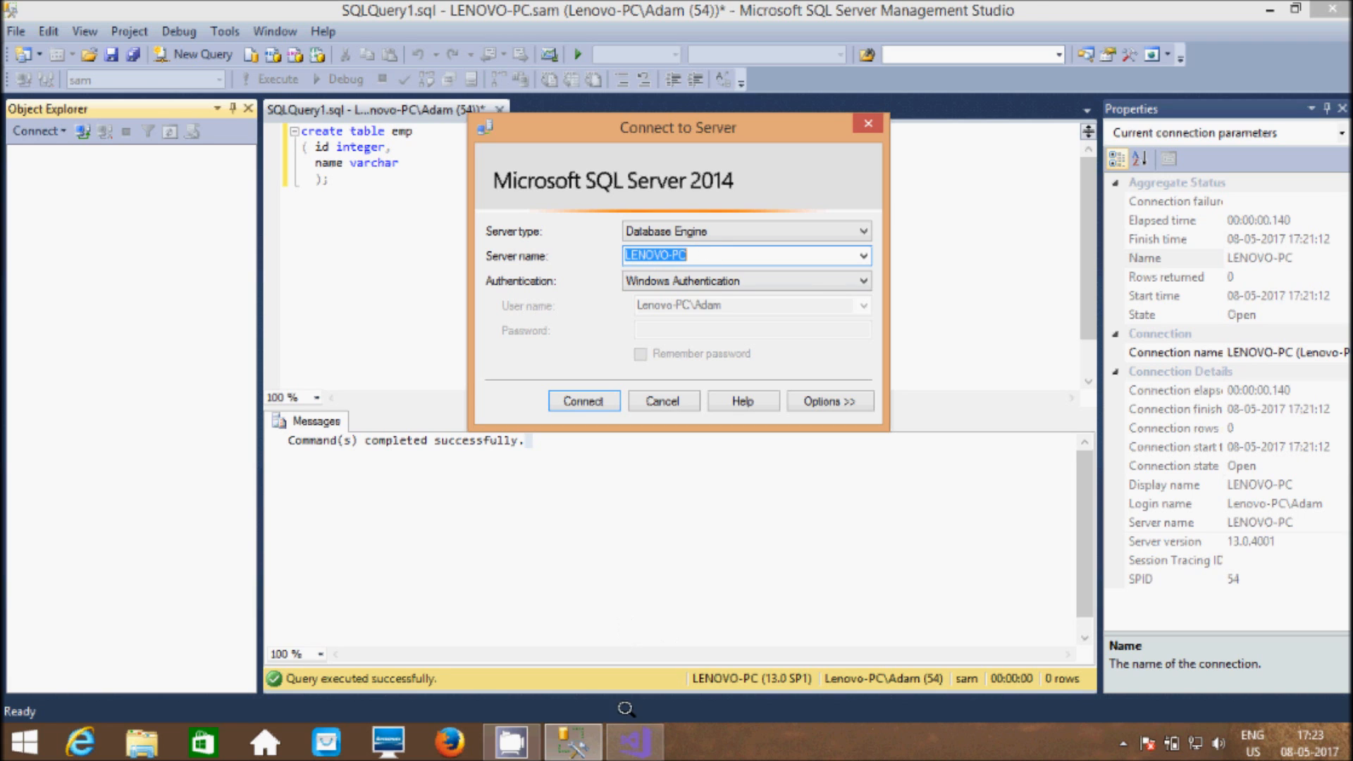
Switch back to Visual Studio and set the connection's server name to LENOVO-PC, keeping Windows Authentication.
{"action": "left_click", "coordinate": [630, 742]}
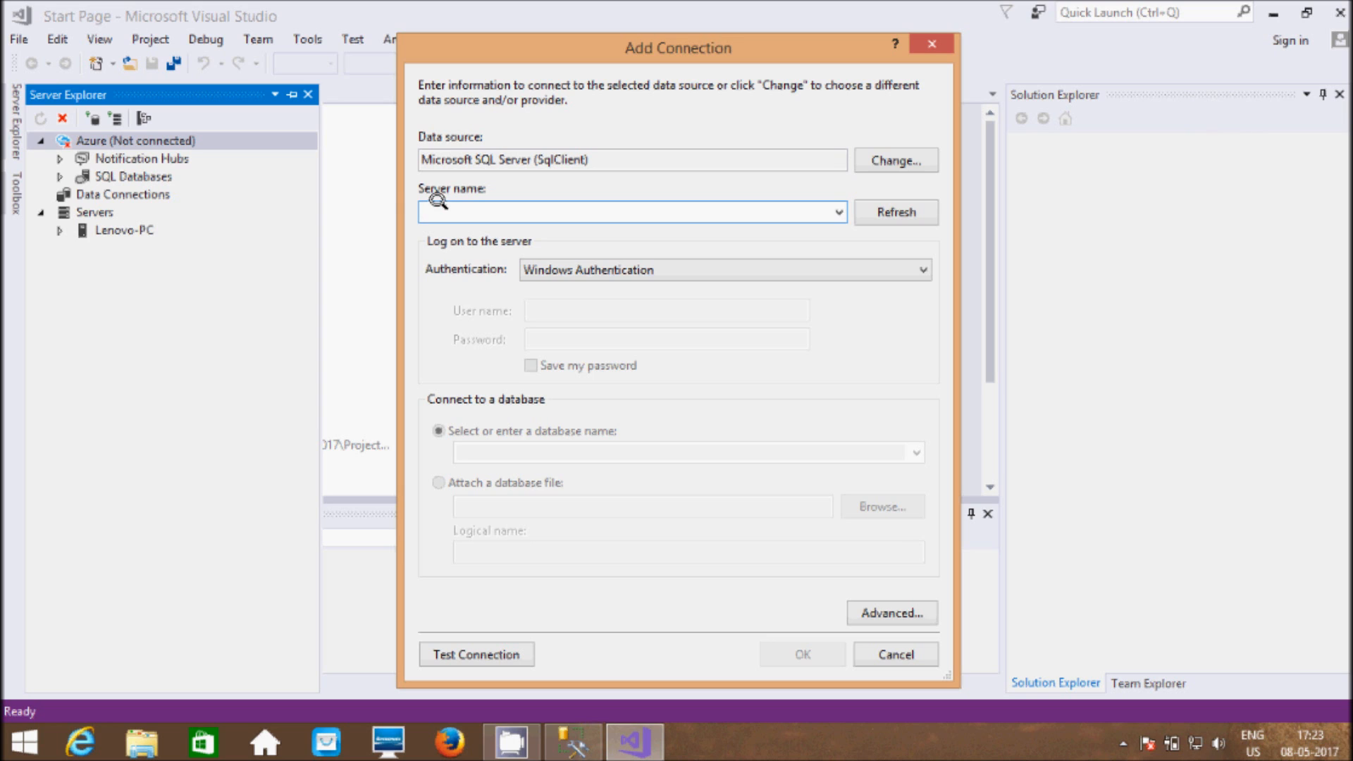
{"action": "type", "text": "LENOVO-PC"}
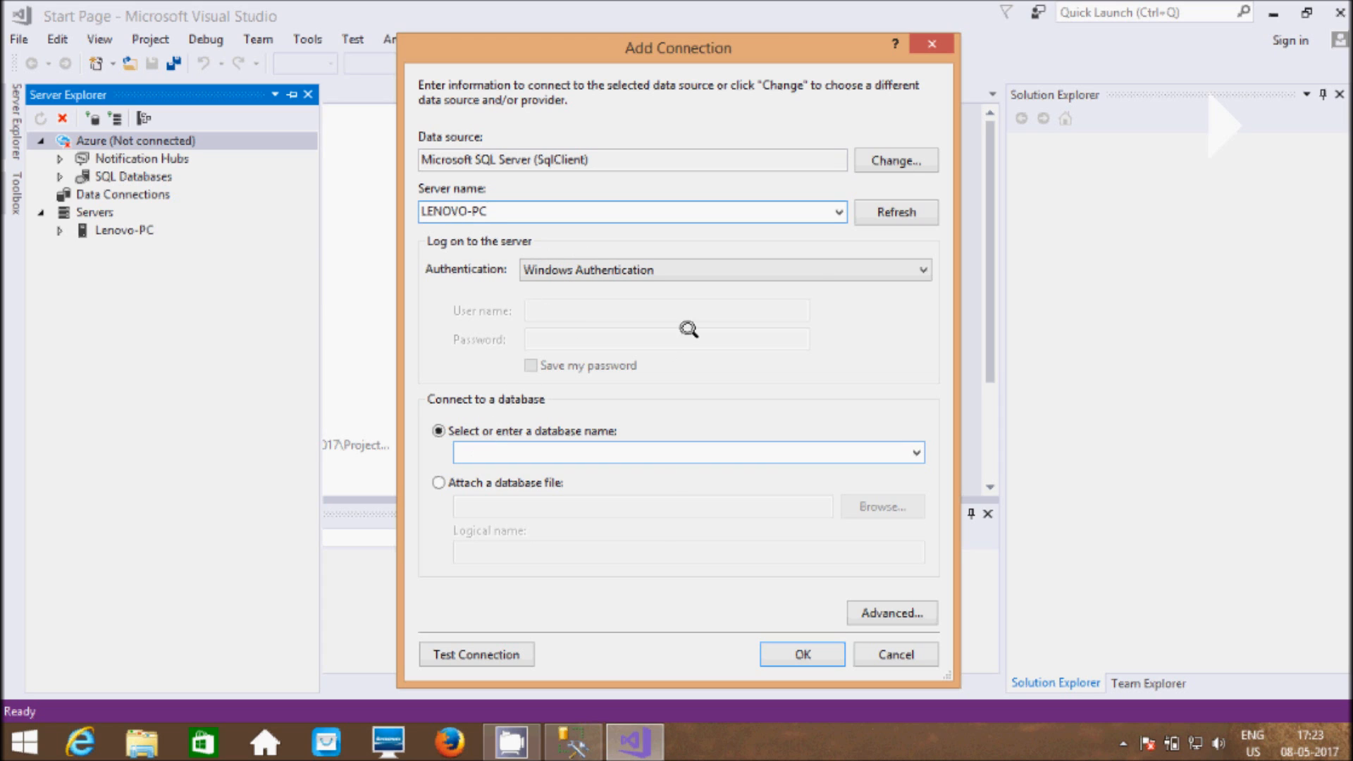
{"action": "left_click", "coordinate": [809, 263]}
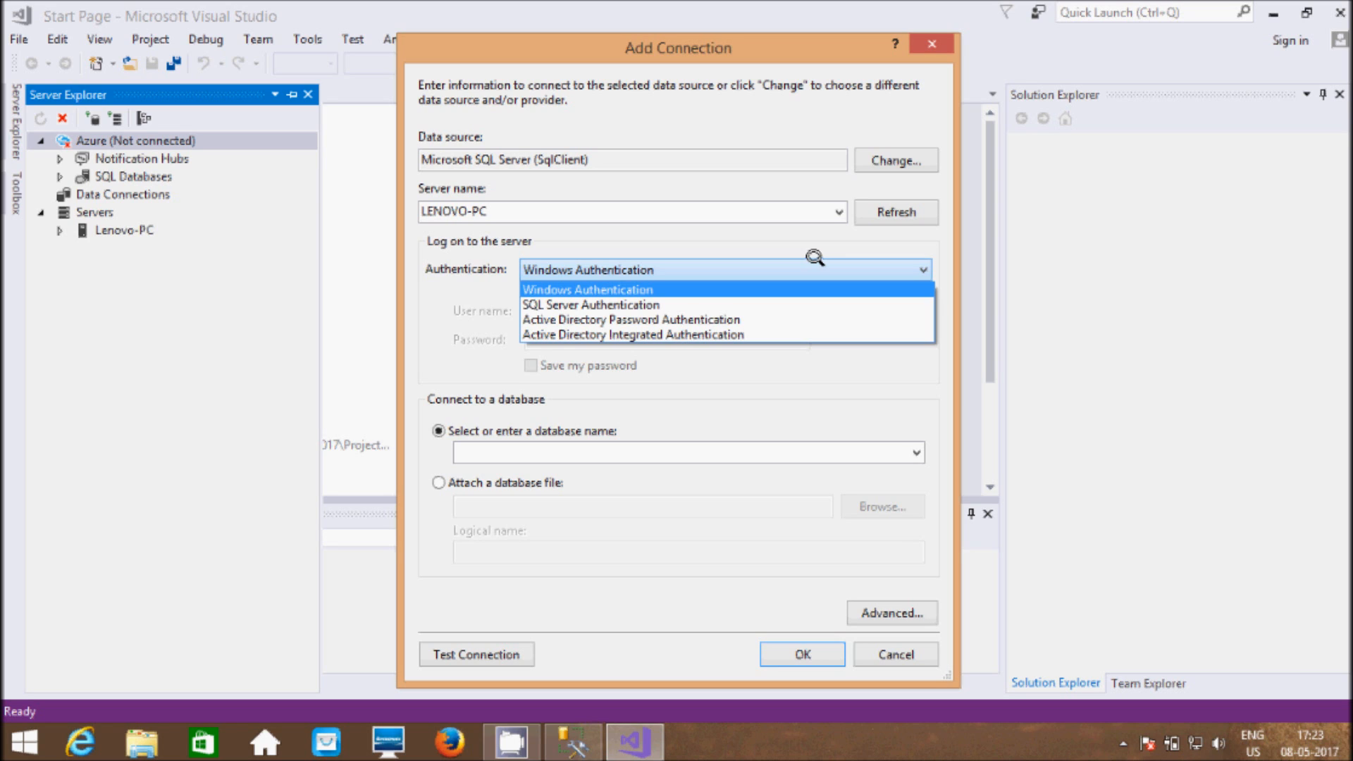
{"action": "left_click", "coordinate": [815, 258]}
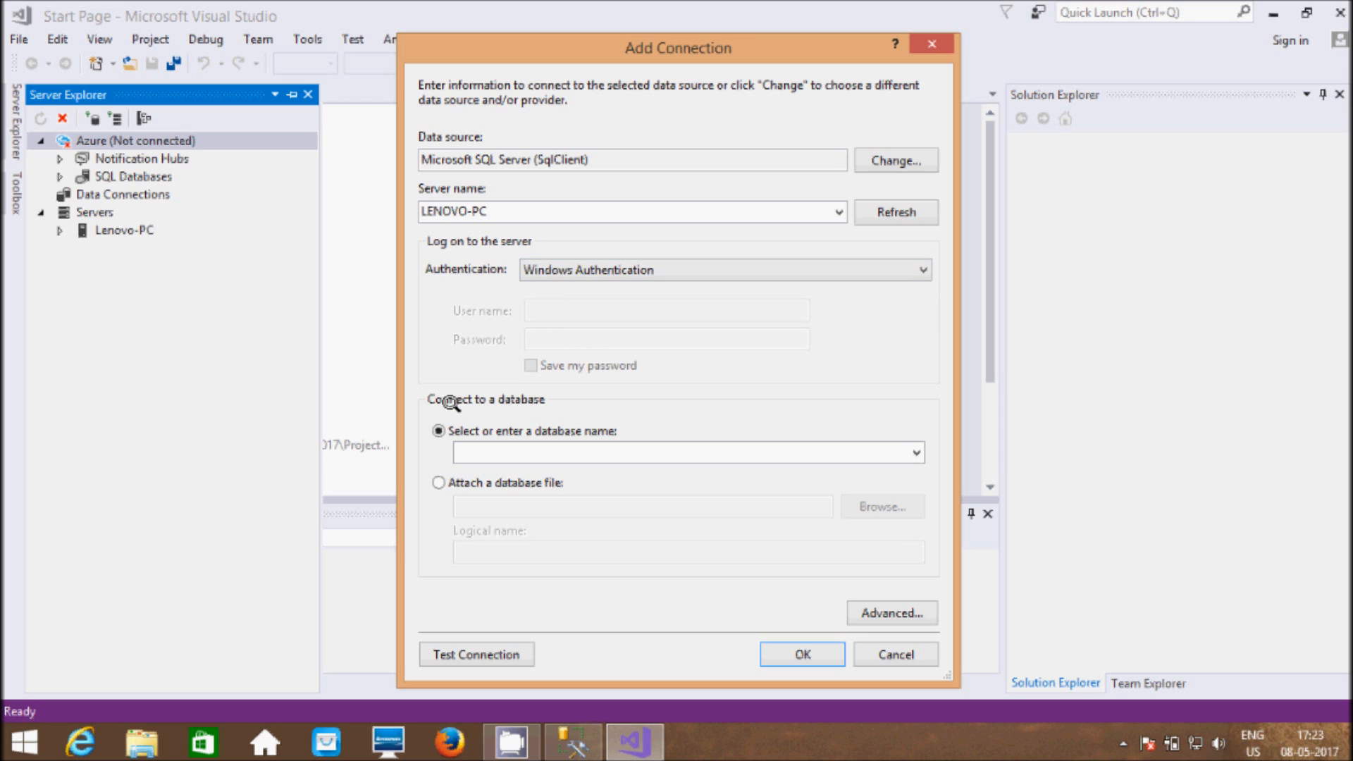
Choose sam as the database to connect to by name rather than attaching a database file.
{"action": "left_click", "coordinate": [915, 449]}
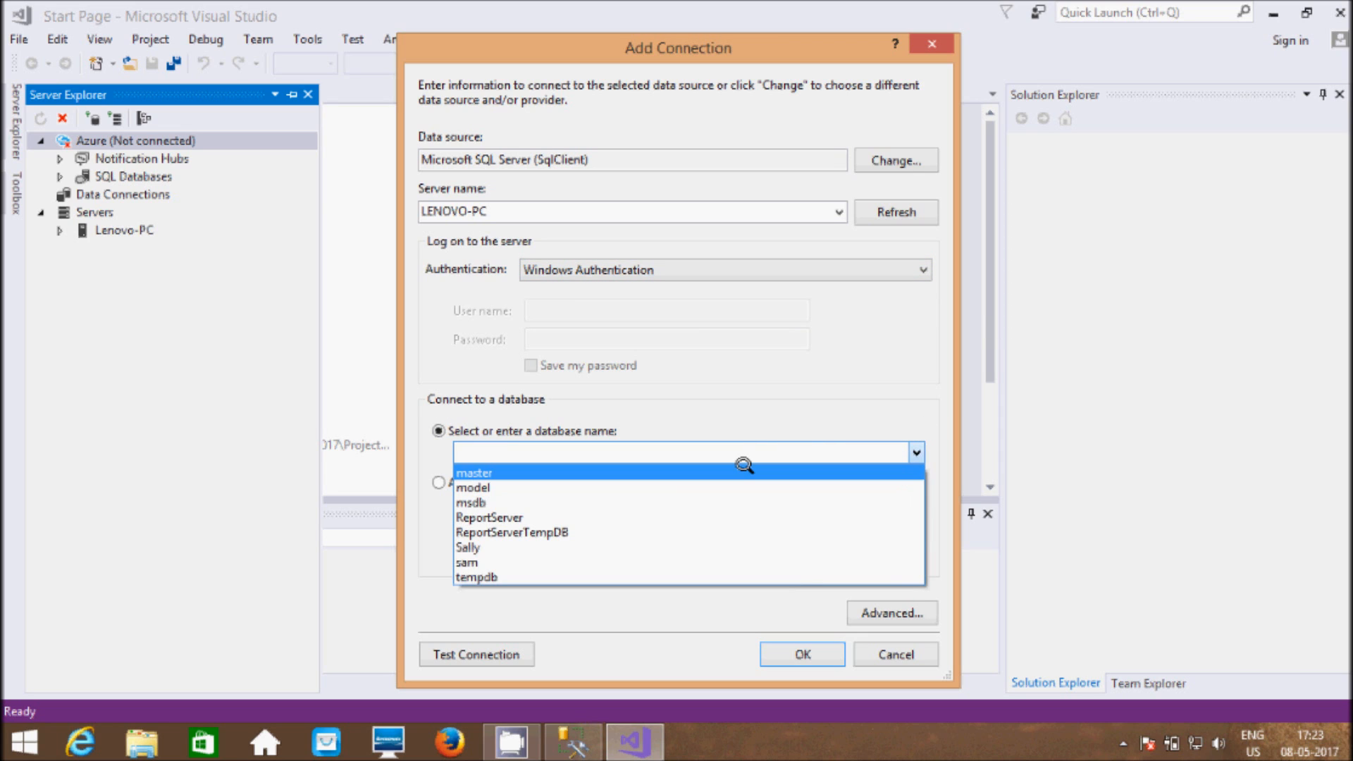
{"action": "left_click", "coordinate": [465, 563]}
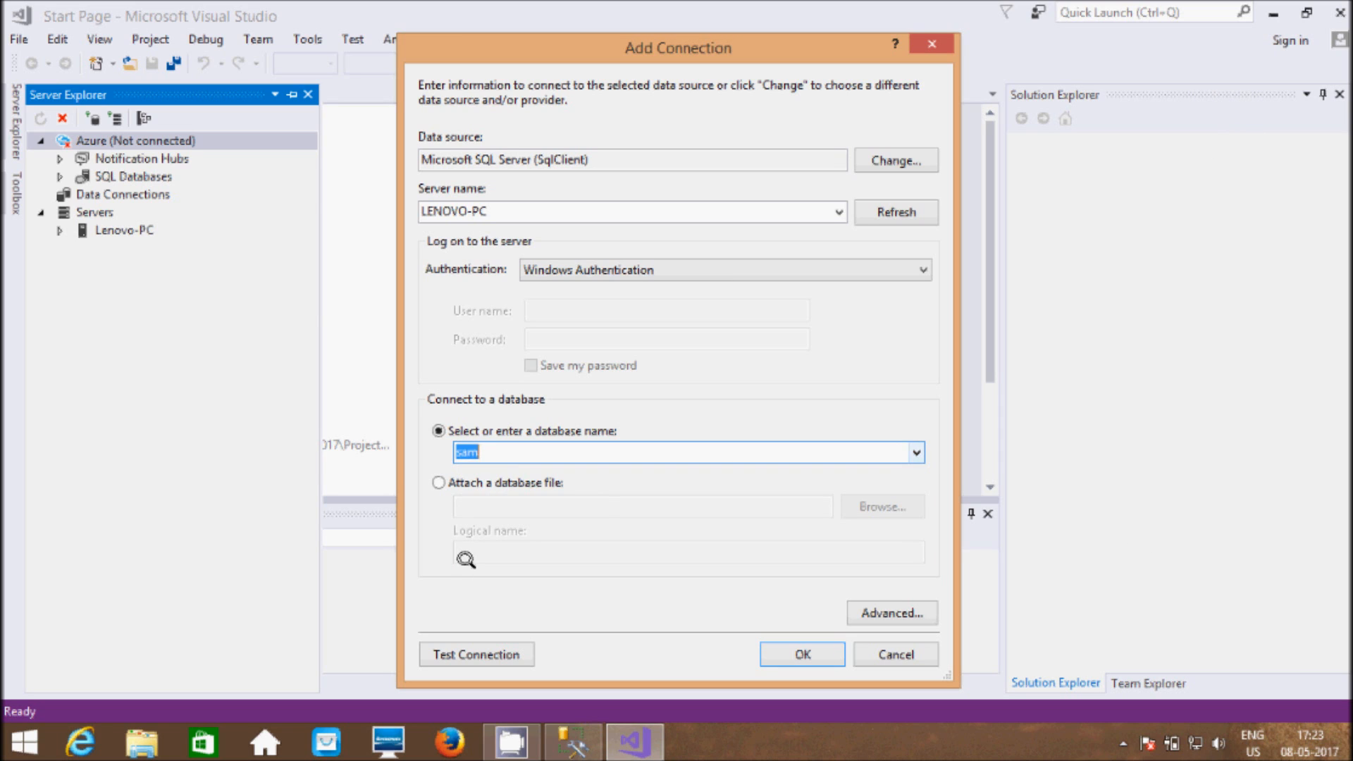
{"action": "left_click", "coordinate": [689, 468]}
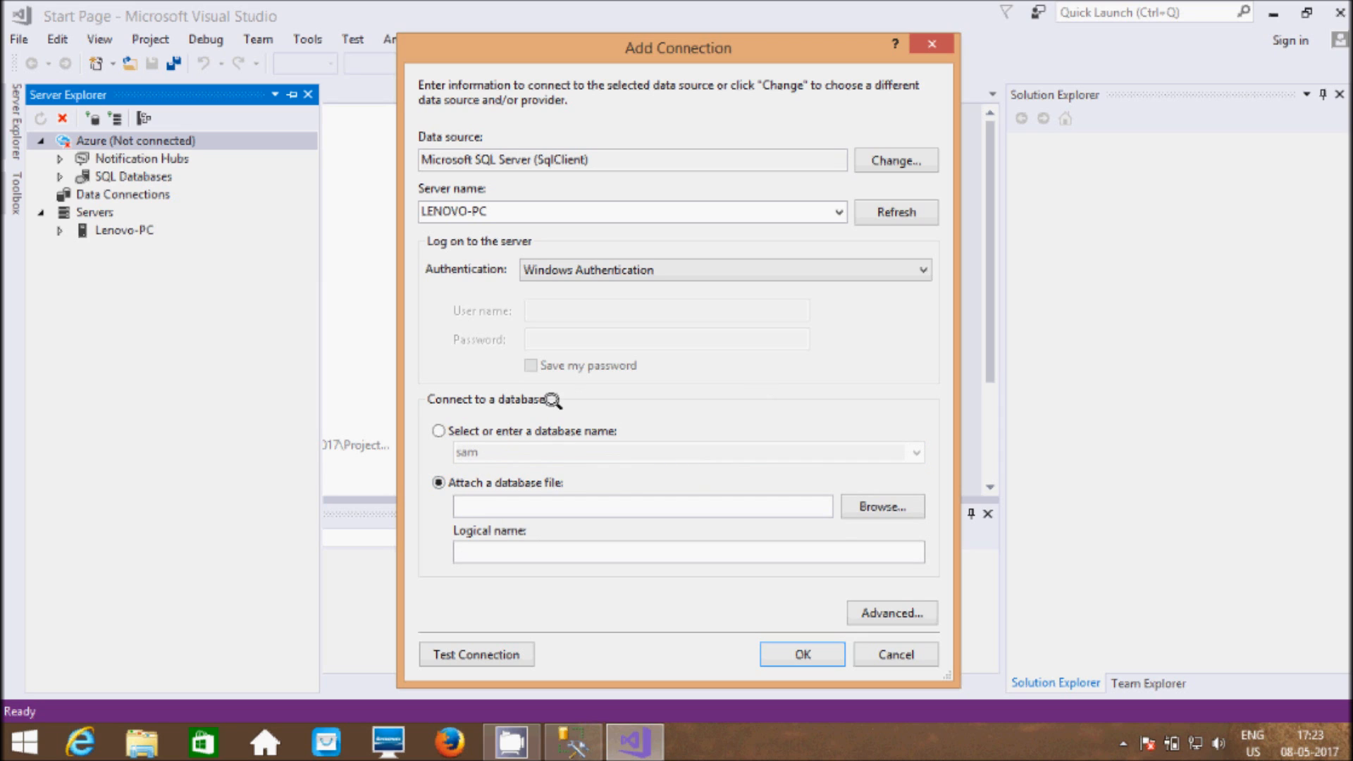
{"action": "left_click", "coordinate": [500, 423]}
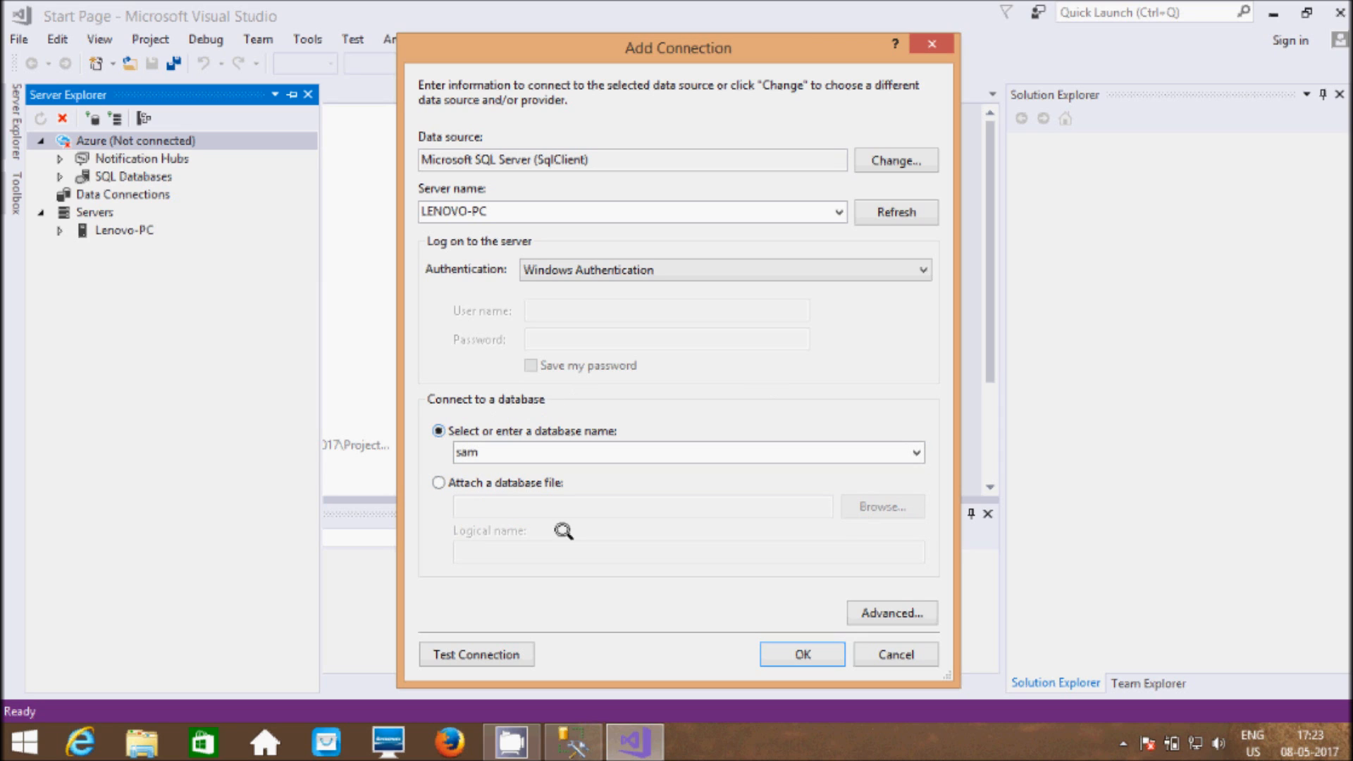
Review the connection's advanced Source properties and read its connection string through to the end.
{"action": "left_click", "coordinate": [873, 608]}
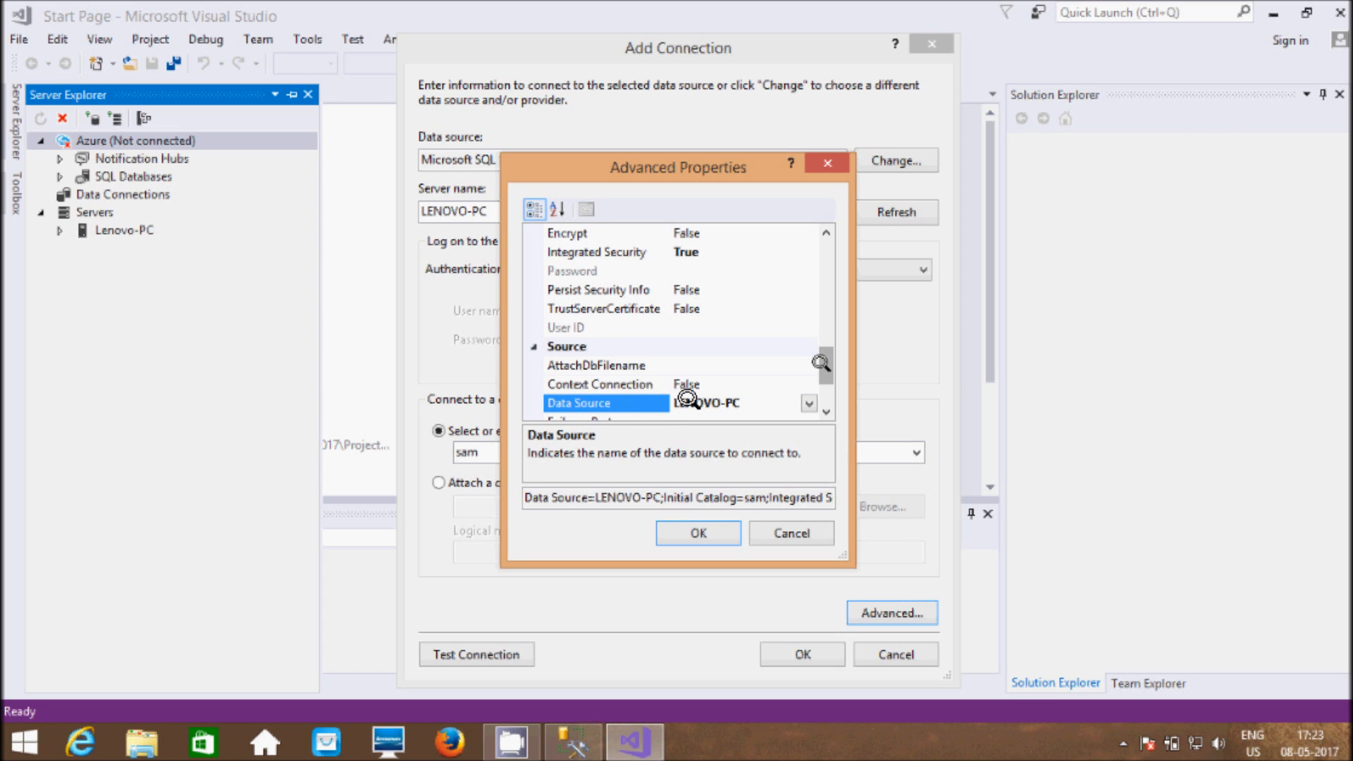
{"action": "scroll", "coordinate": [708, 395], "scroll_direction": "down", "scroll_amount": 2}
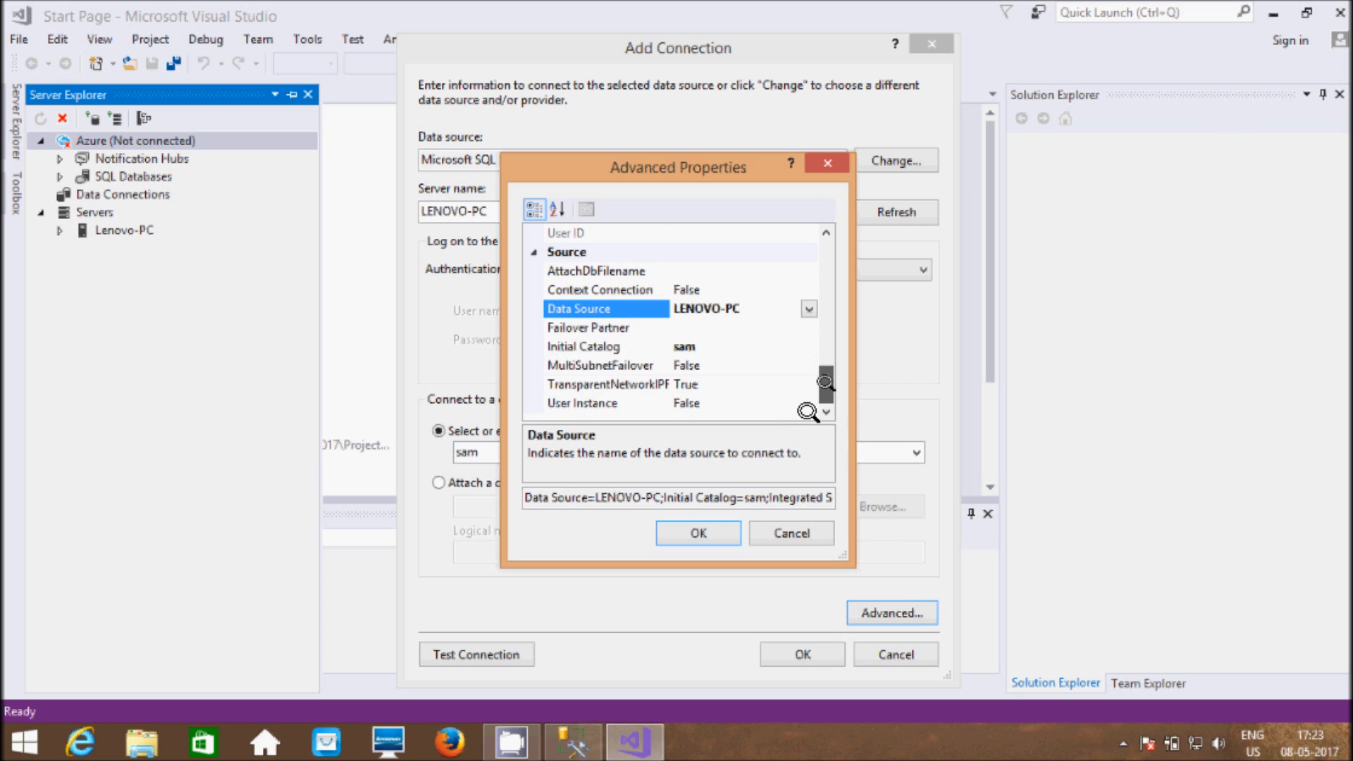
{"action": "scroll", "coordinate": [909, 437], "scroll_direction": "up", "scroll_amount": 1}
{"action": "mouse_move", "coordinate": [824, 374]}
{"action": "left_mouse_down"}
{"action": "mouse_move", "coordinate": [817, 259]}
{"action": "mouse_move", "coordinate": [817, 381]}
{"action": "left_mouse_up"}
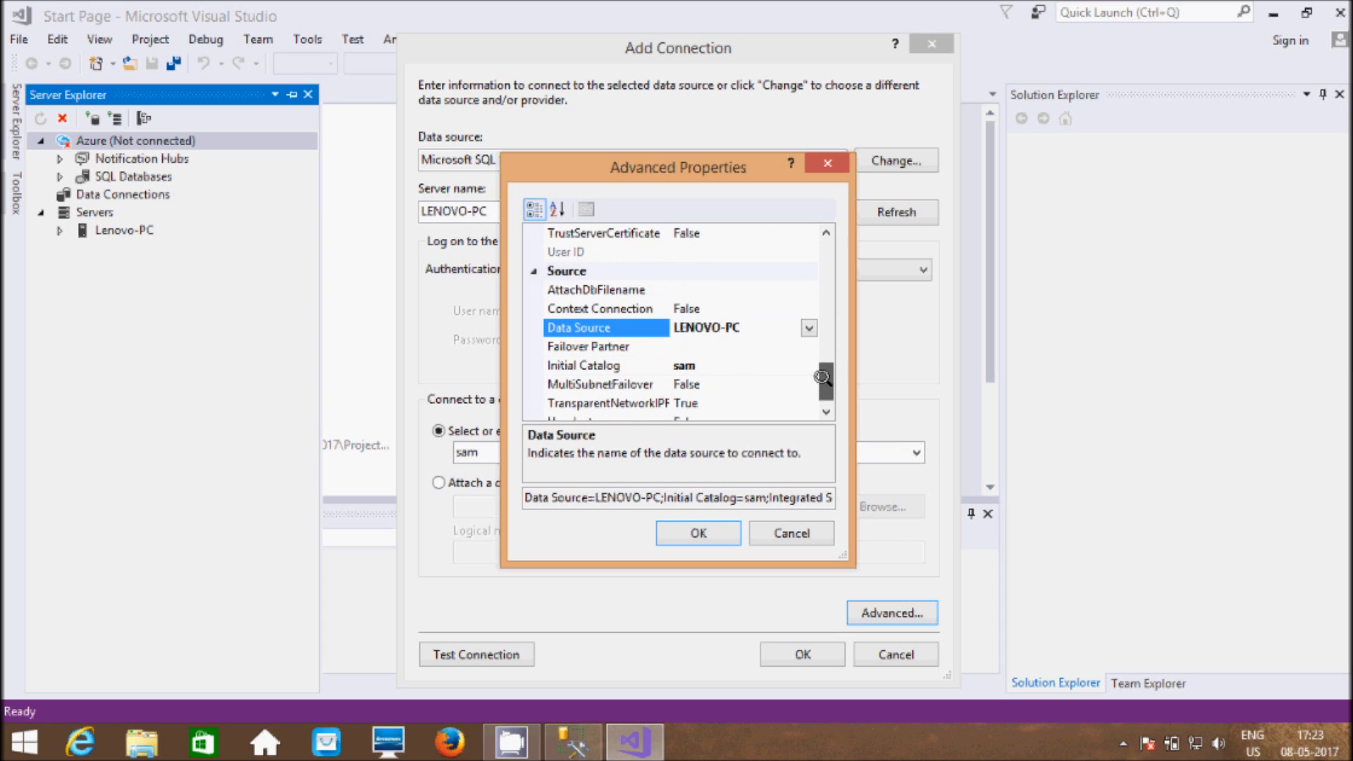
{"action": "left_click", "coordinate": [665, 493]}
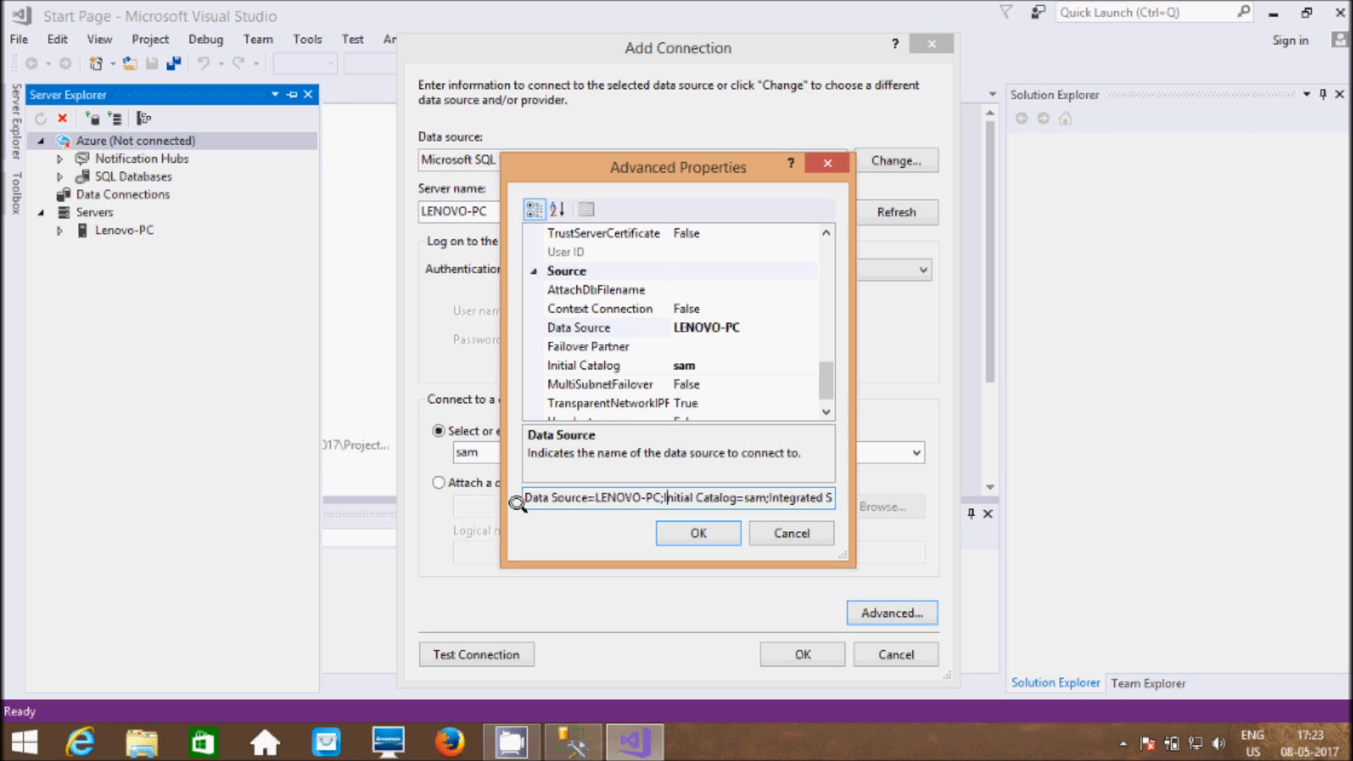
{"action": "key", "text": "End"}
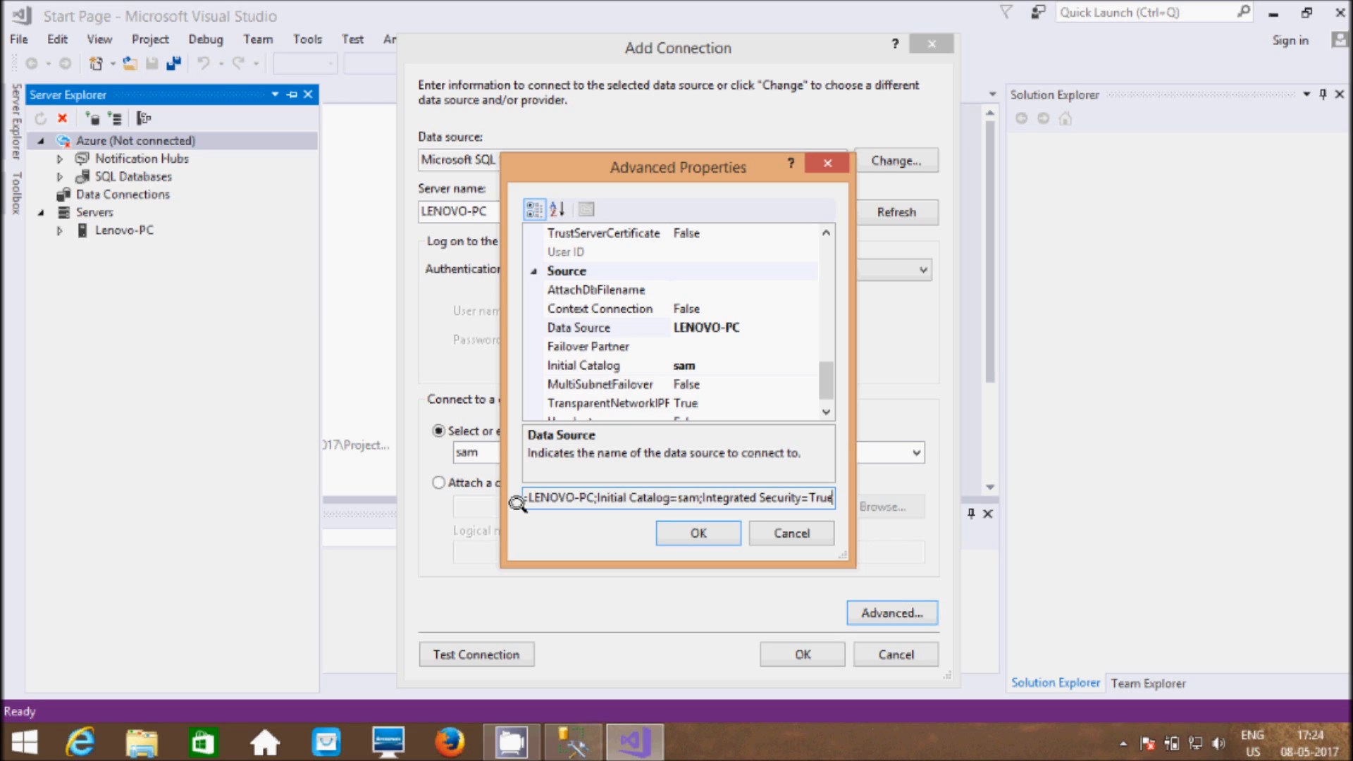
{"action": "left_click", "coordinate": [694, 532]}
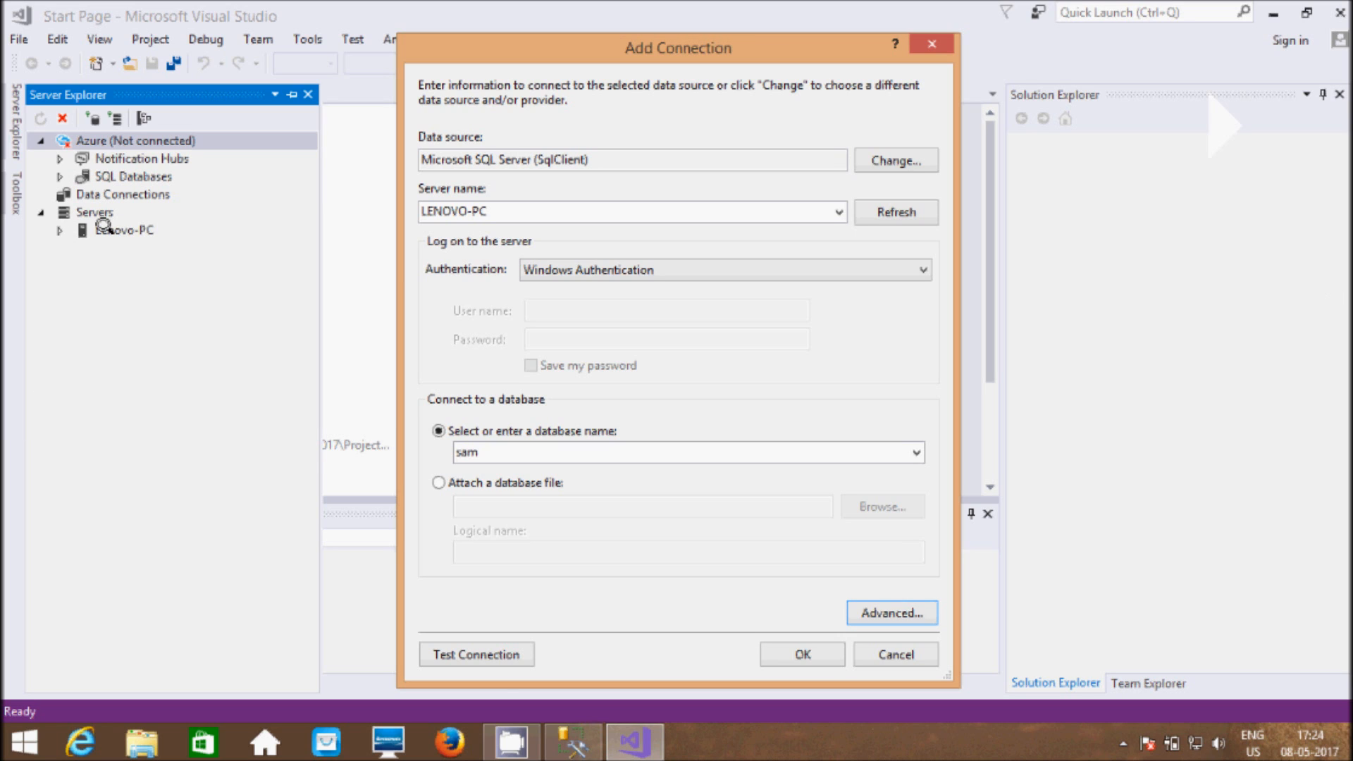
Test the connection to the sam database and add it.
{"action": "left_click", "coordinate": [476, 651]}
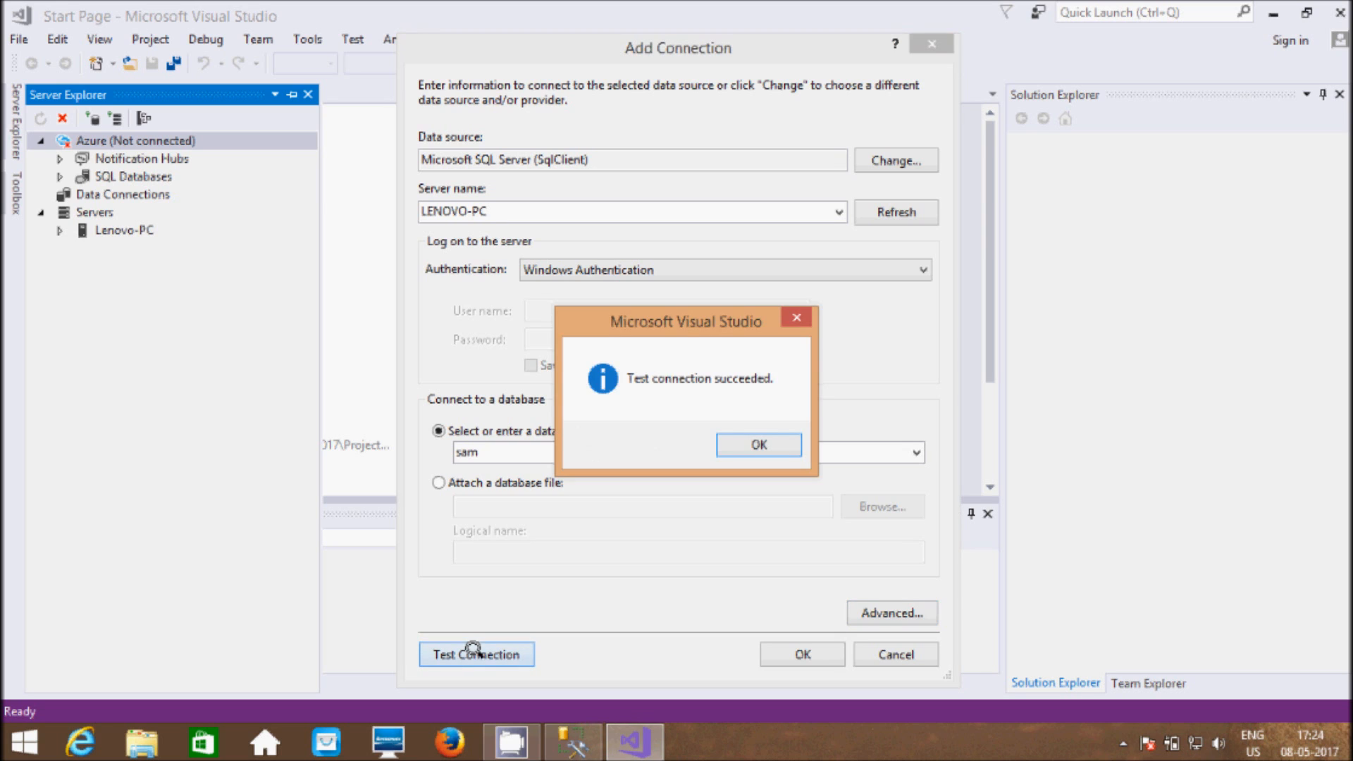
{"action": "left_click", "coordinate": [752, 442]}
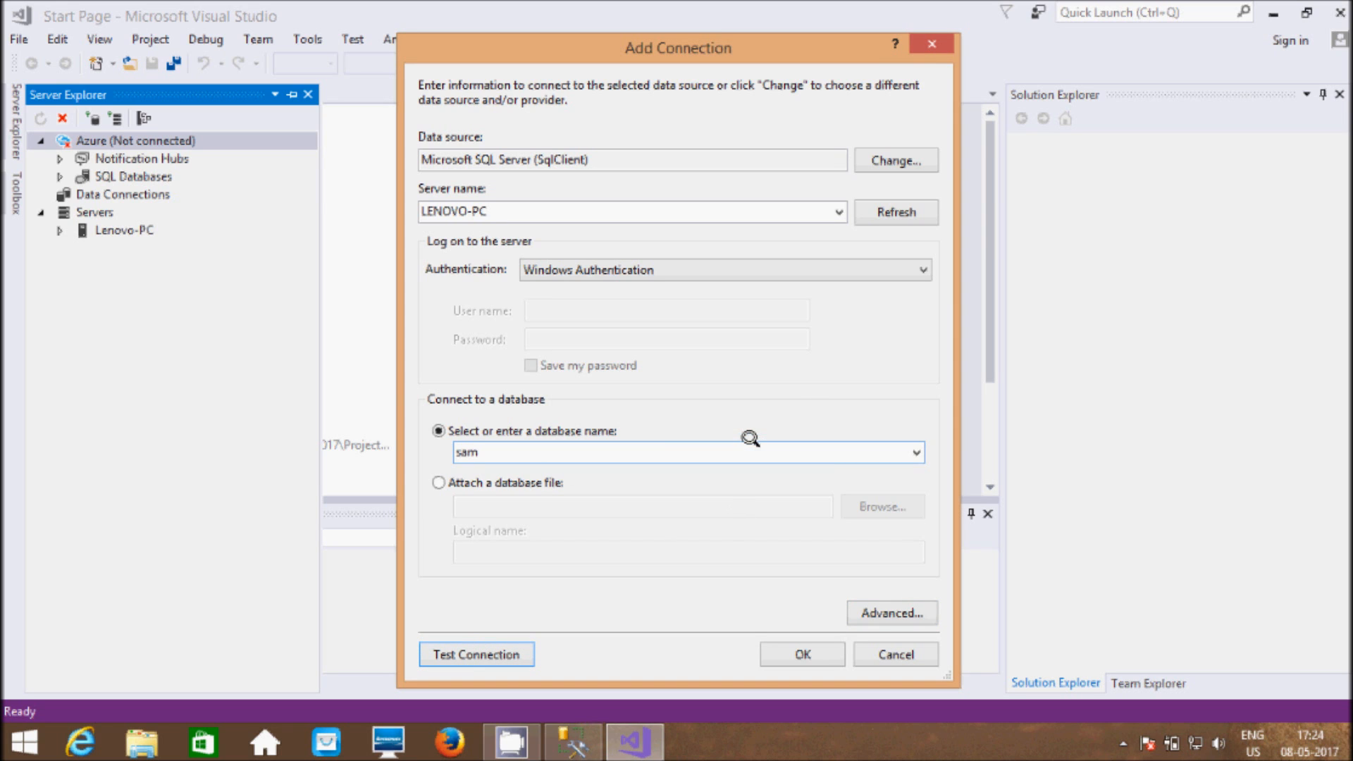
{"action": "left_click", "coordinate": [767, 643]}
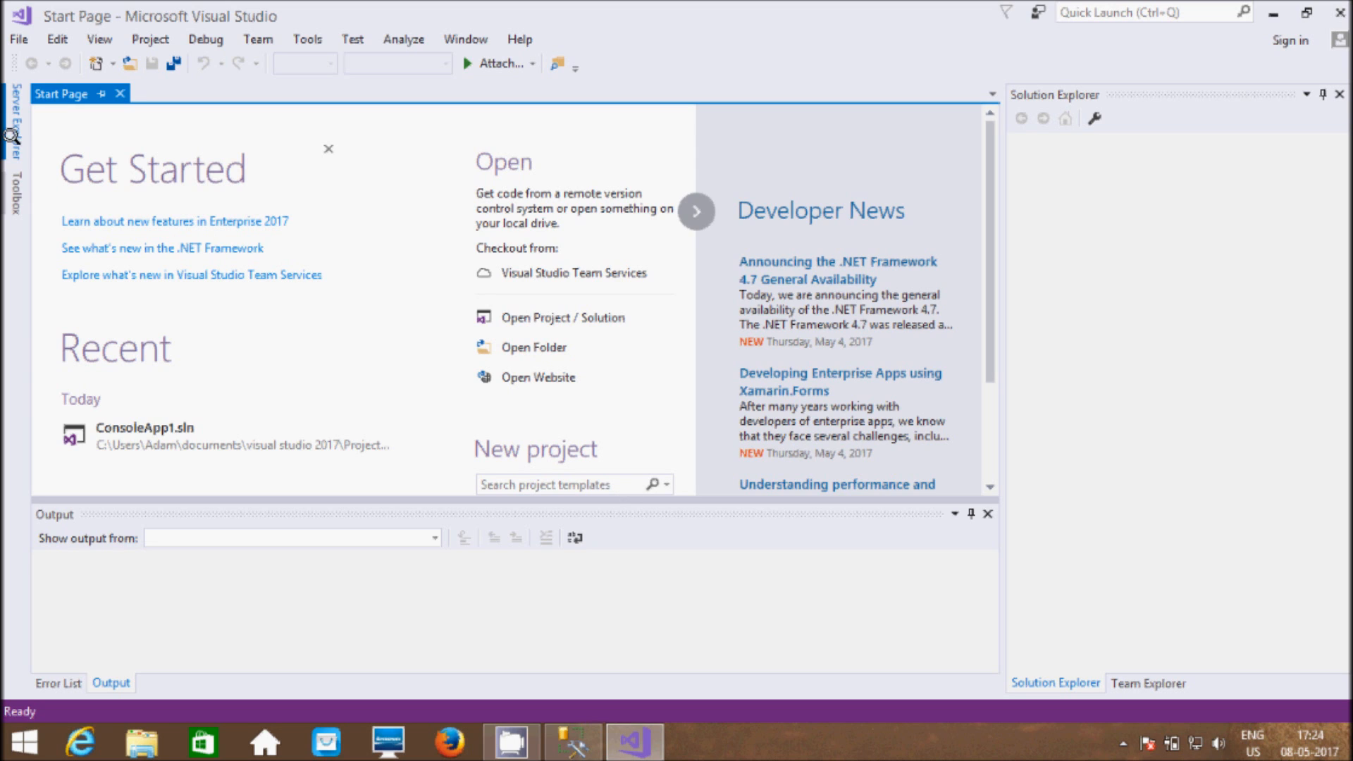
Expand the lenovo-pc.sam.dbo data connection and its tables to check for the emp table.
{"action": "left_click", "coordinate": [13, 130]}
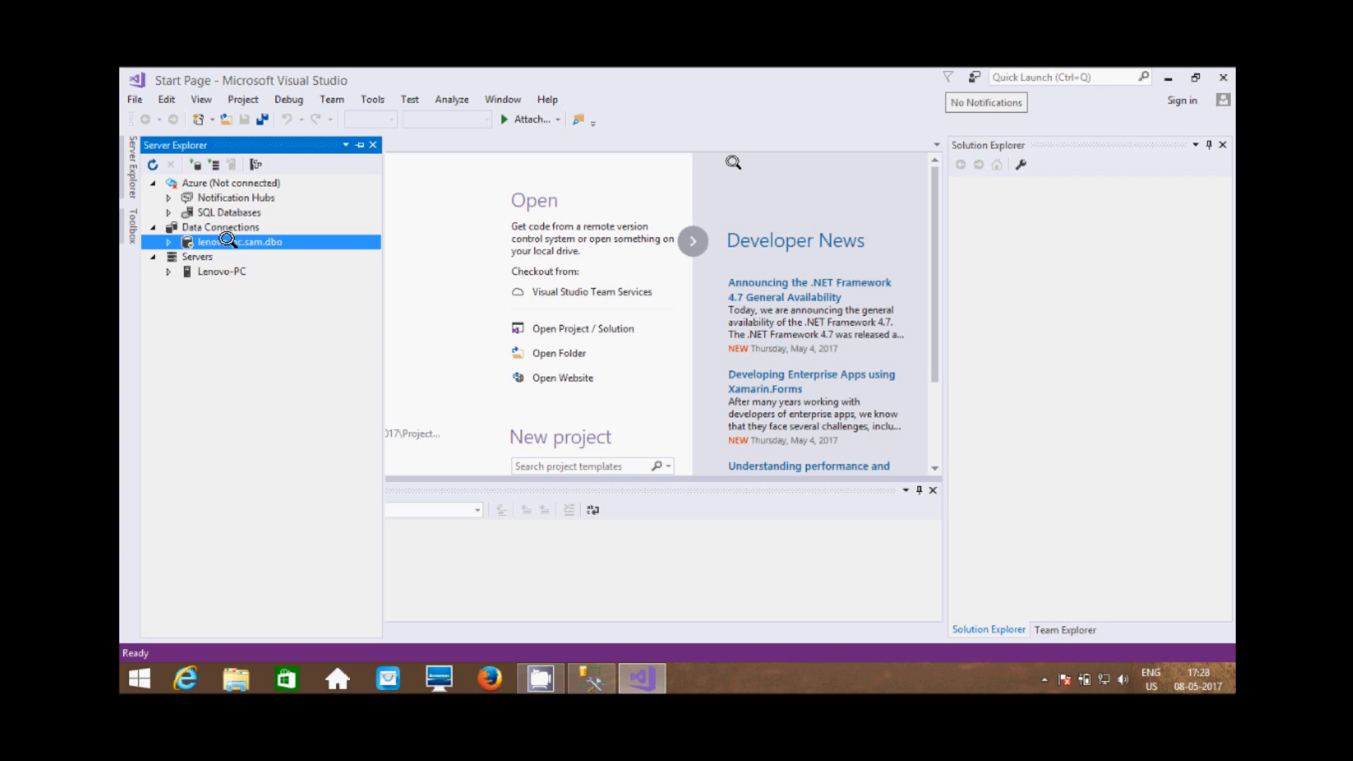
{"action": "left_click", "coordinate": [170, 242]}
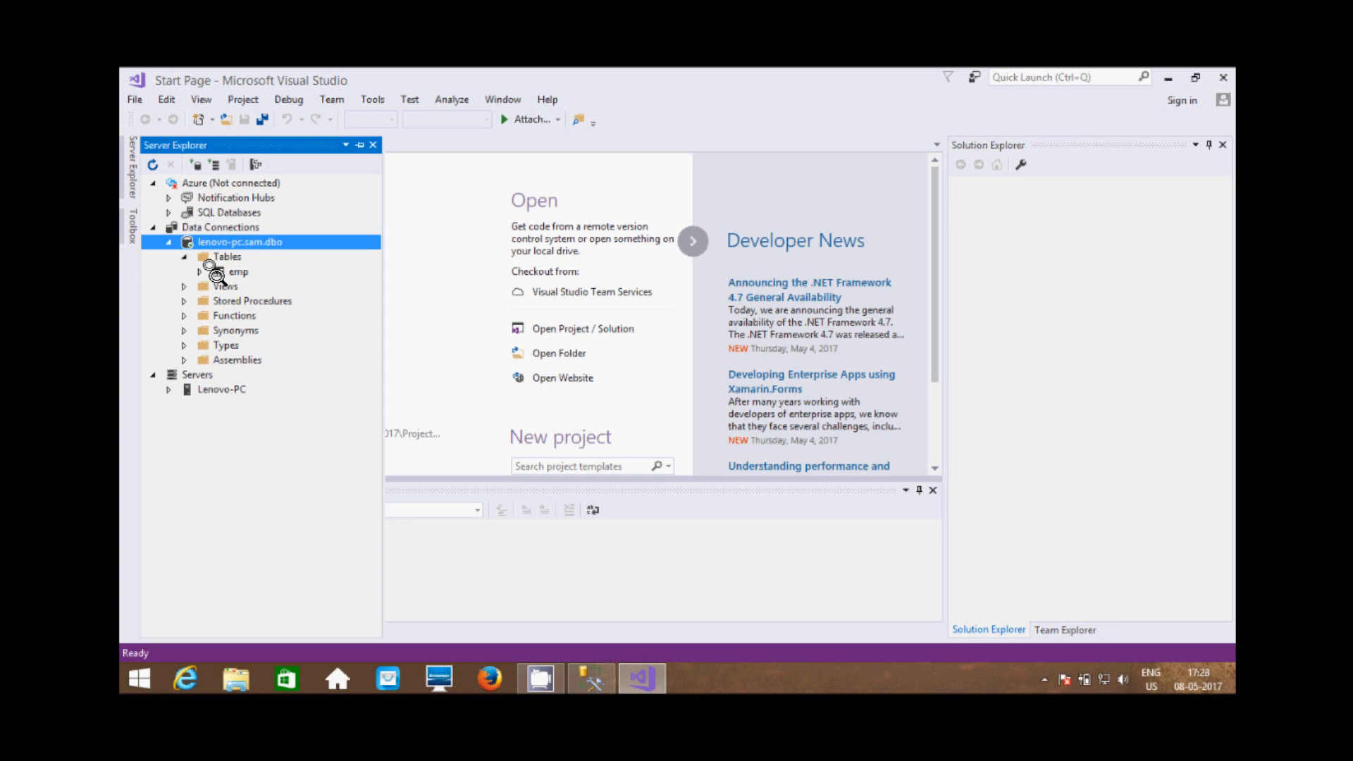
Open the emp table's definition, review its columns and CREATE TABLE script, and close it.
{"action": "left_click", "coordinate": [222, 270]}
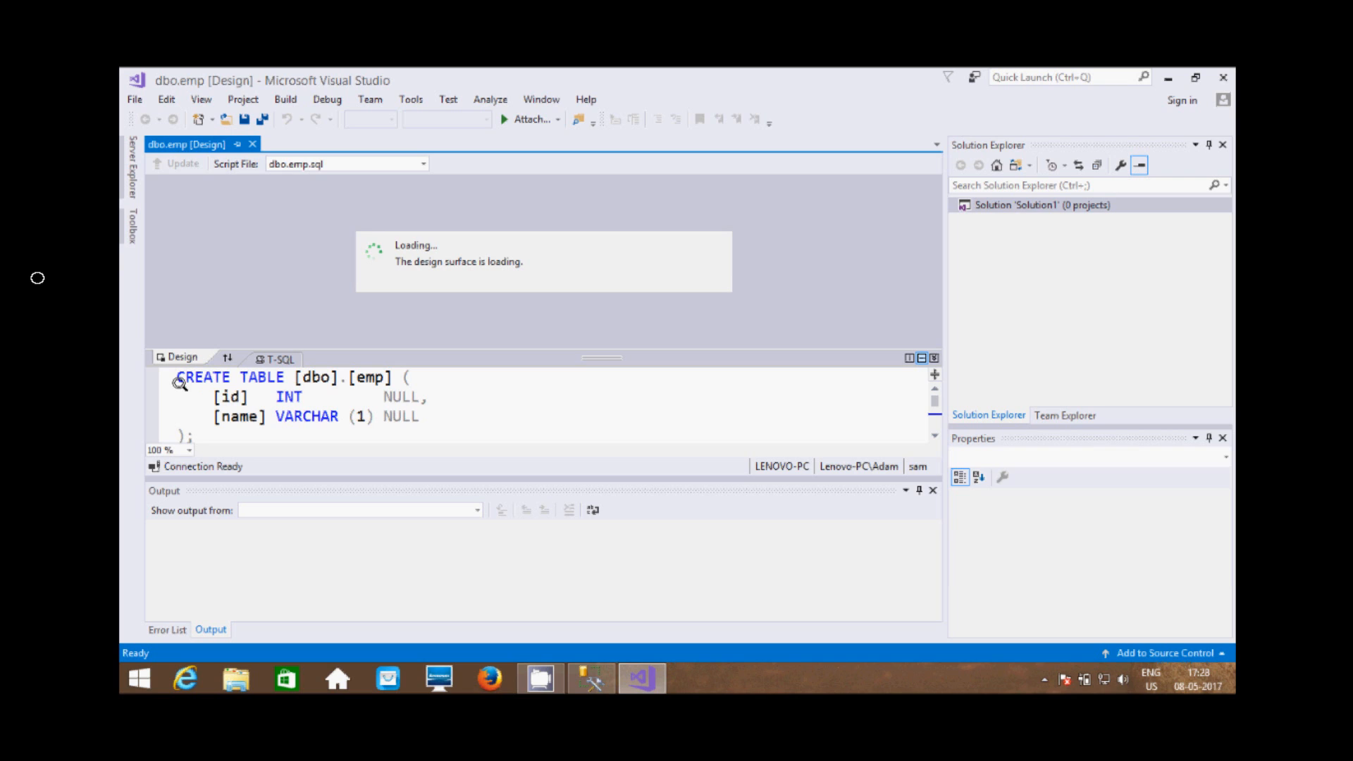
{"action": "left_click_drag", "start_coordinate": [180, 382], "coordinate": [282, 432]}
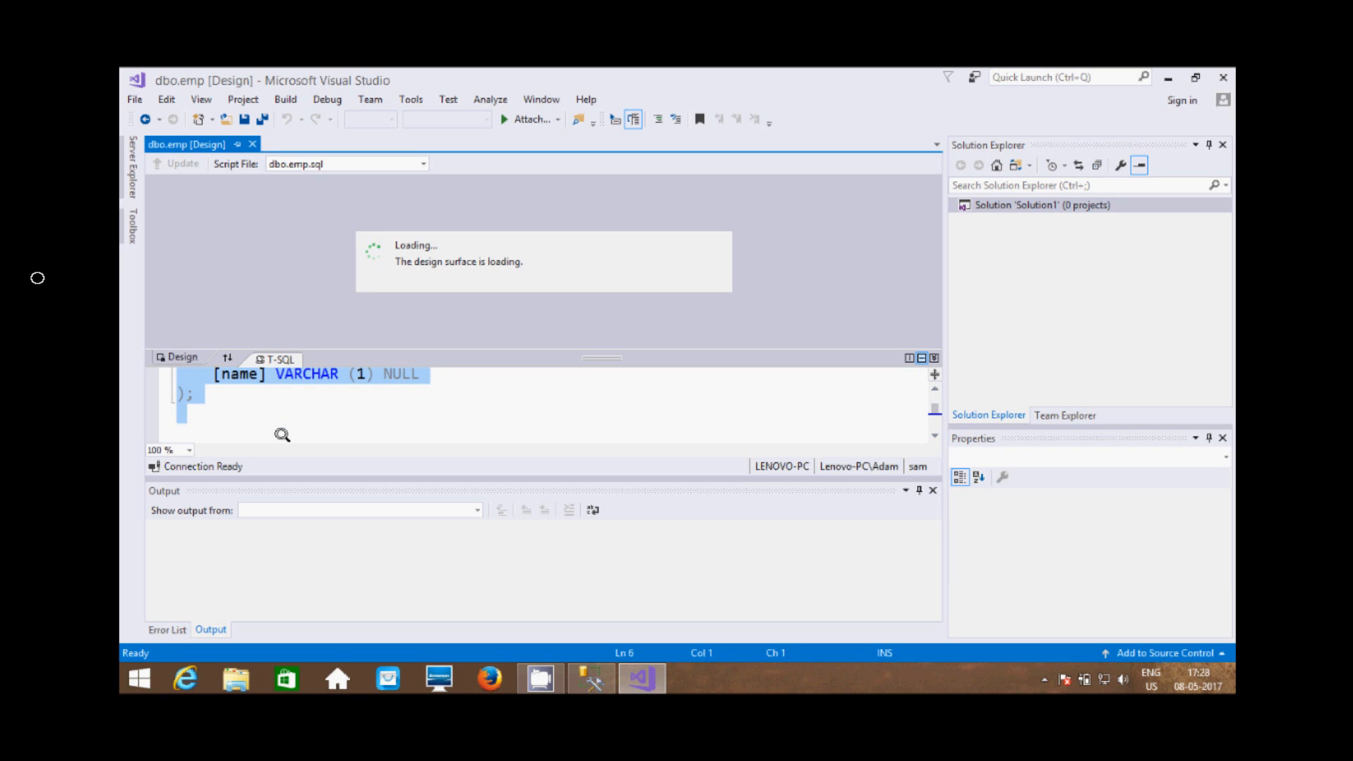
{"action": "left_click", "coordinate": [655, 374]}
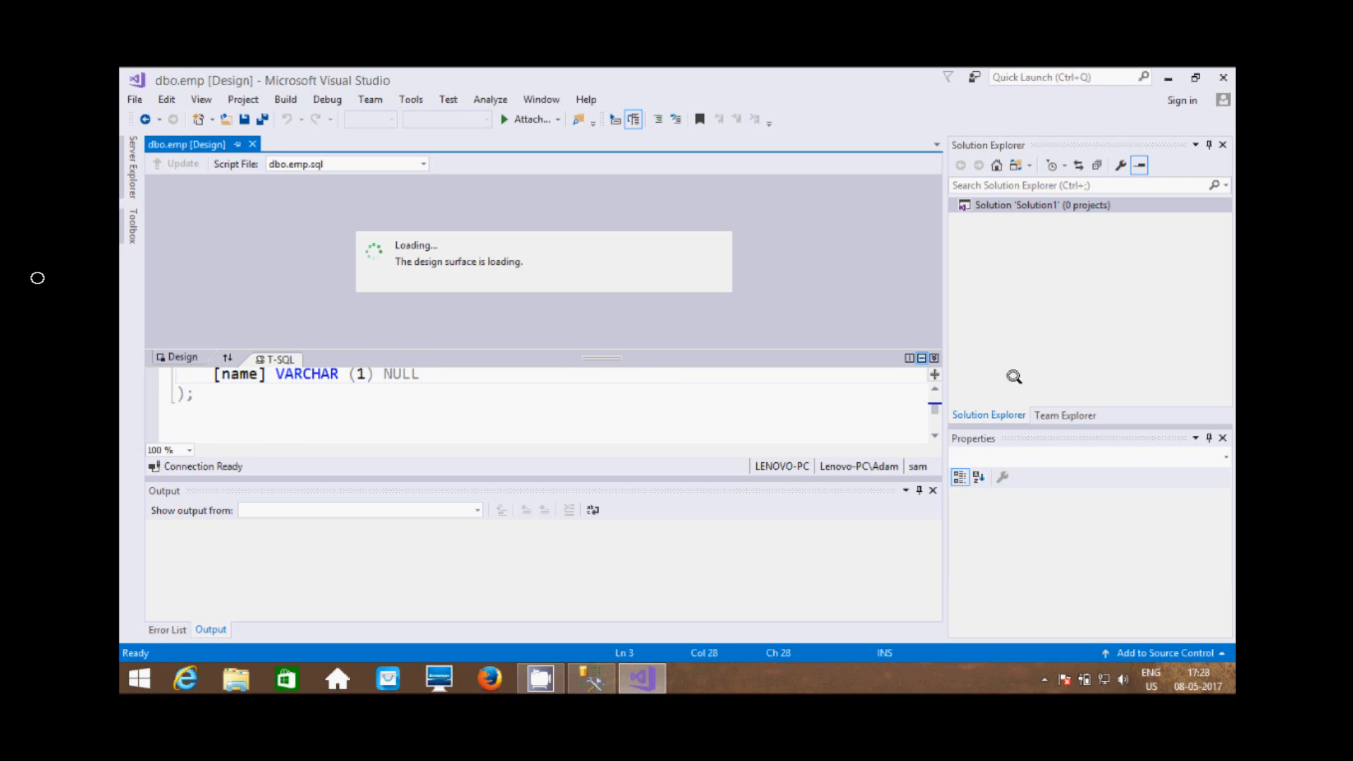
{"action": "scroll", "coordinate": [930, 385], "scroll_direction": "up", "scroll_amount": 1}
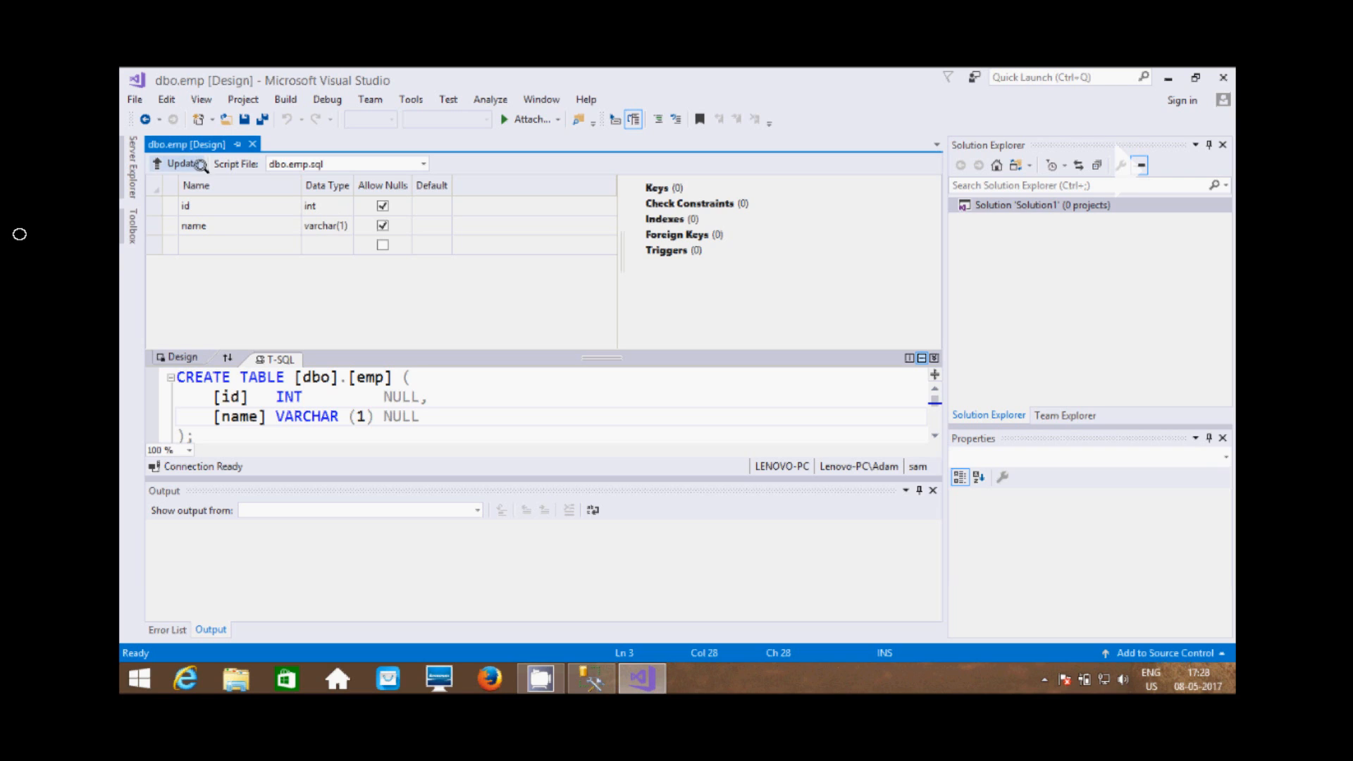
{"action": "left_click", "coordinate": [251, 142]}
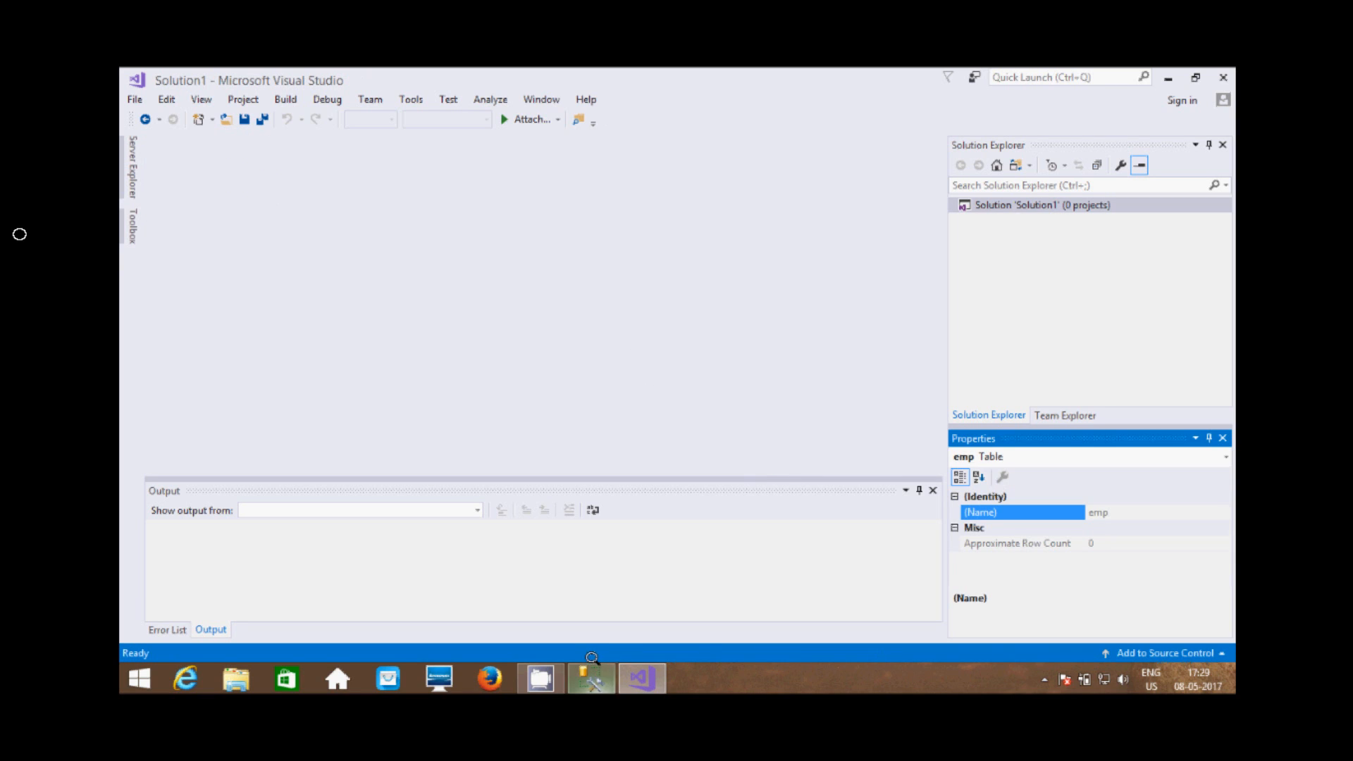
Switch to SQL Server Management Studio and connect to LENOVO-PC using SQL Server Authentication with the sa login and its password.
{"action": "left_click", "coordinate": [587, 680]}
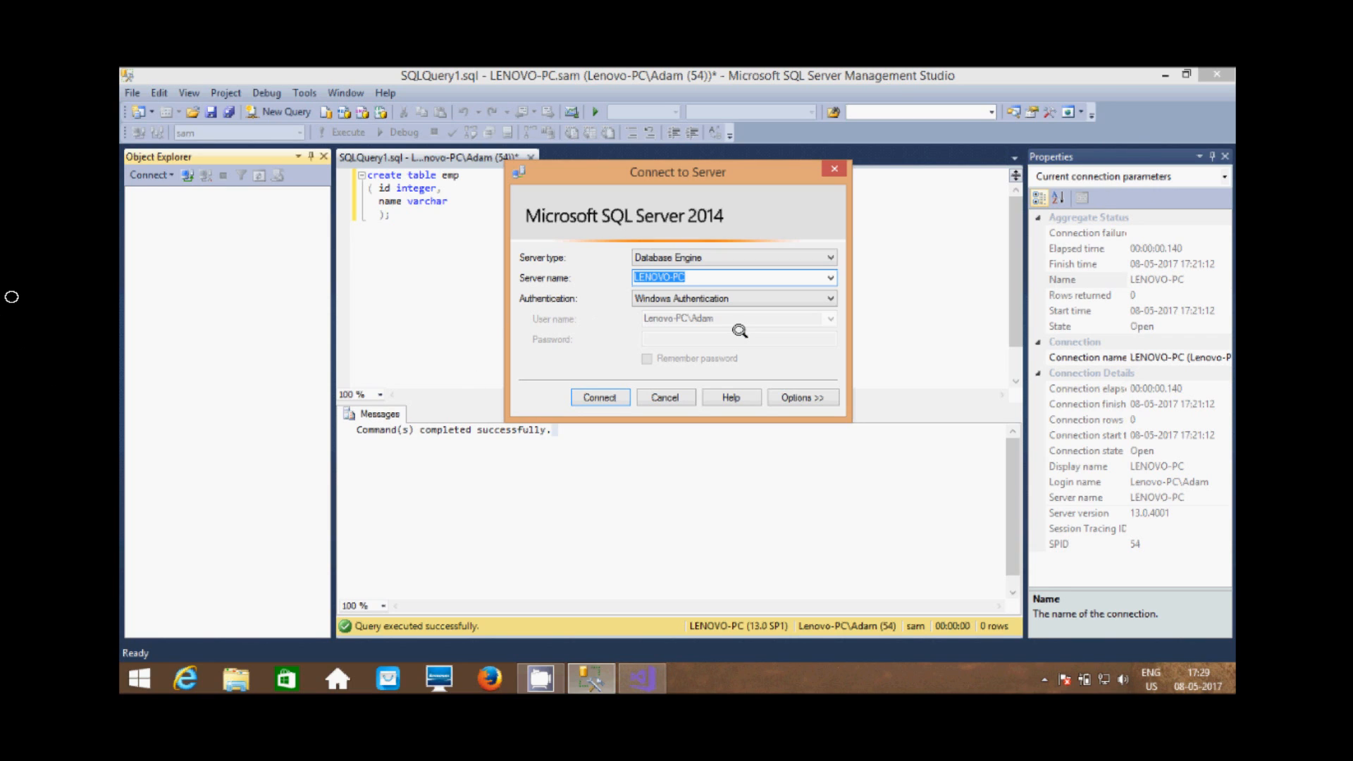
{"action": "left_click", "coordinate": [826, 274]}
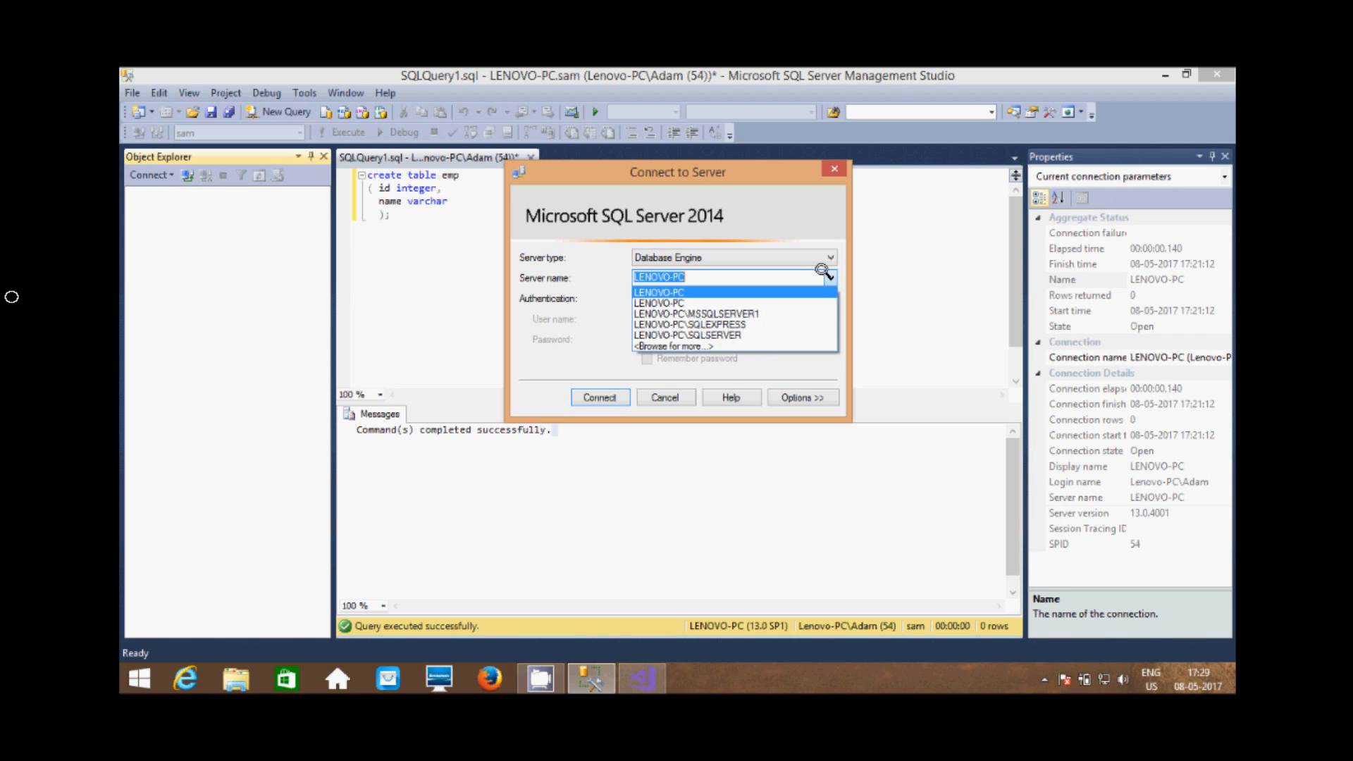
{"action": "left_click", "coordinate": [722, 284]}
{"action": "left_click", "coordinate": [740, 298]}
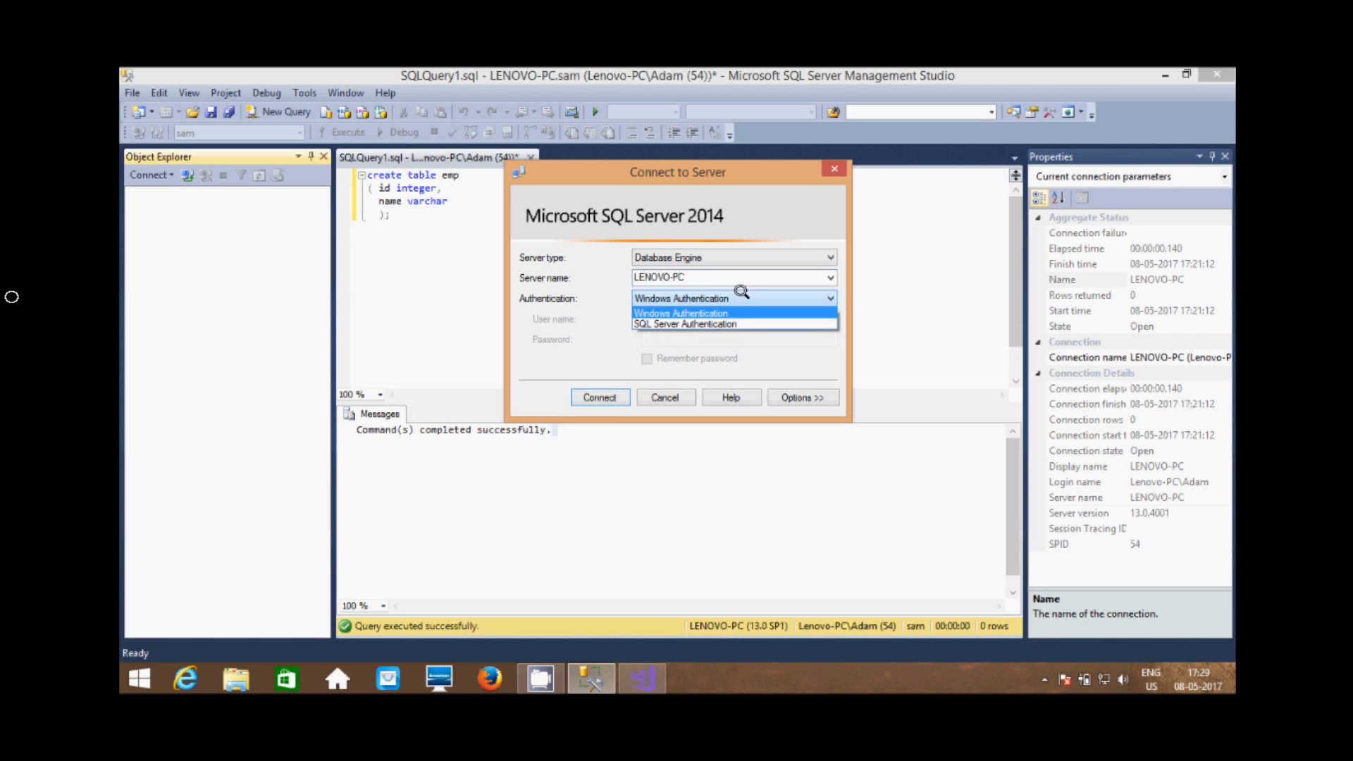
{"action": "left_click", "coordinate": [674, 323]}
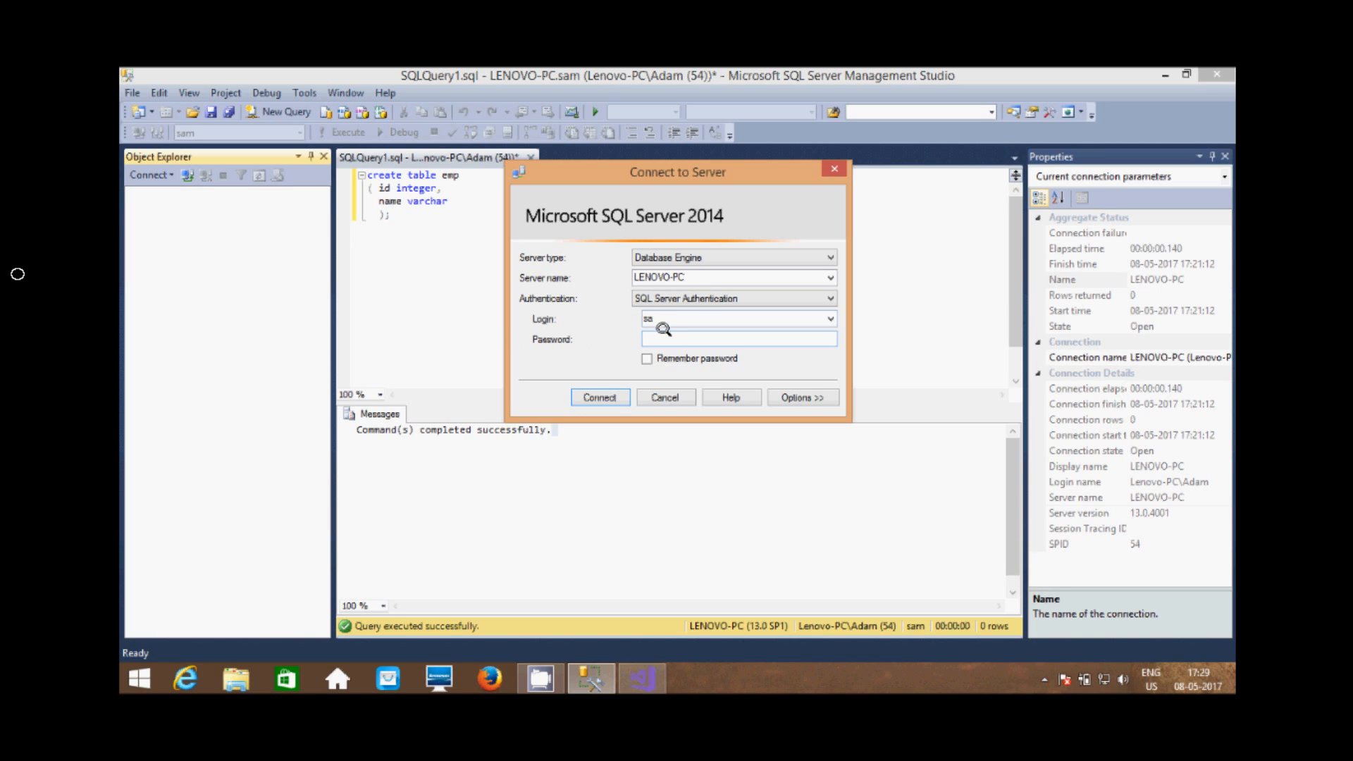
{"action": "type", "text": "*"}
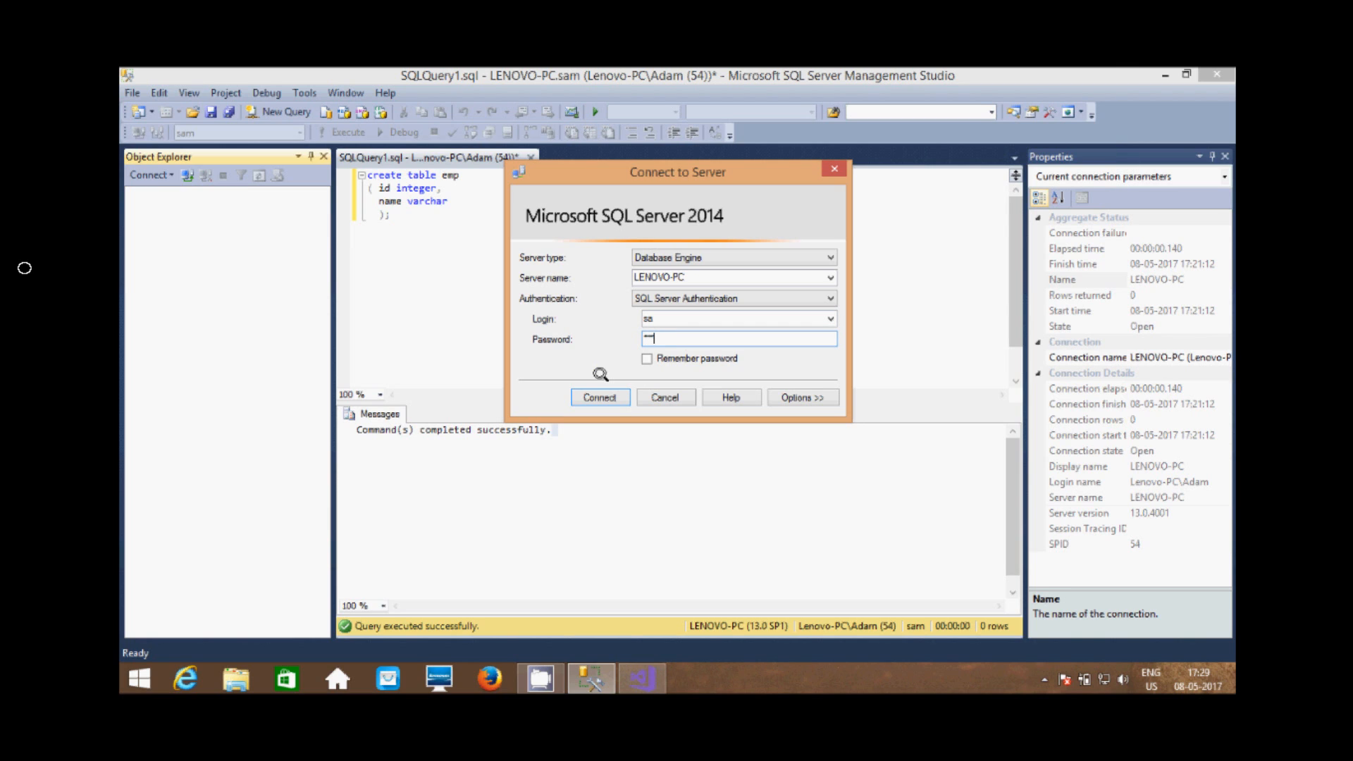
{"action": "left_click", "coordinate": [598, 395]}
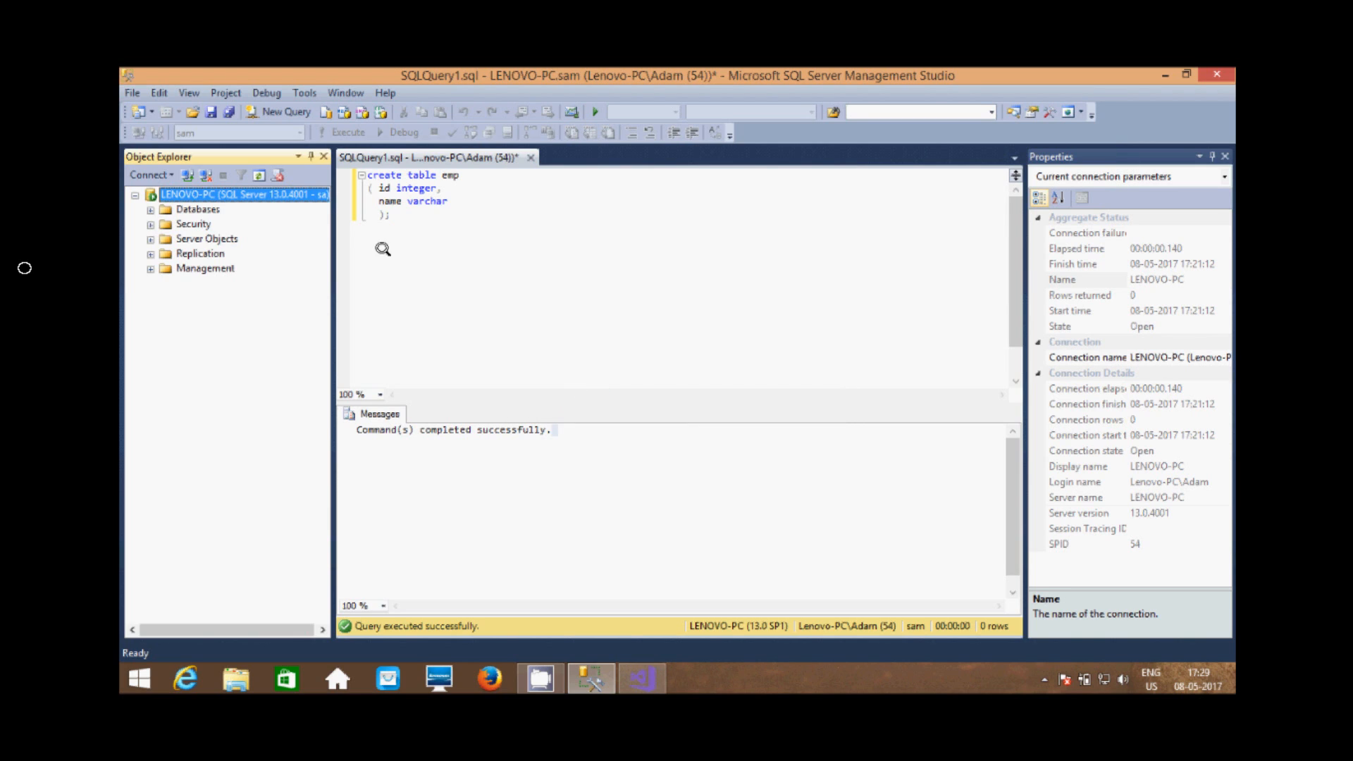
Create a new database named Cavin on the LENOVO-PC server.
{"action": "left_click", "coordinate": [150, 209]}
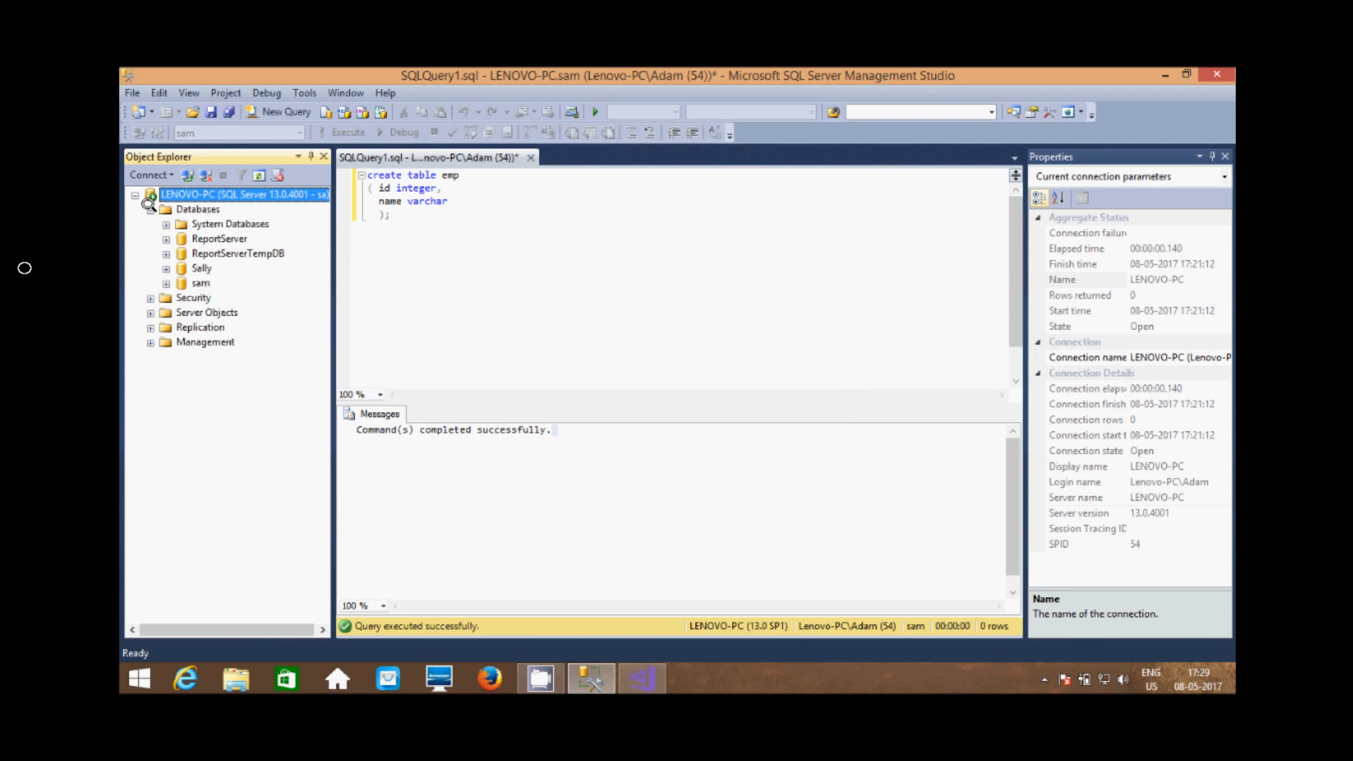
{"action": "right_click", "coordinate": [179, 208]}
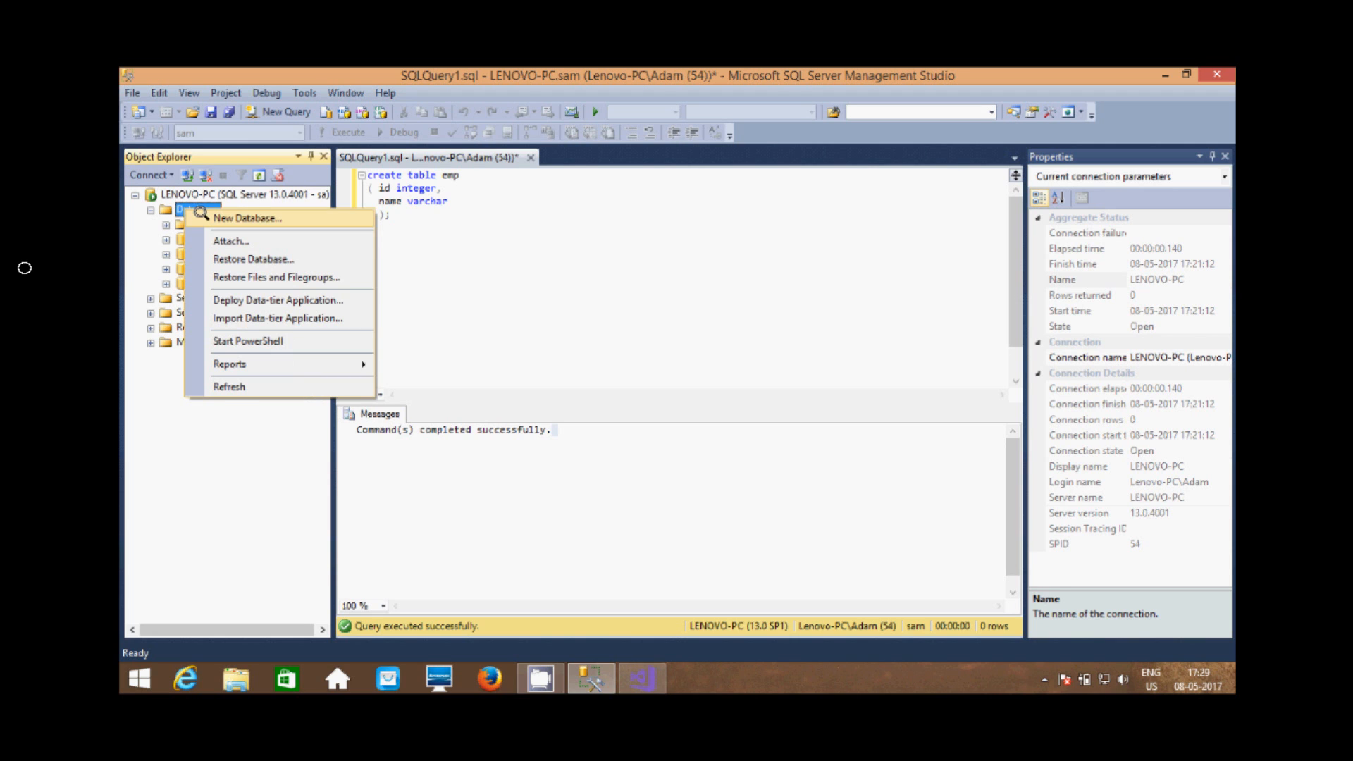
{"action": "left_click", "coordinate": [212, 218]}
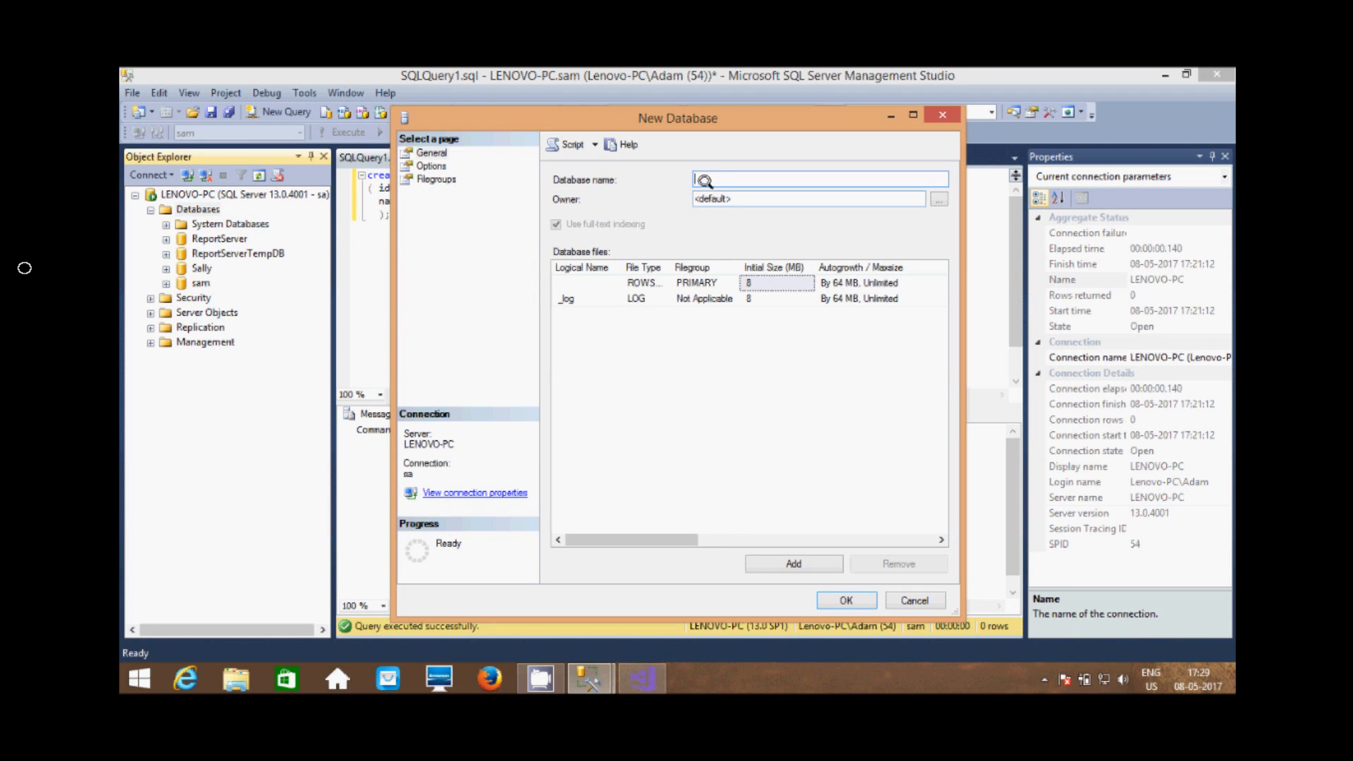
{"action": "type", "text": "Cavin"}
{"action": "left_click", "coordinate": [839, 598]}
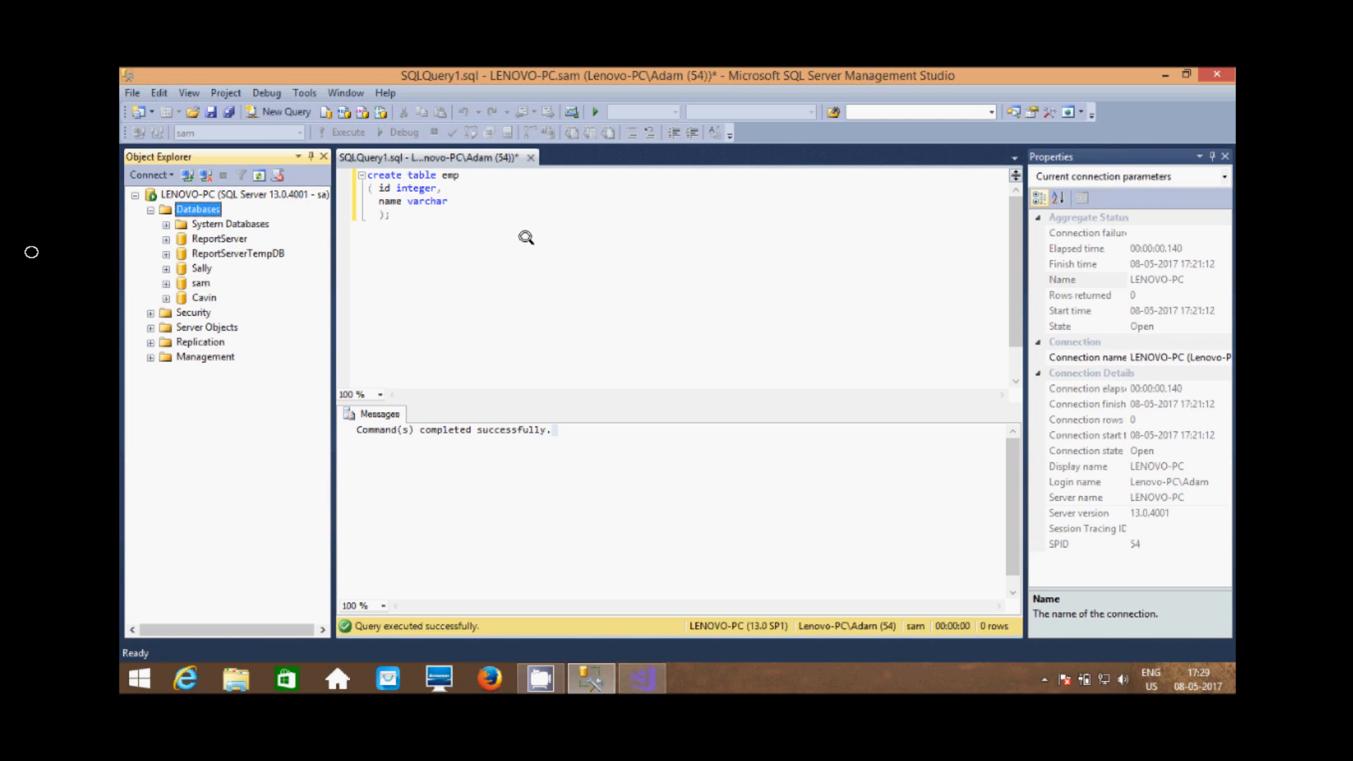
Refresh the server's databases and expand Cavin to view its contents.
{"action": "left_click", "coordinate": [409, 250]}
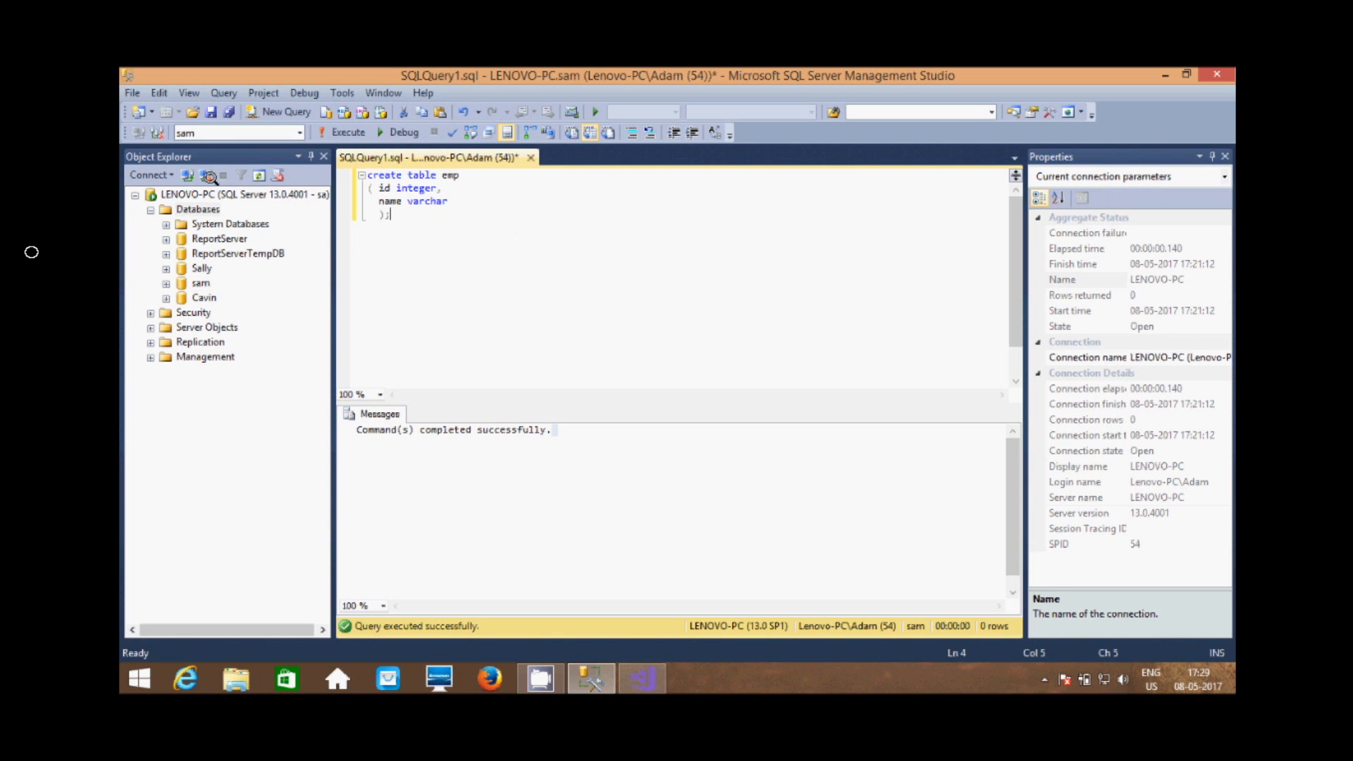
{"action": "left_click", "coordinate": [259, 174]}
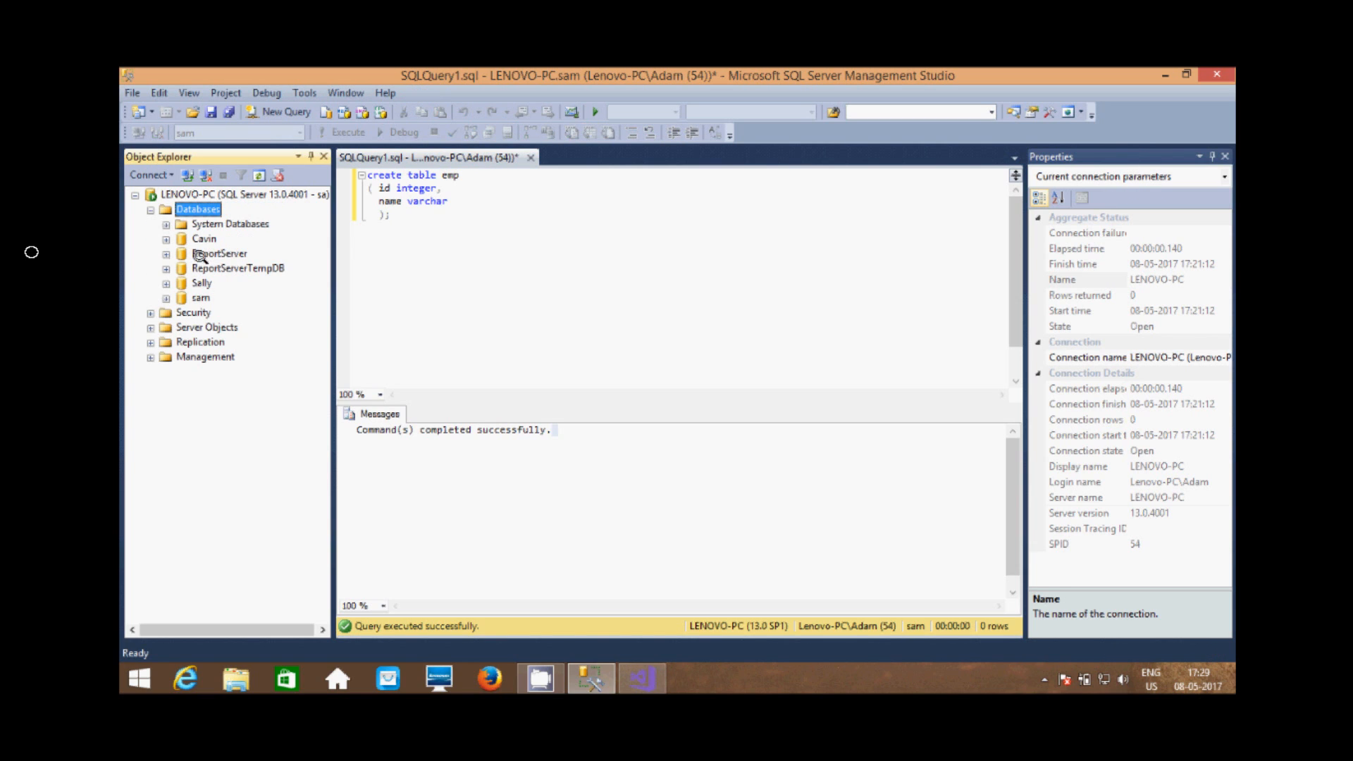
{"action": "double_click", "coordinate": [201, 239]}
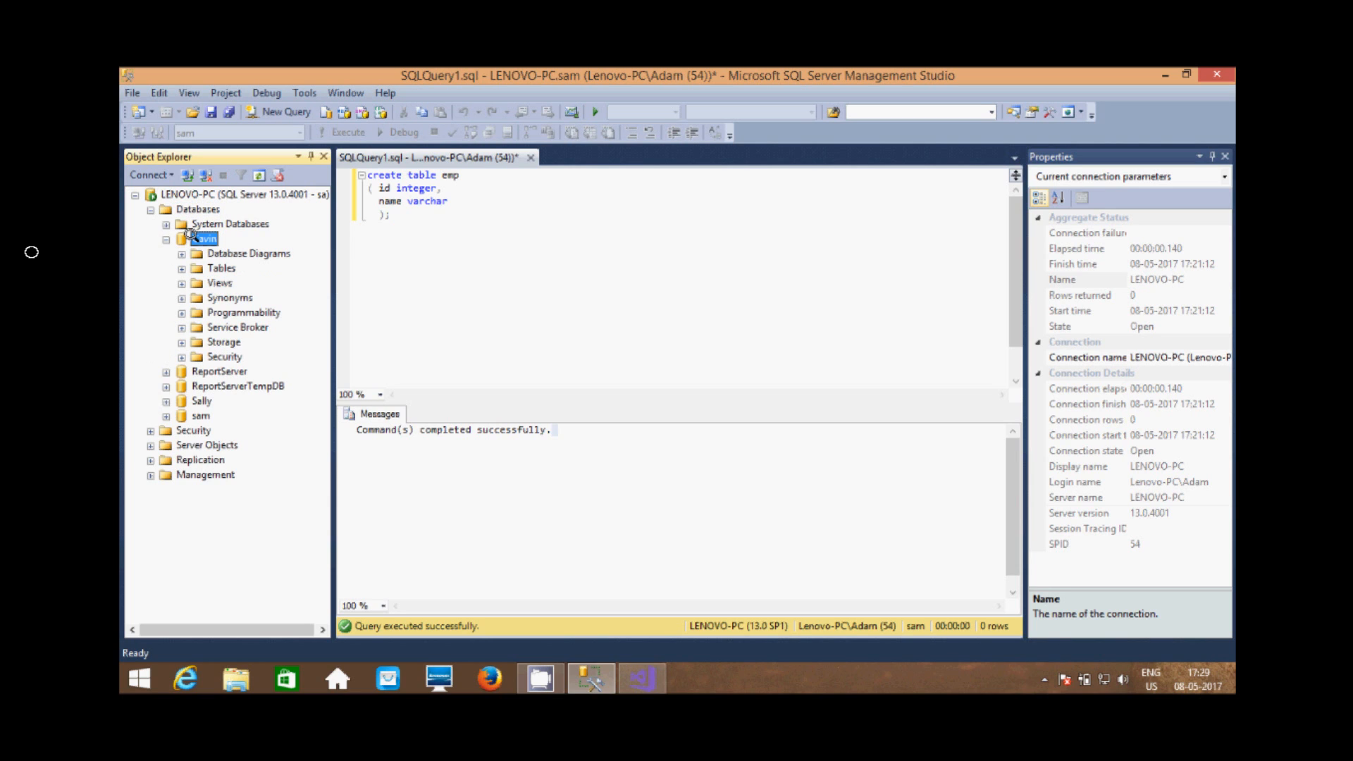
{"action": "left_click", "coordinate": [190, 236]}
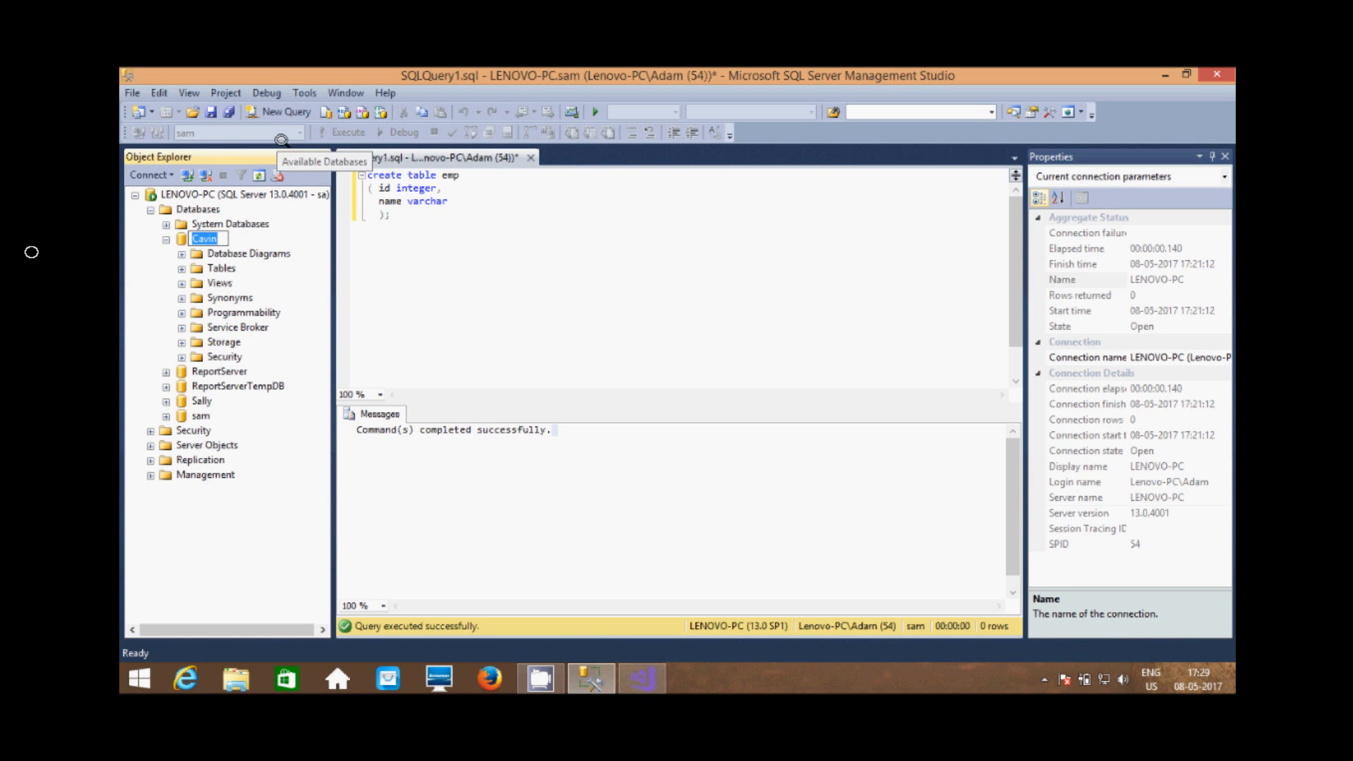
{"action": "left_click", "coordinate": [199, 205]}
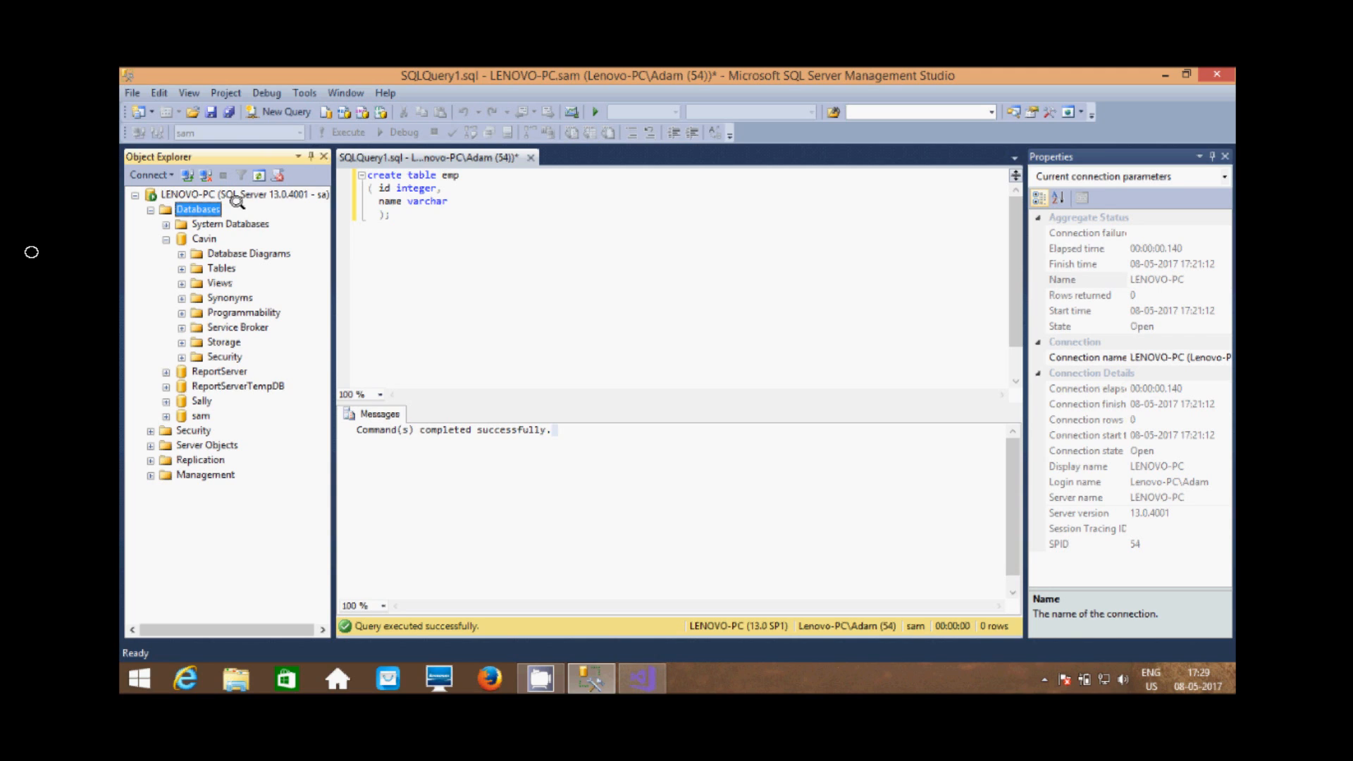
{"action": "left_click", "coordinate": [220, 189]}
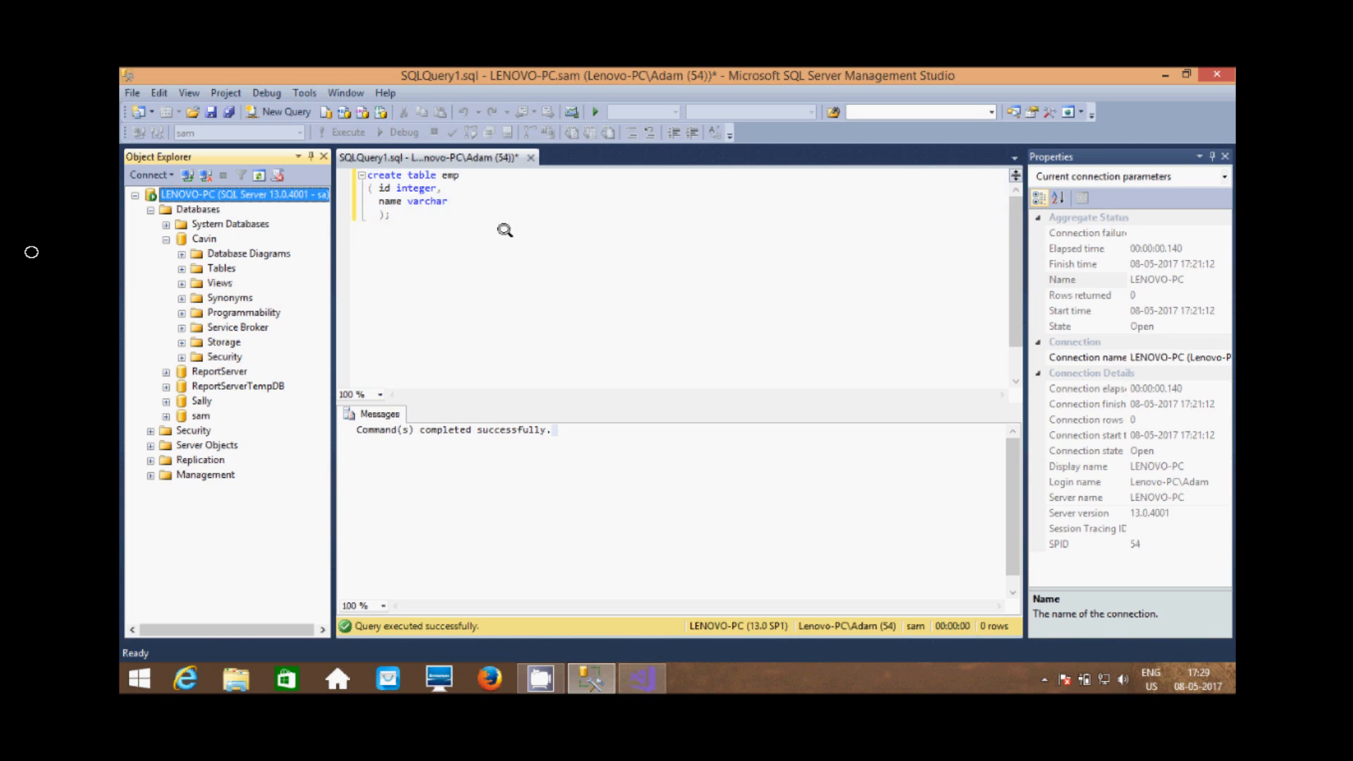
Set Cavin as the database that the open query runs against.
{"action": "left_click_drag", "start_coordinate": [390, 214], "coordinate": [519, 190]}
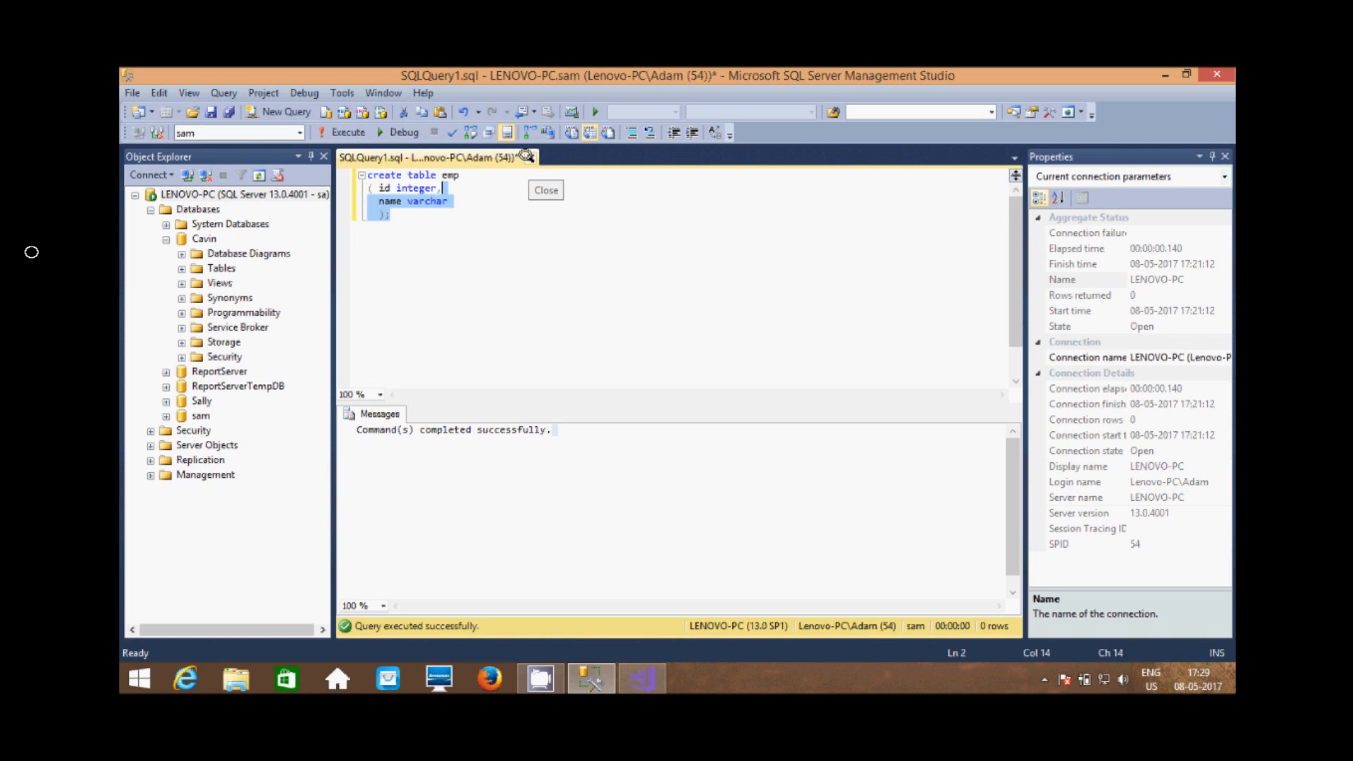
{"action": "left_click", "coordinate": [489, 237]}
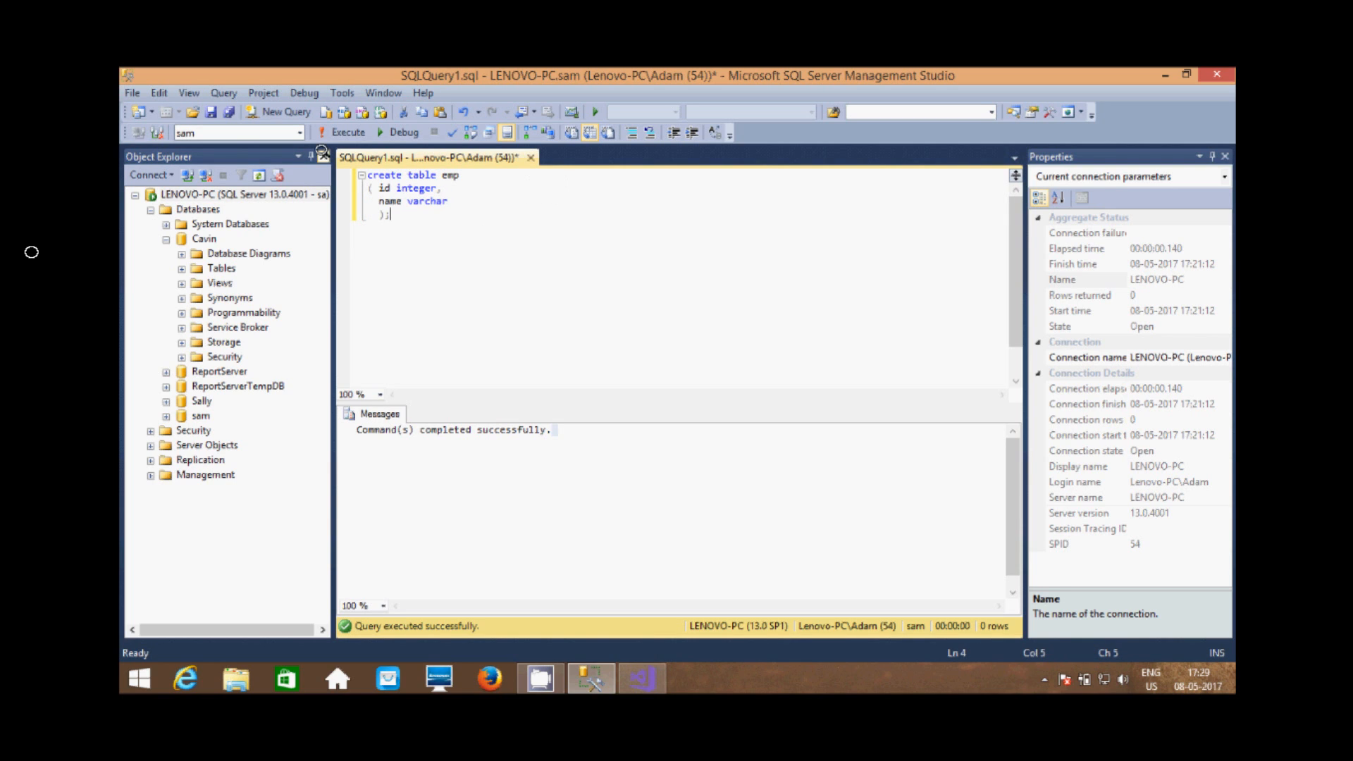
{"action": "left_click", "coordinate": [299, 132]}
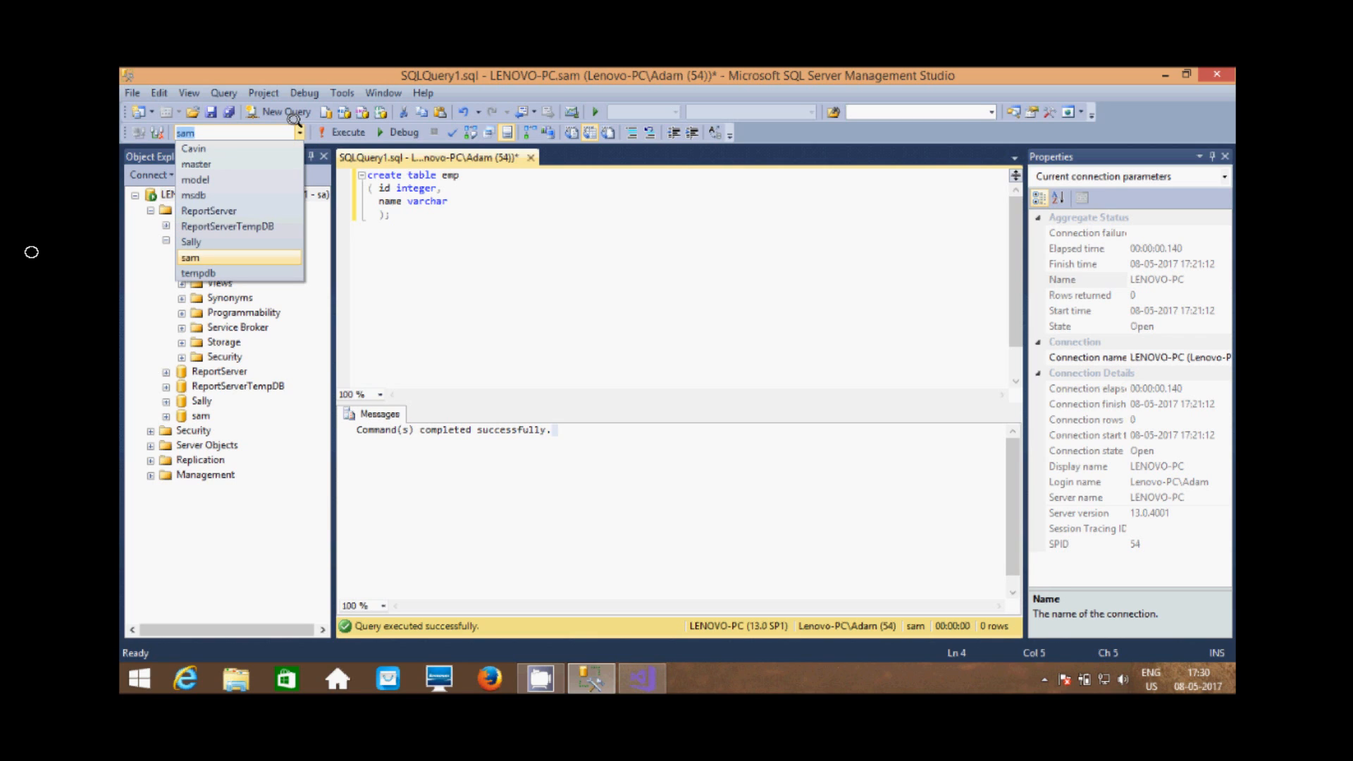
{"action": "left_click", "coordinate": [206, 147]}
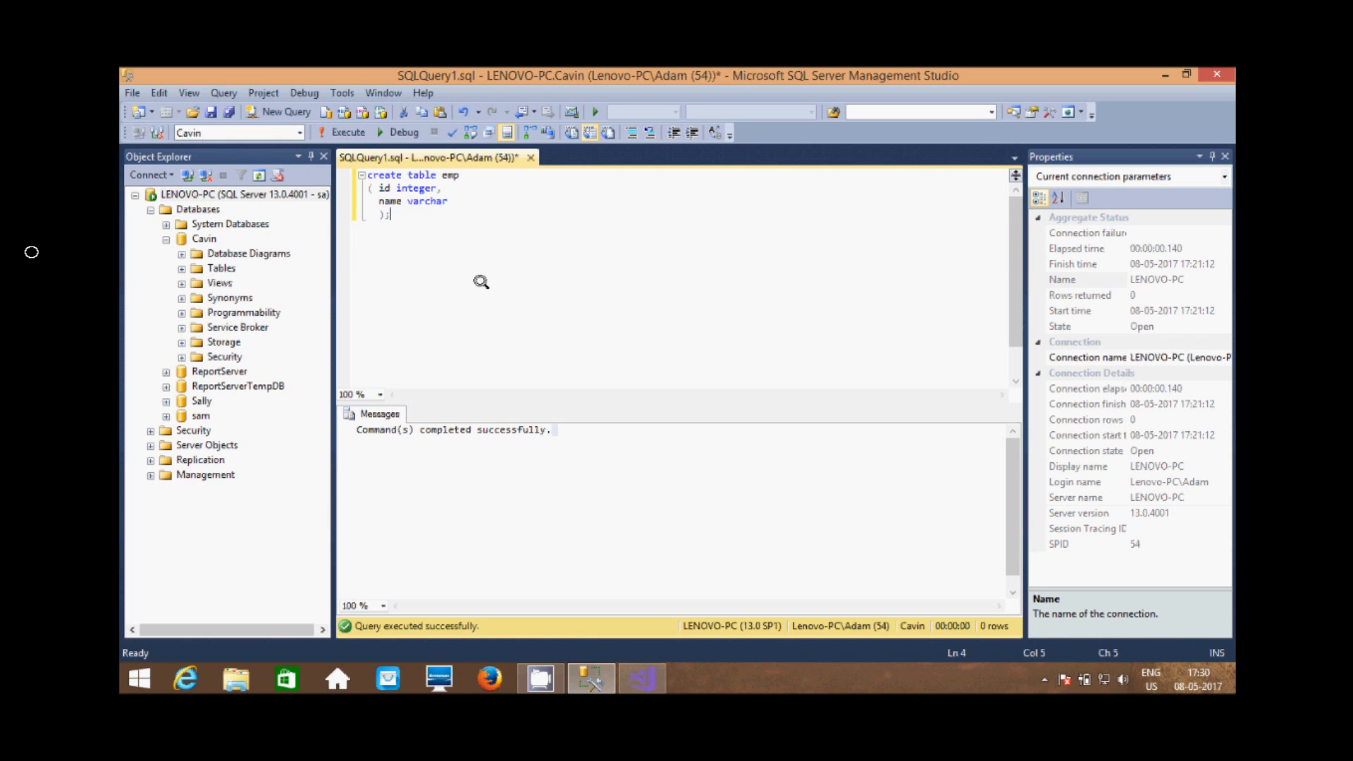
Change the table name in the create table statement to Student.
{"action": "left_click", "coordinate": [459, 174]}
{"action": "key", "text": "BackSpace"}
{"action": "key", "text": "BackSpace"}
{"action": "type", "text": "tude"}
{"action": "left_click", "coordinate": [452, 262]}
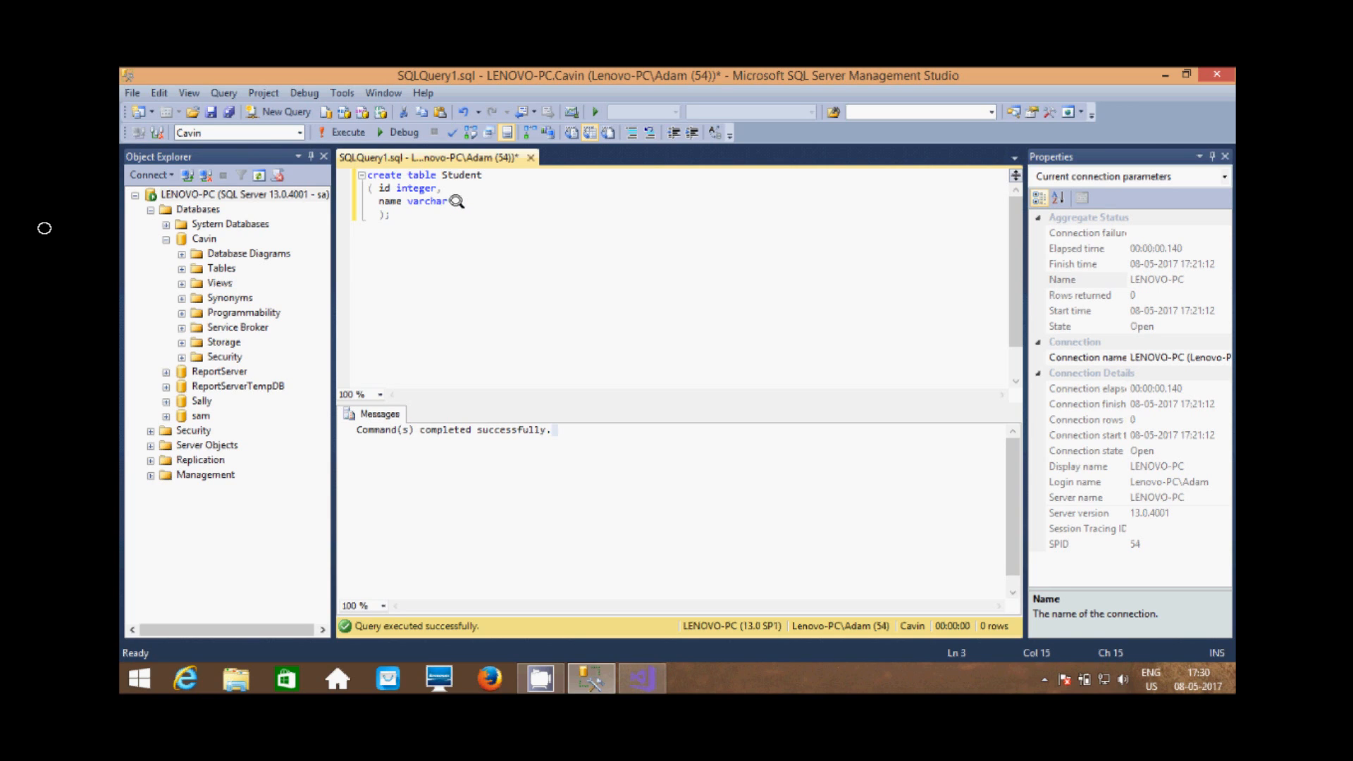
Add an Adress column of type varchar(55) after the name column in the create table statement.
{"action": "key", "text": "Return"}
{"action": "type", "text": "Adress varchar(55)"}
{"action": "left_click", "coordinate": [416, 238]}
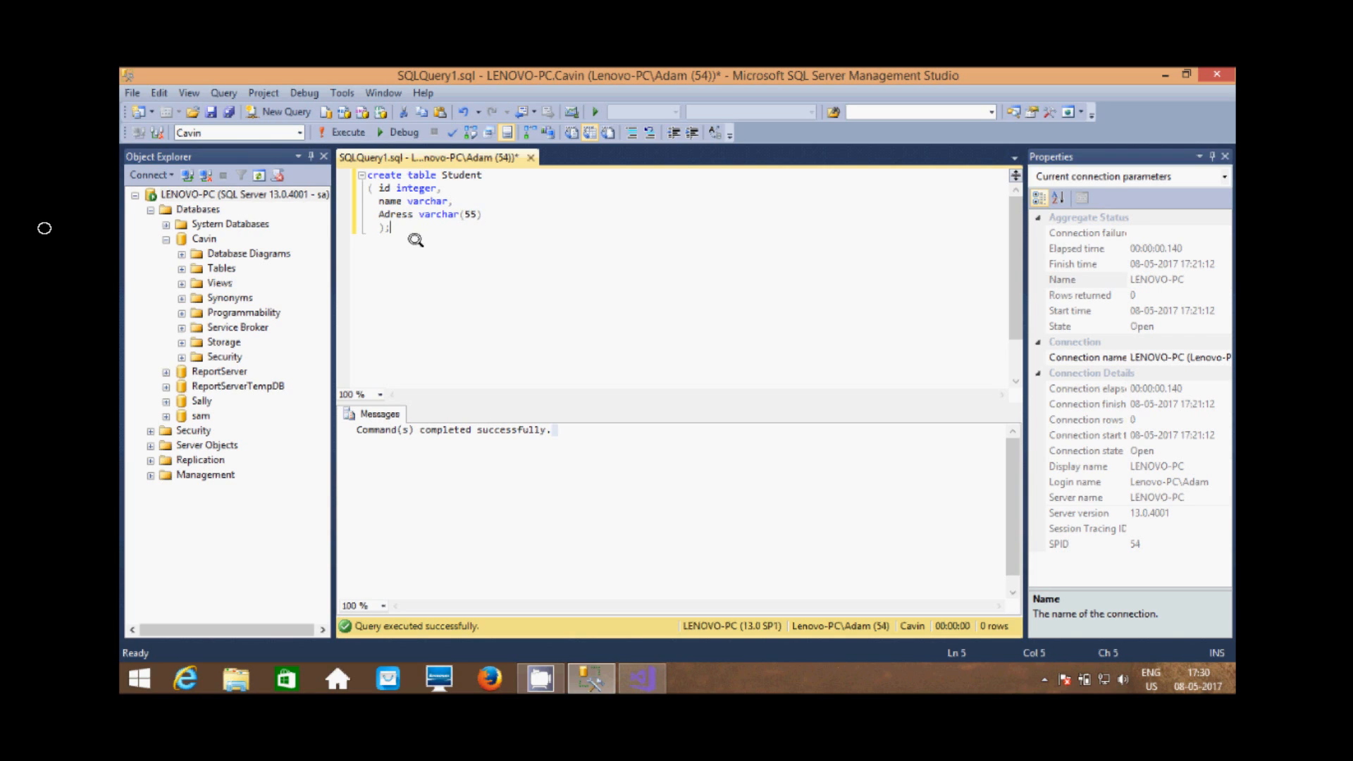
Execute the create table statement for Student in Cavin and read the execution message.
{"action": "left_click", "coordinate": [344, 127]}
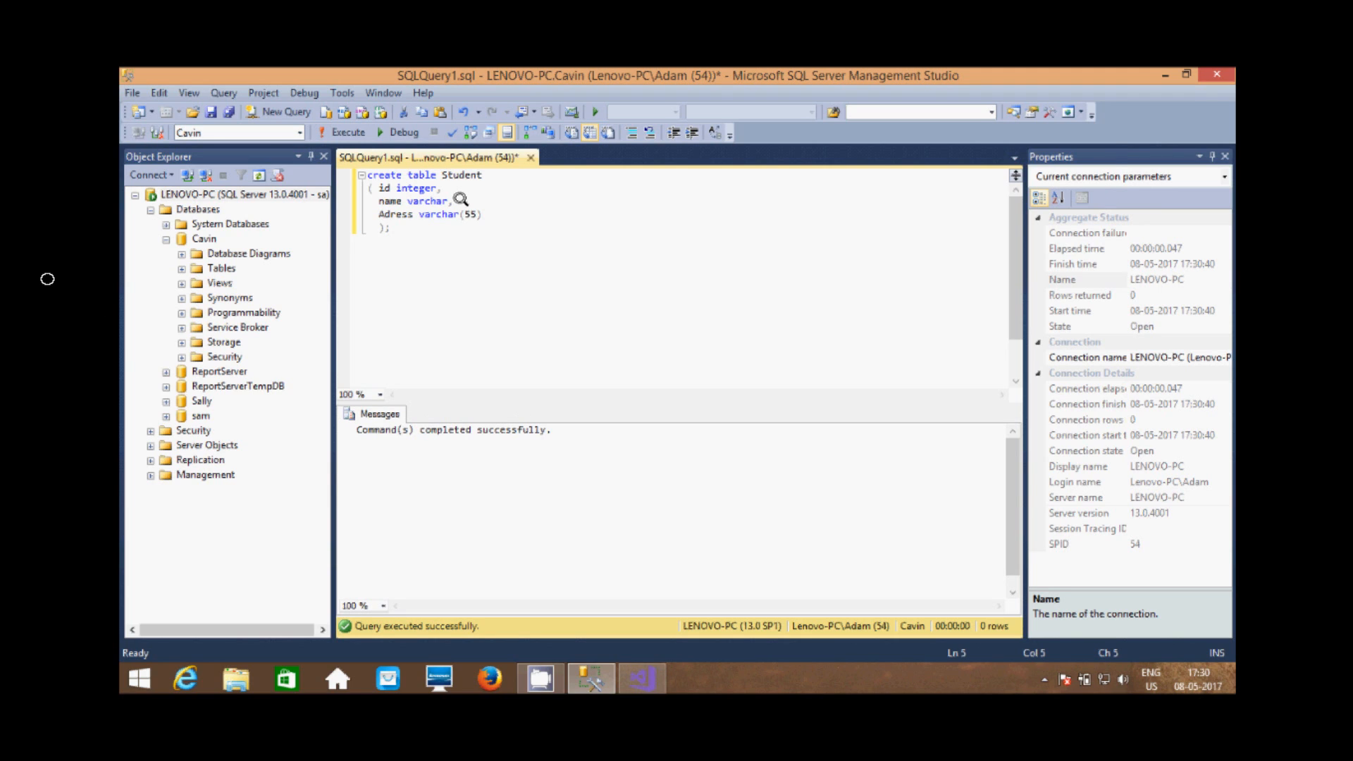
{"action": "left_click_drag", "start_coordinate": [548, 428], "coordinate": [301, 423]}
{"action": "left_click", "coordinate": [441, 343]}
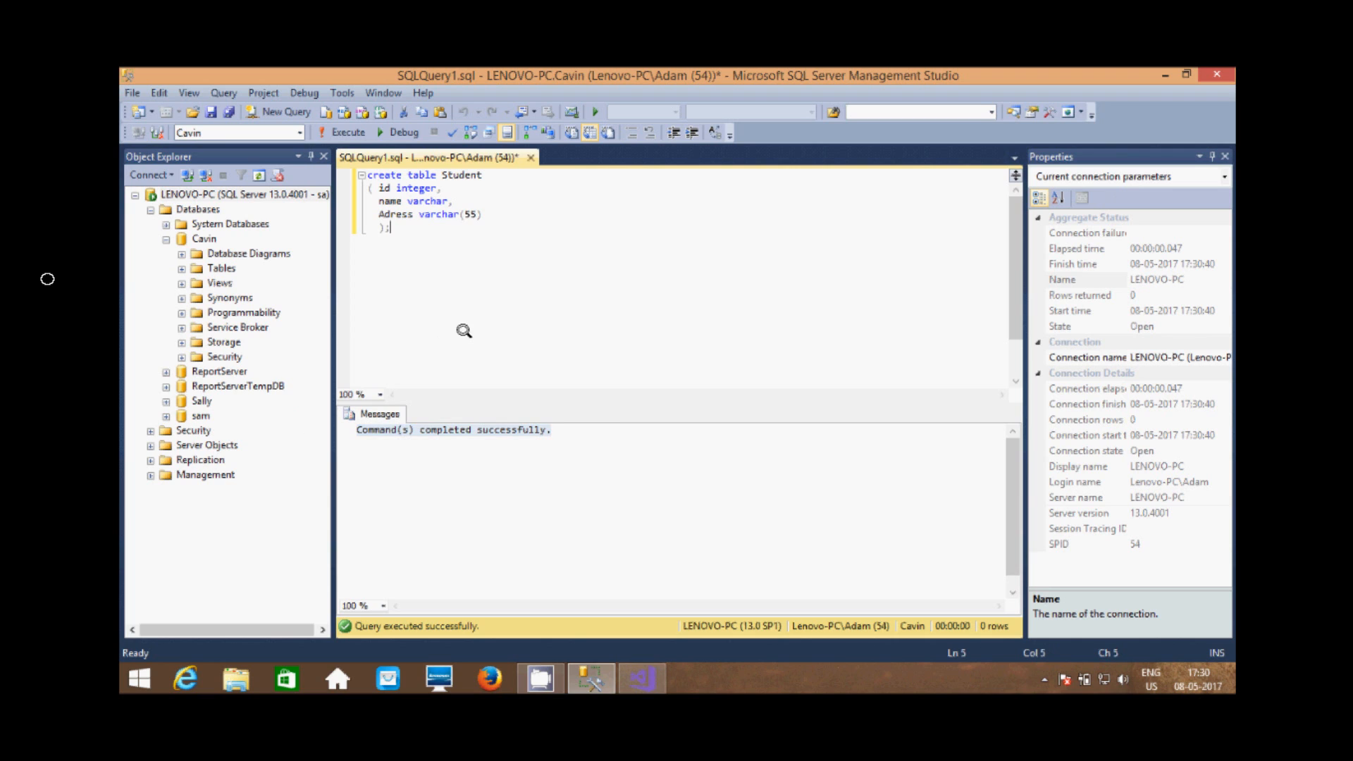
Expand the tables of the Cavin database to check for dbo.Student.
{"action": "left_click", "coordinate": [180, 268]}
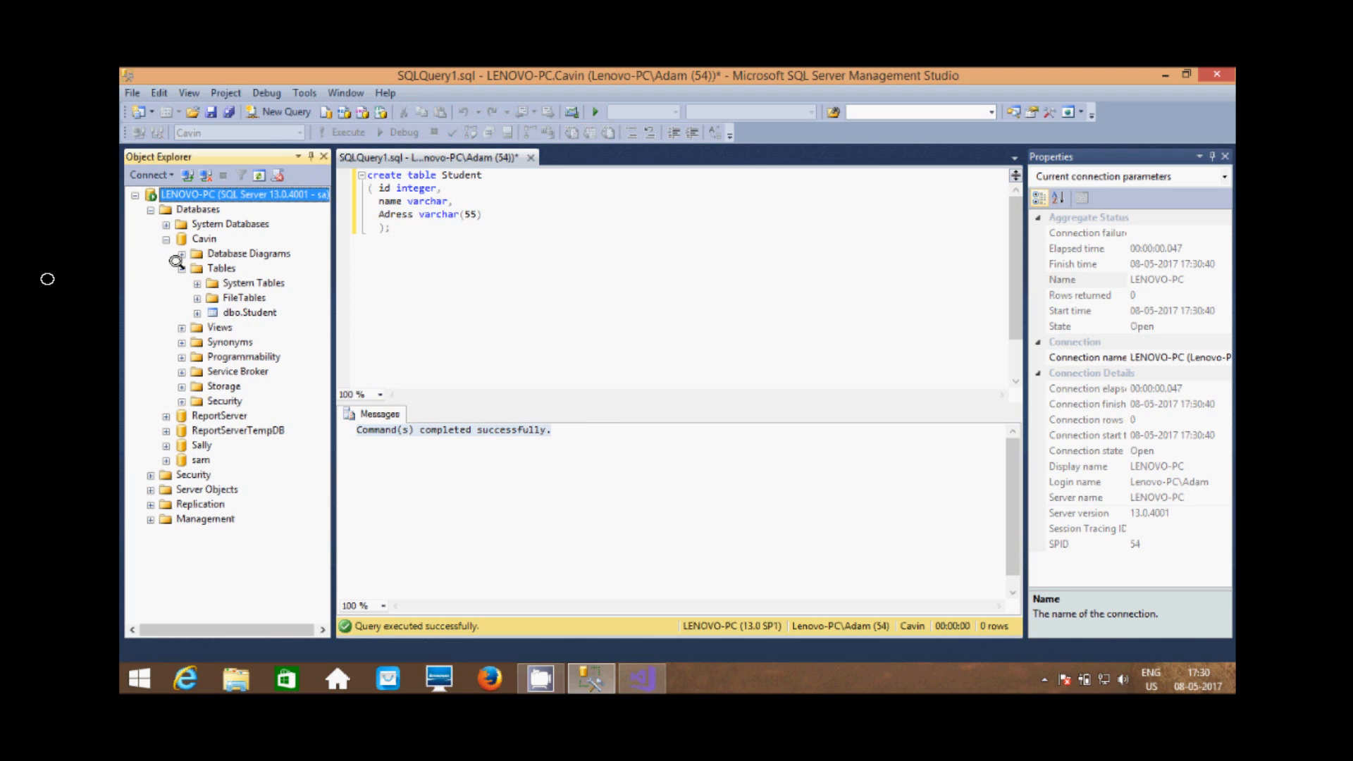
{"action": "left_click", "coordinate": [248, 310]}
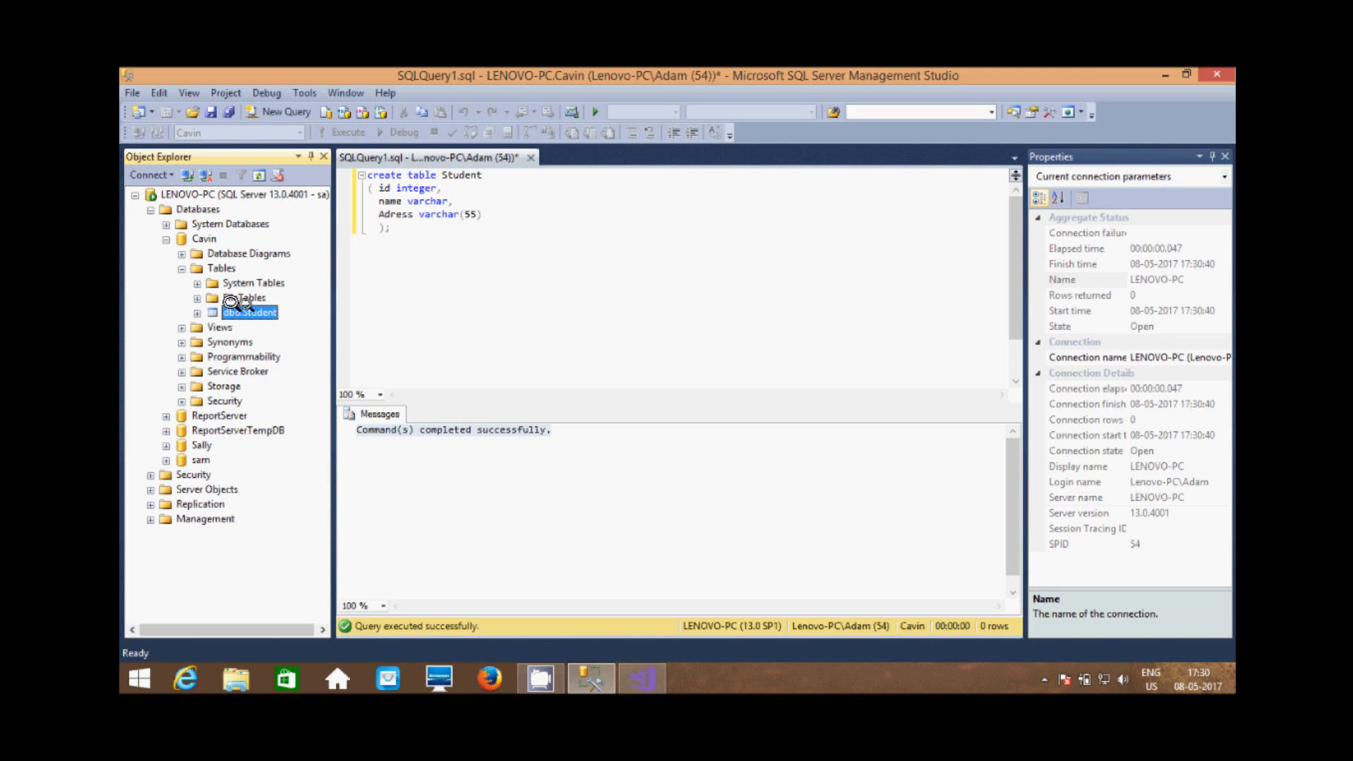
{"action": "left_click", "coordinate": [483, 271]}
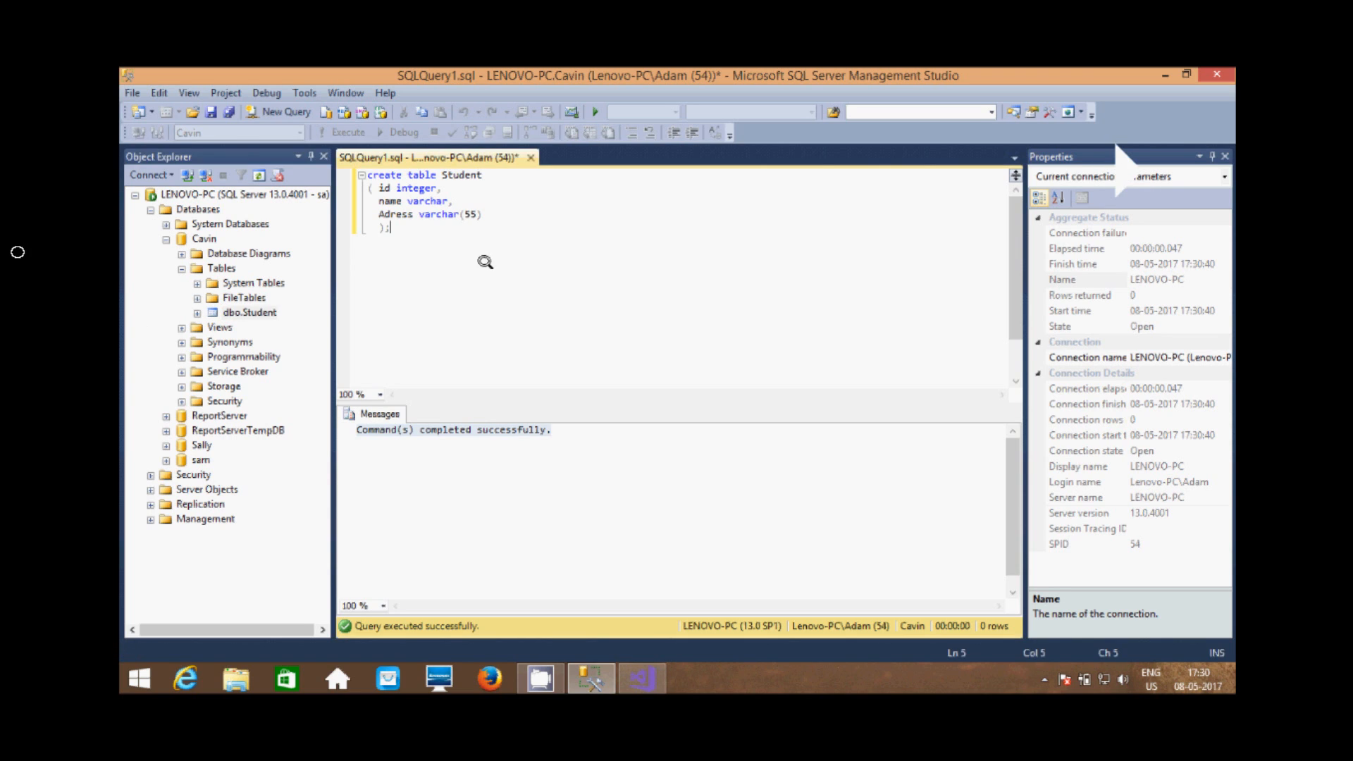
Switch to Visual Studio and start adding a new database connection.
{"action": "left_click", "coordinate": [637, 681]}
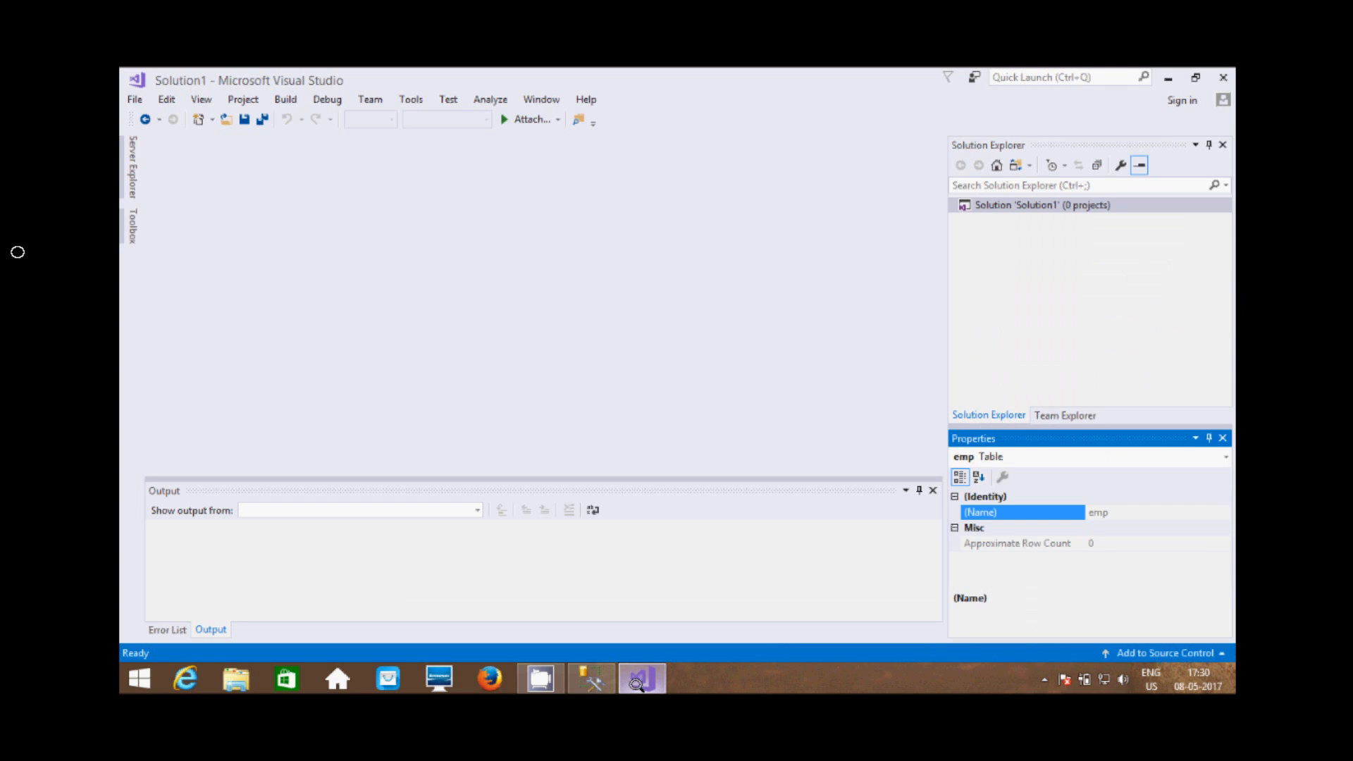
{"action": "left_click", "coordinate": [403, 97]}
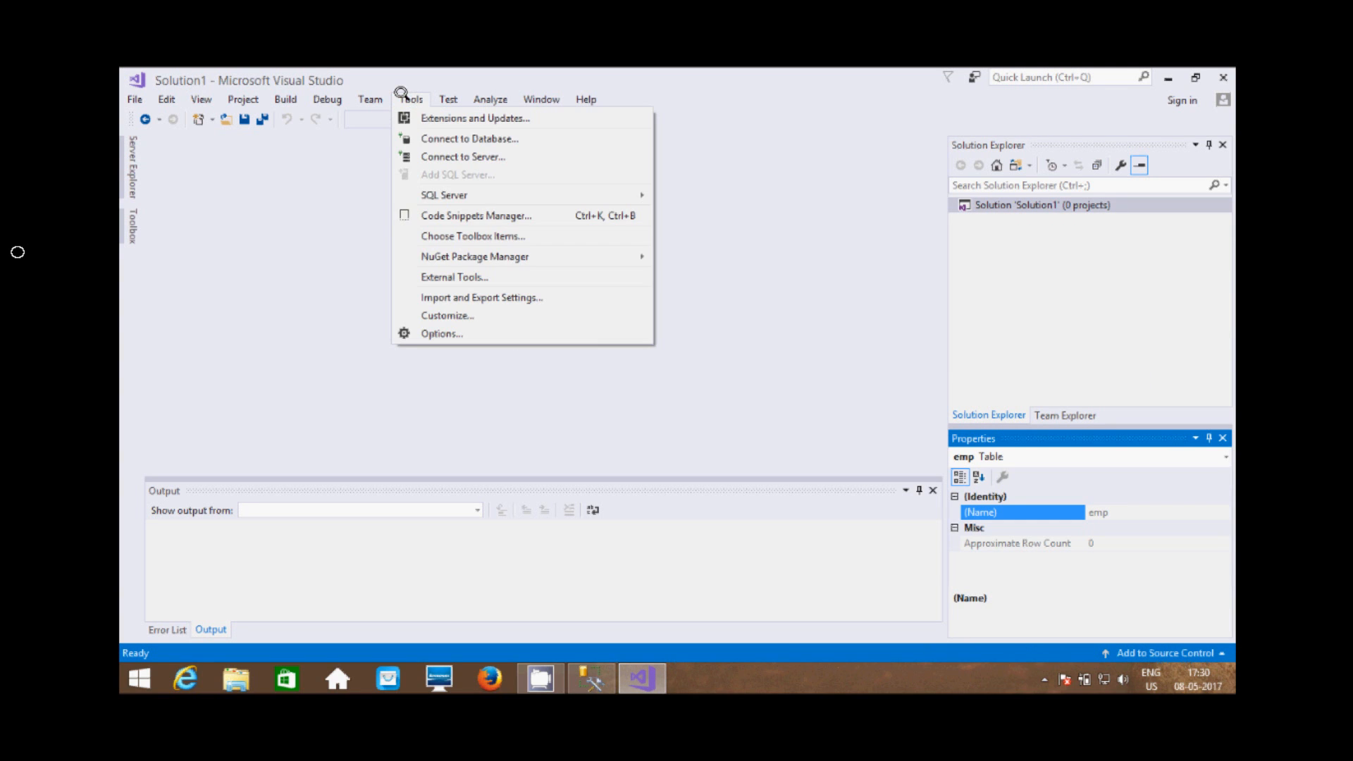
{"action": "left_click", "coordinate": [436, 134]}
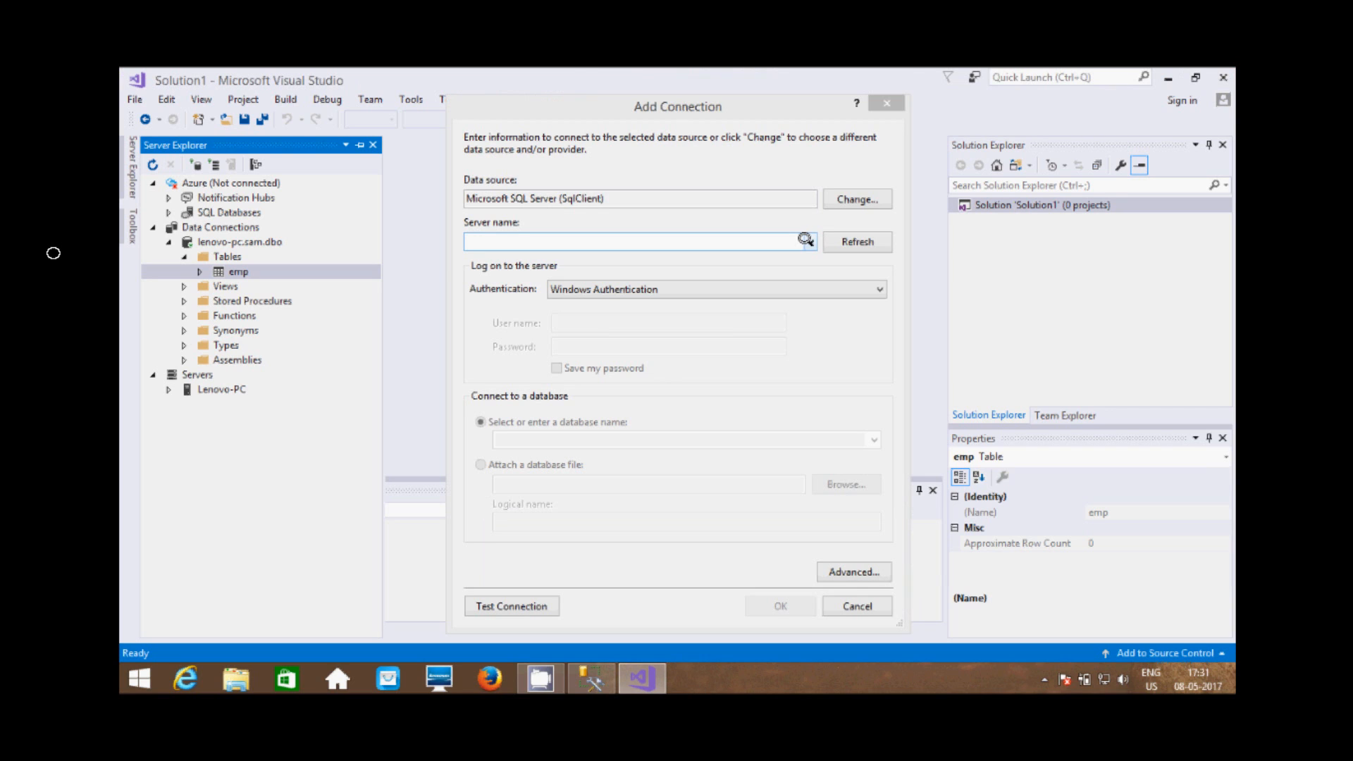
In SQL Server Management Studio, disconnect the server, start a new server connection and copy the server name LENOVO-PC.
{"action": "left_click", "coordinate": [590, 678]}
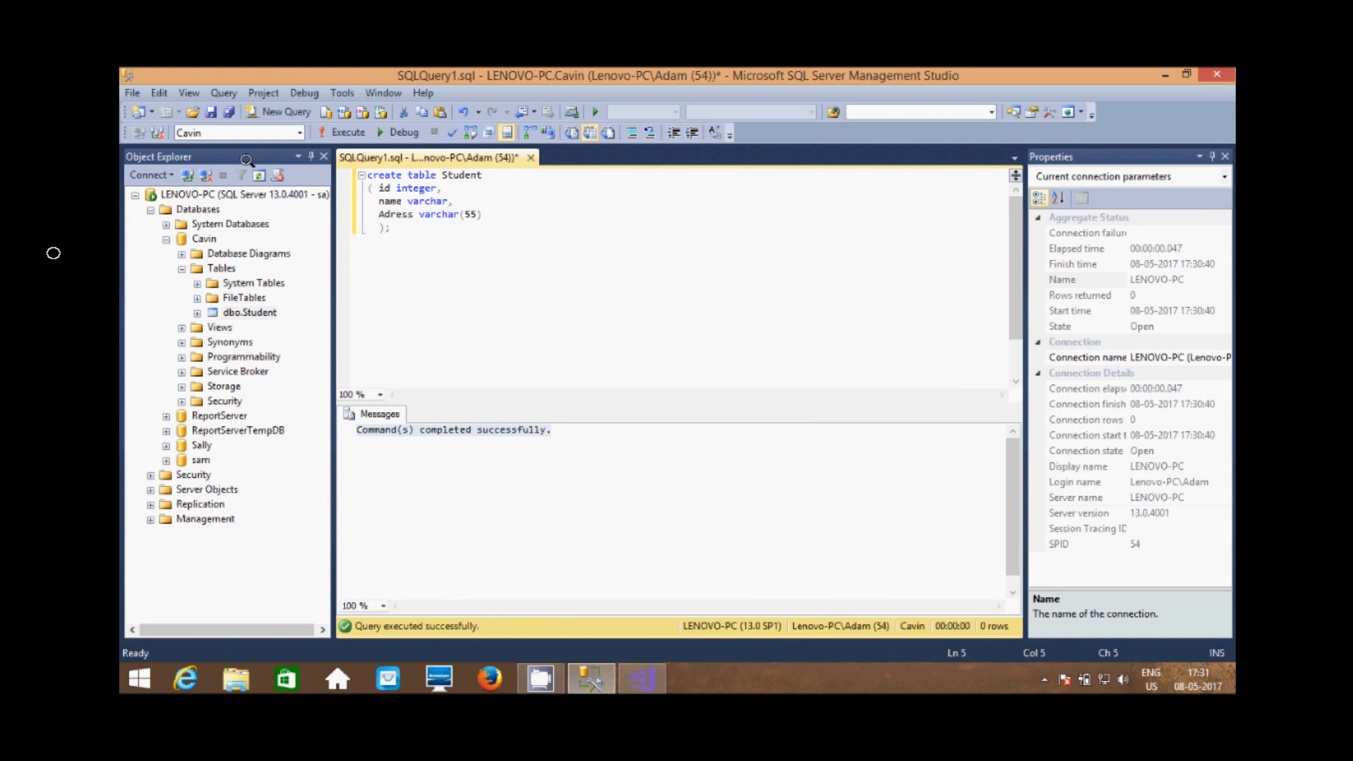
{"action": "left_click", "coordinate": [190, 173]}
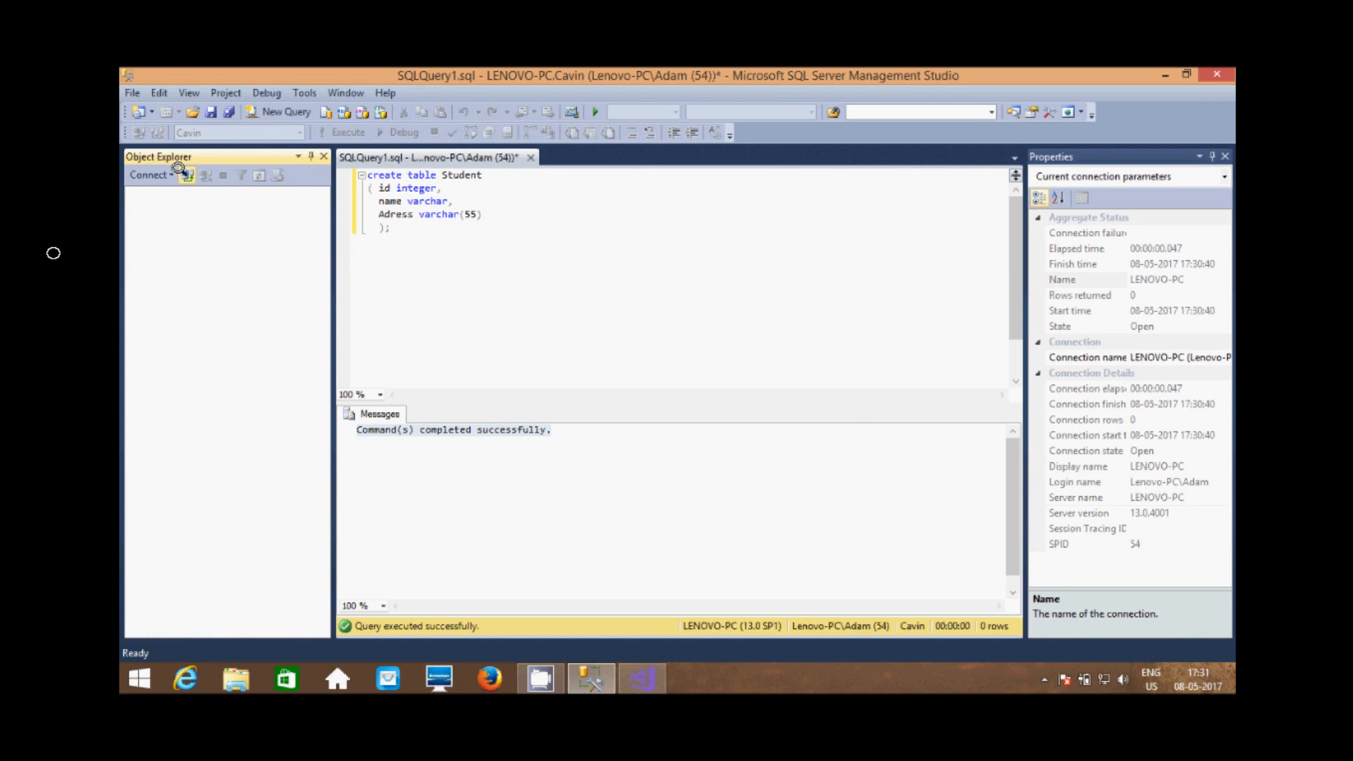
{"action": "left_click", "coordinate": [180, 171]}
{"action": "left_click", "coordinate": [705, 277]}
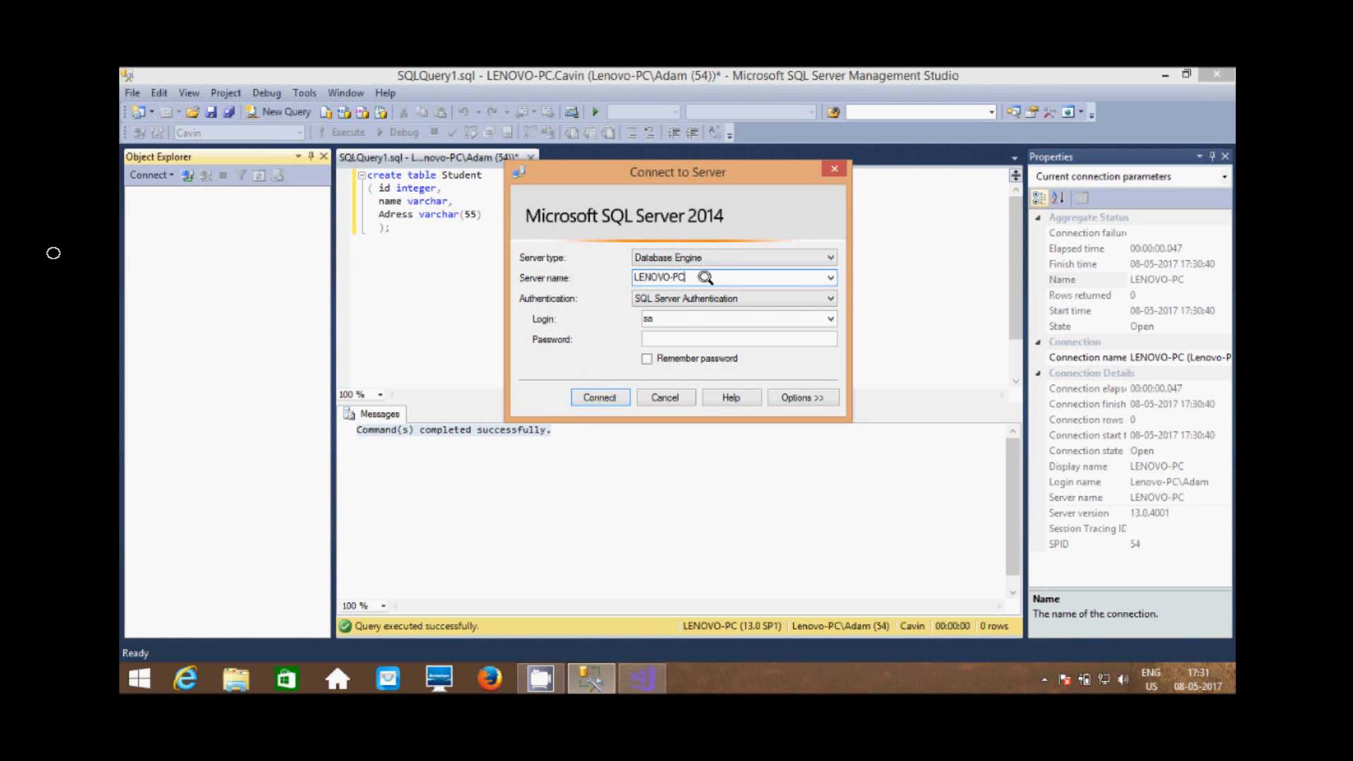
{"action": "left_click_drag", "start_coordinate": [685, 277], "coordinate": [607, 271]}
{"action": "key", "text": "ctrl+c"}
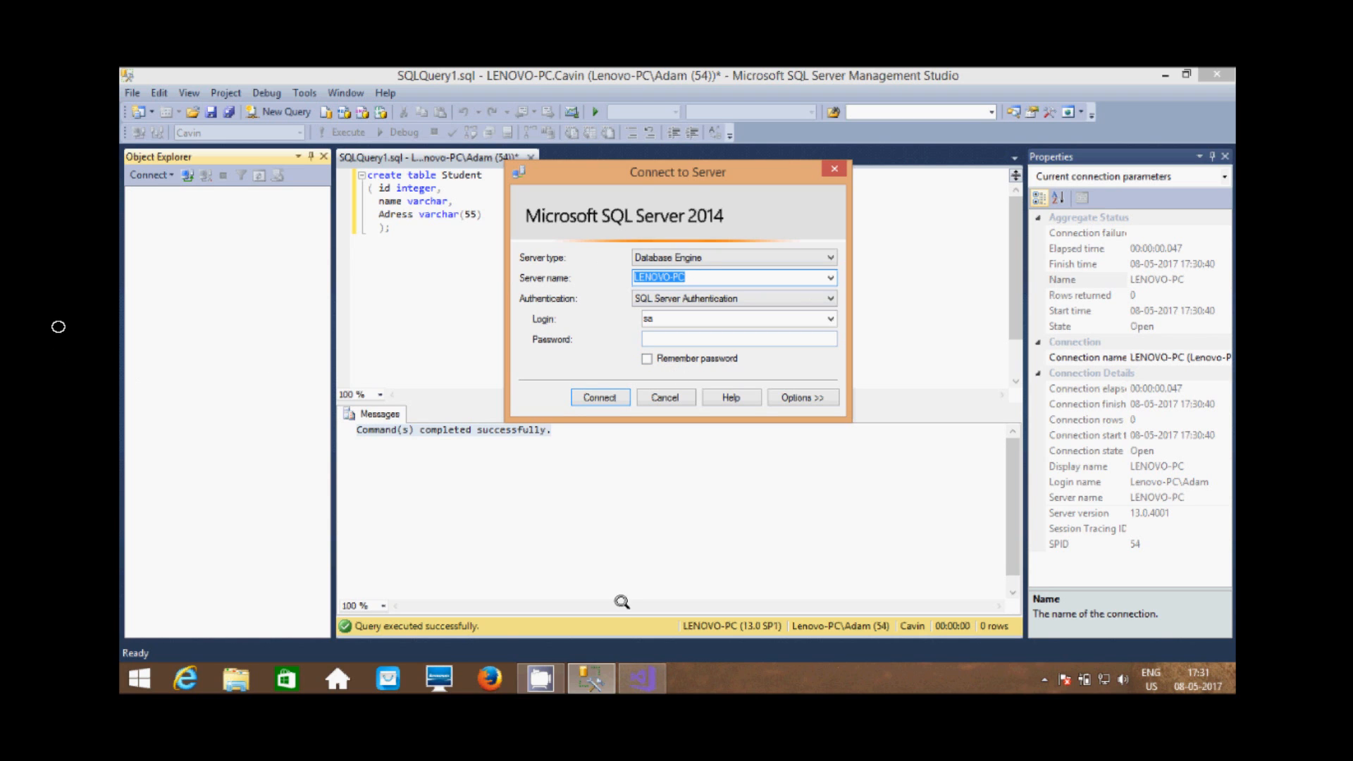
Switch to Visual Studio and paste LENOVO-PC as the new connection's server name.
{"action": "left_click", "coordinate": [642, 678]}
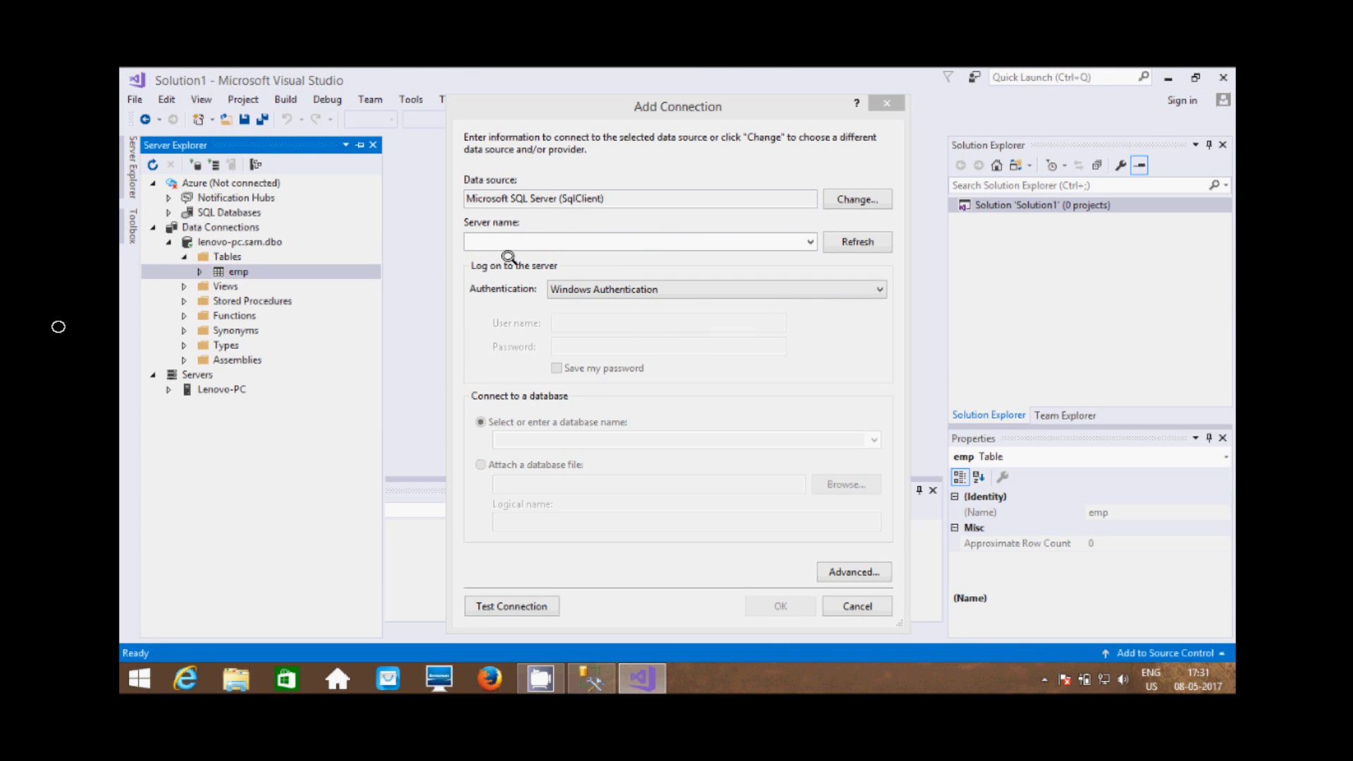
{"action": "left_click", "coordinate": [489, 239]}
{"action": "key", "text": "ctrl+v"}
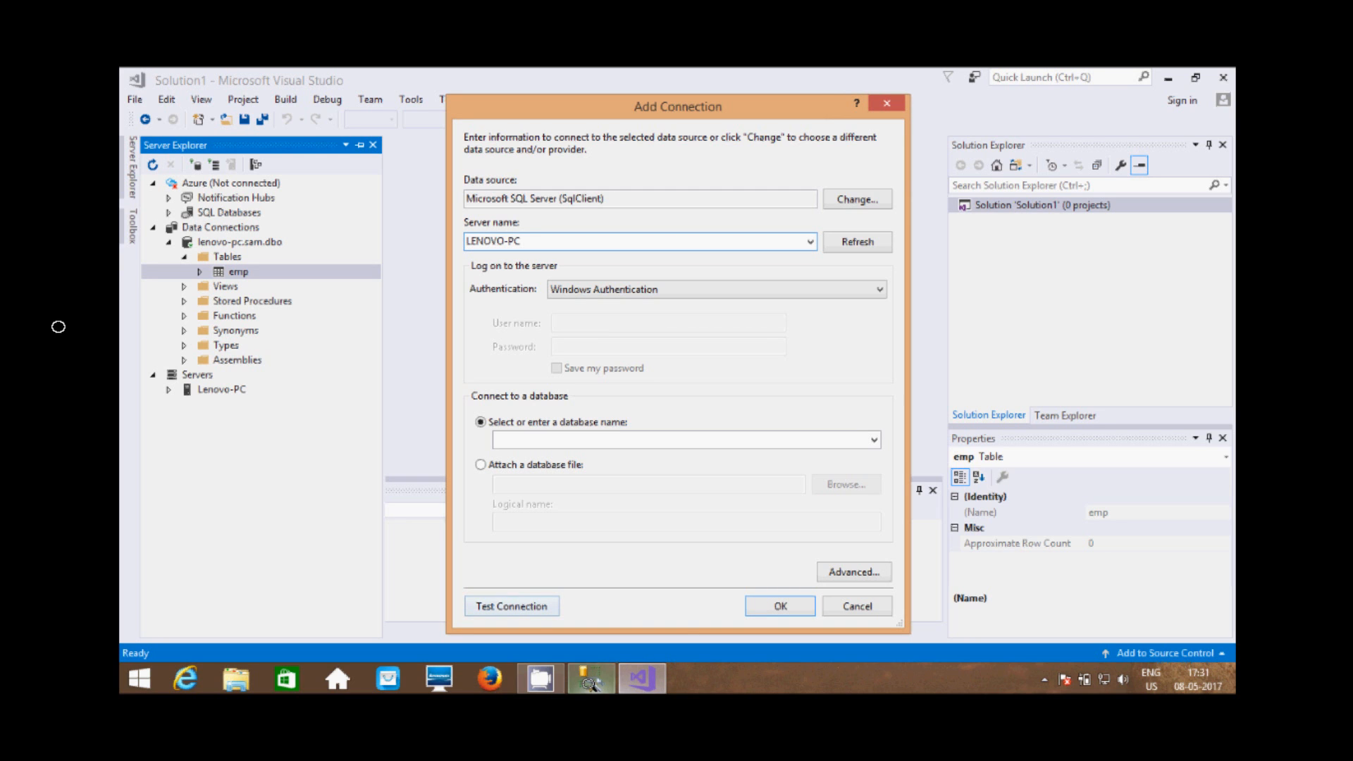
Switch to SQL Server Management Studio, enter the sa login's password and reconnect to LENOVO-PC.
{"action": "mouse_move", "coordinate": [588, 682]}
{"action": "left_click", "coordinate": [663, 337]}
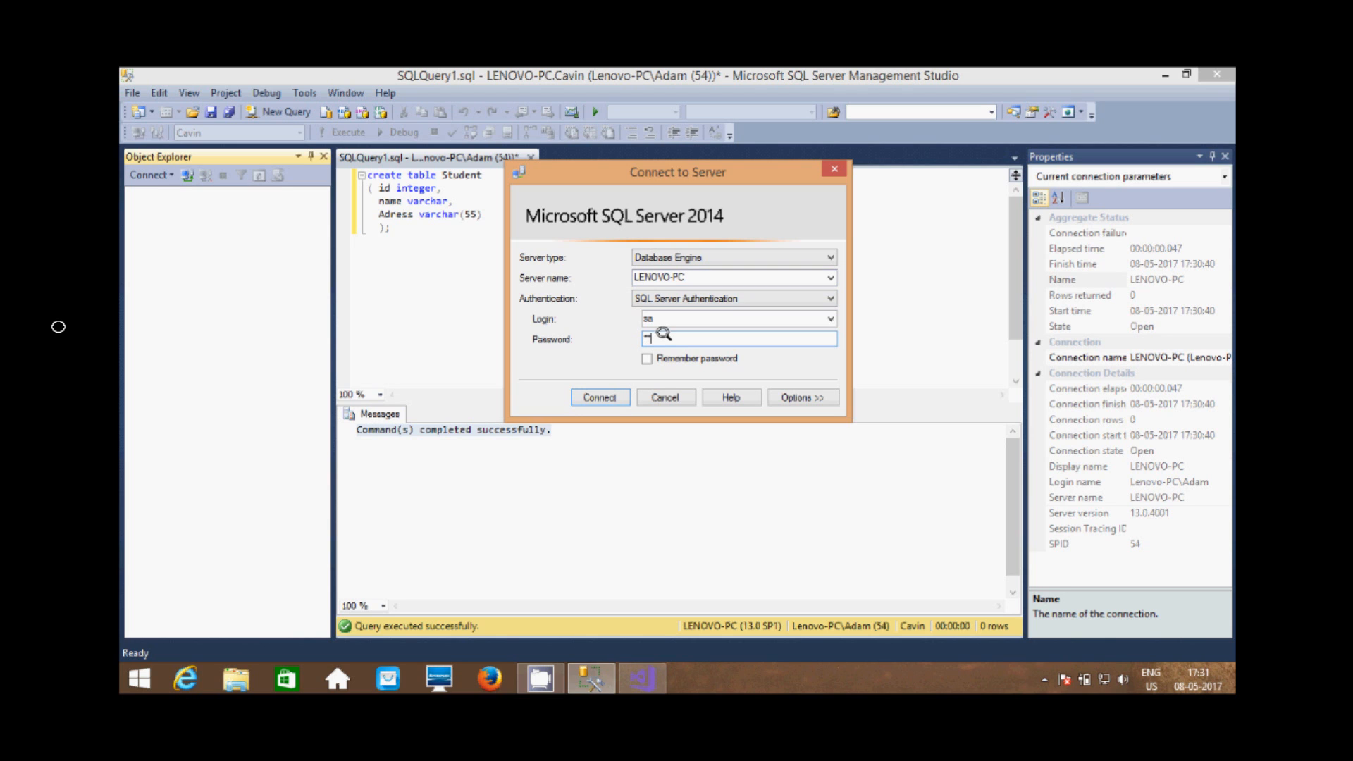
{"action": "left_click", "coordinate": [598, 397]}
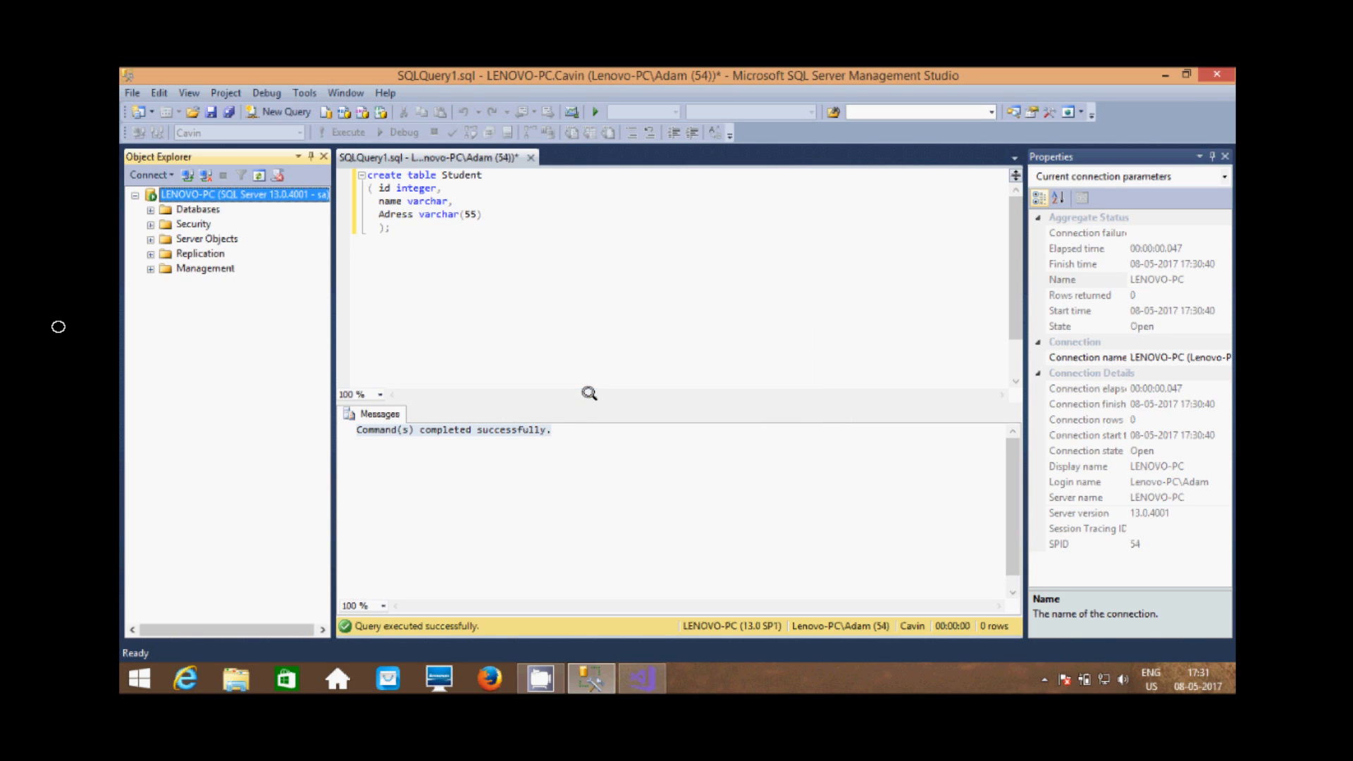
In Visual Studio, set the new connection to SQL Server Authentication with user name sa and the account password, and select the Cavin database.
{"action": "left_click", "coordinate": [642, 678]}
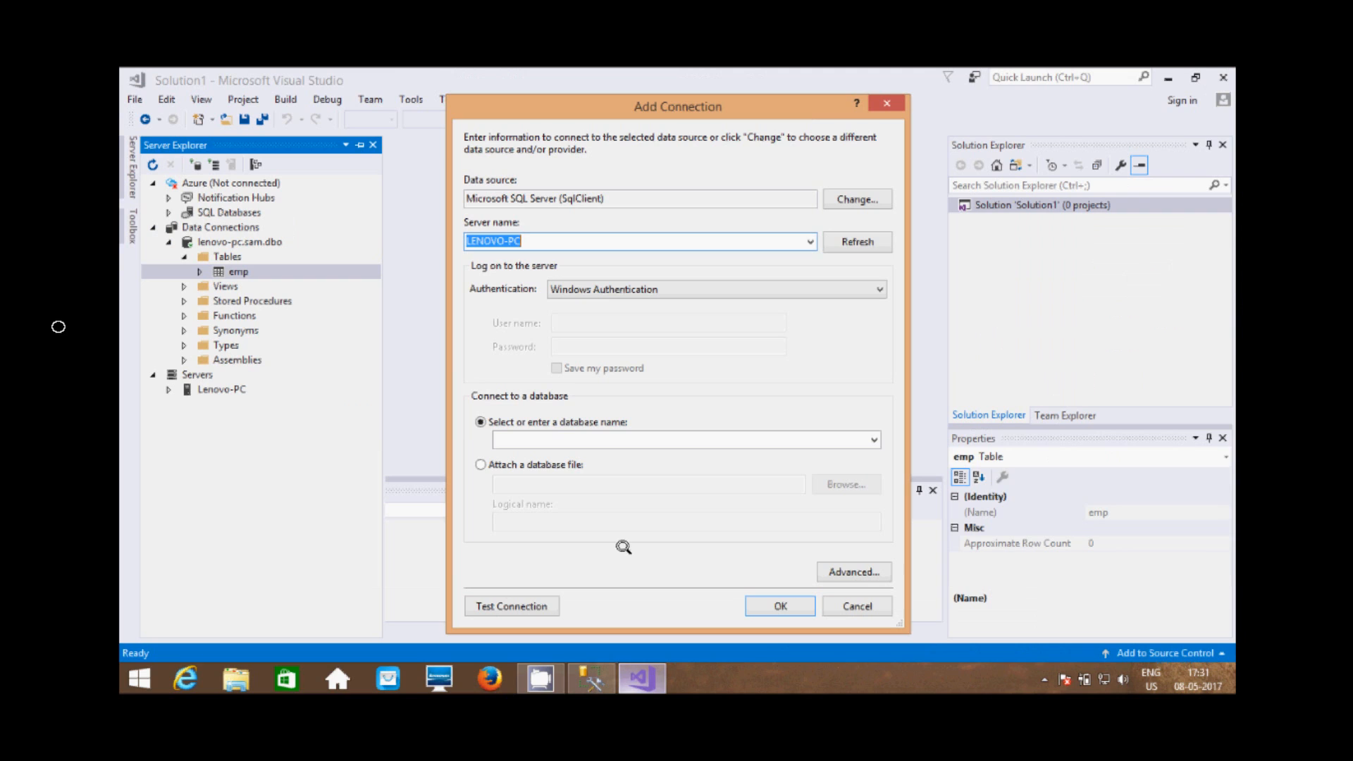
{"action": "left_click", "coordinate": [581, 287]}
{"action": "left_click", "coordinate": [578, 318]}
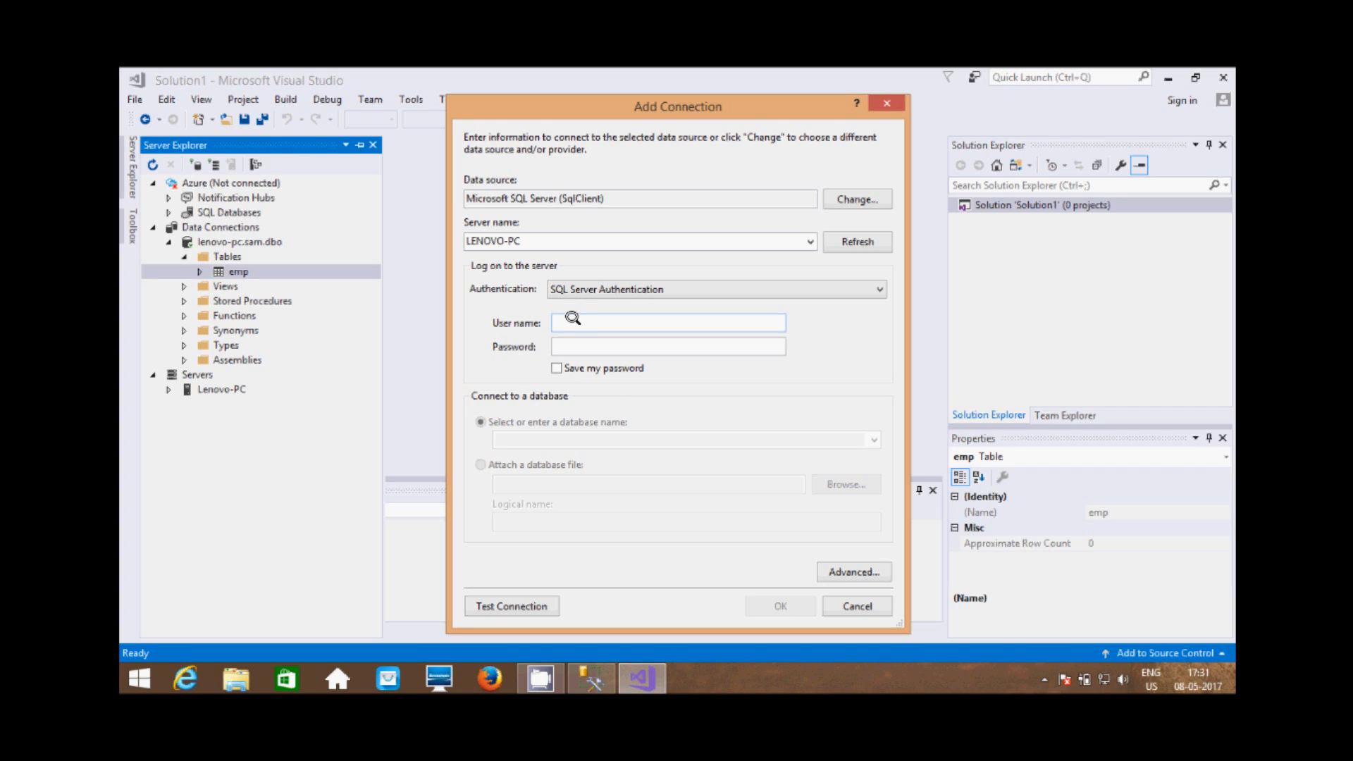
{"action": "type", "text": "sa"}
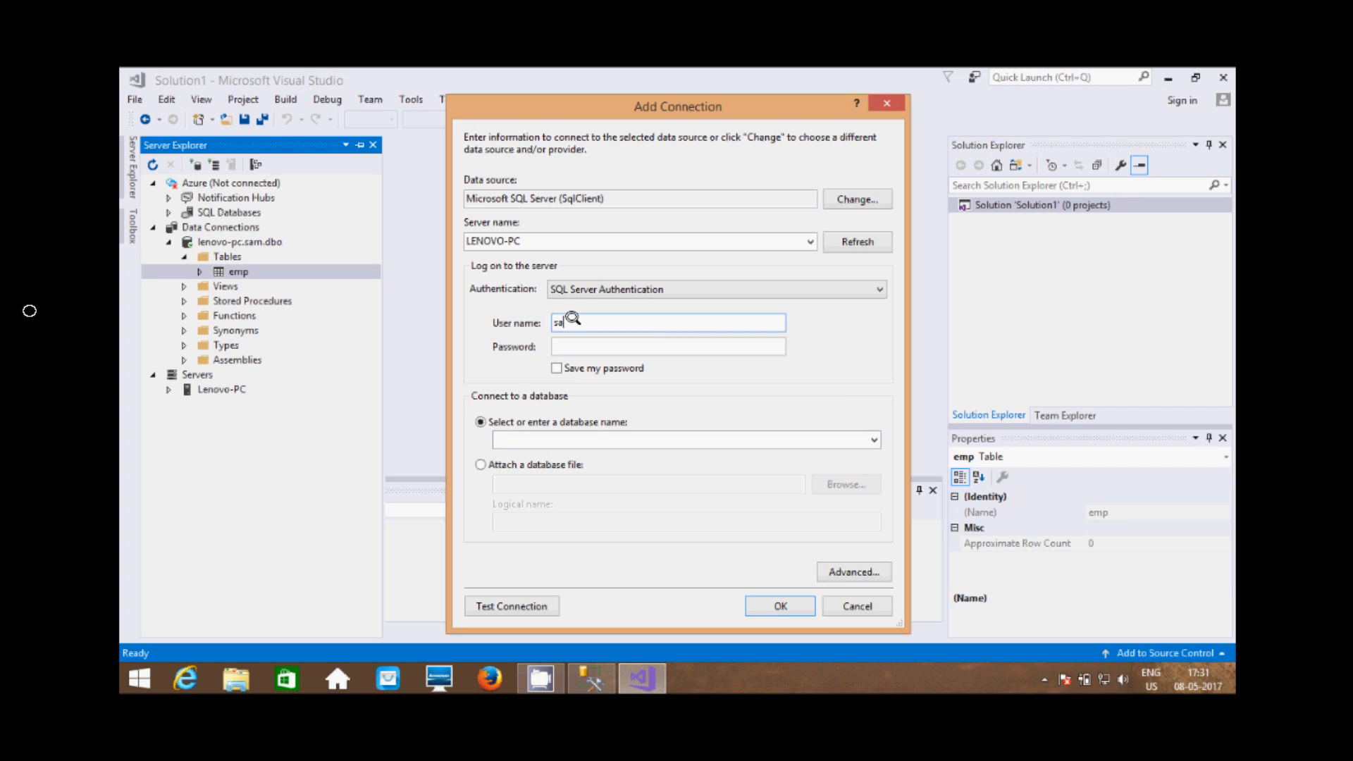
{"action": "key", "text": "Tab"}
{"action": "left_click", "coordinate": [872, 439]}
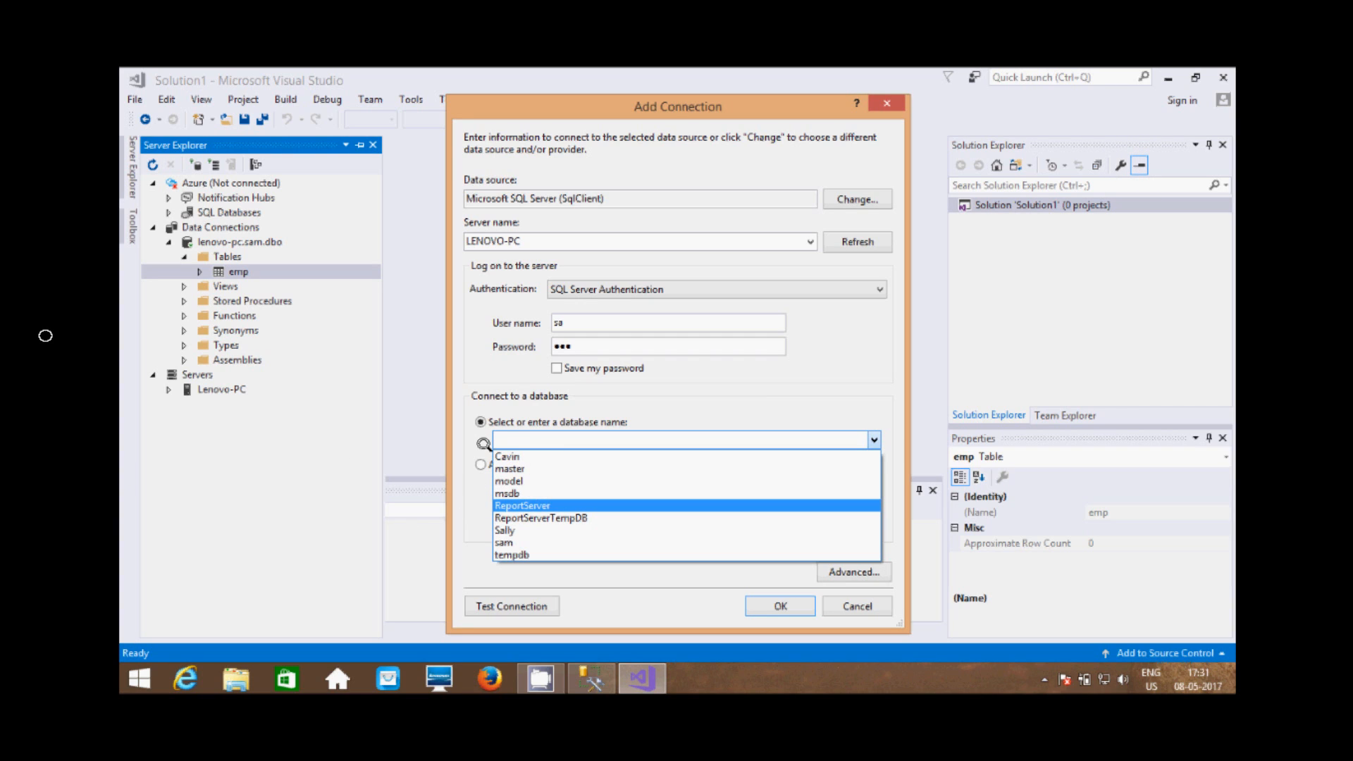
{"action": "left_click", "coordinate": [505, 457]}
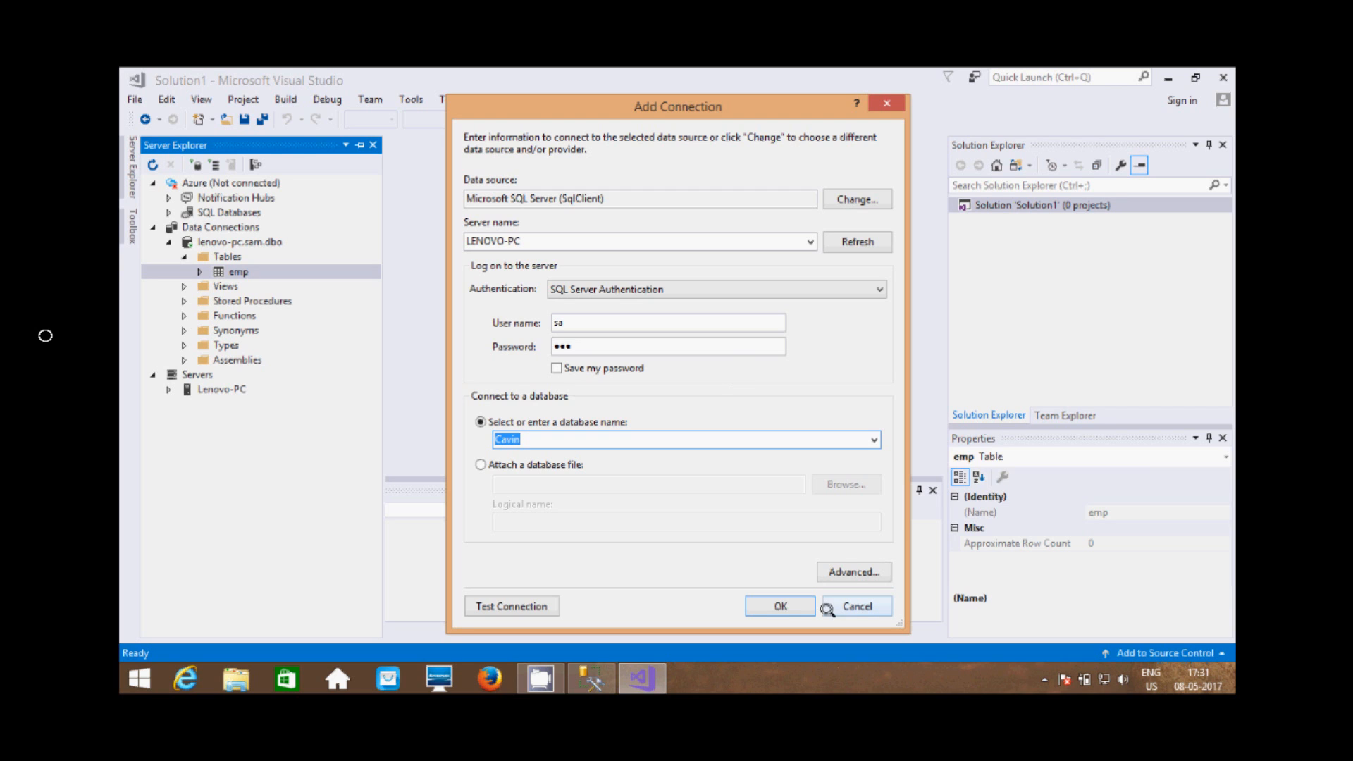
Review the advanced properties and connection string of the Cavin connection.
{"action": "left_click", "coordinate": [842, 571]}
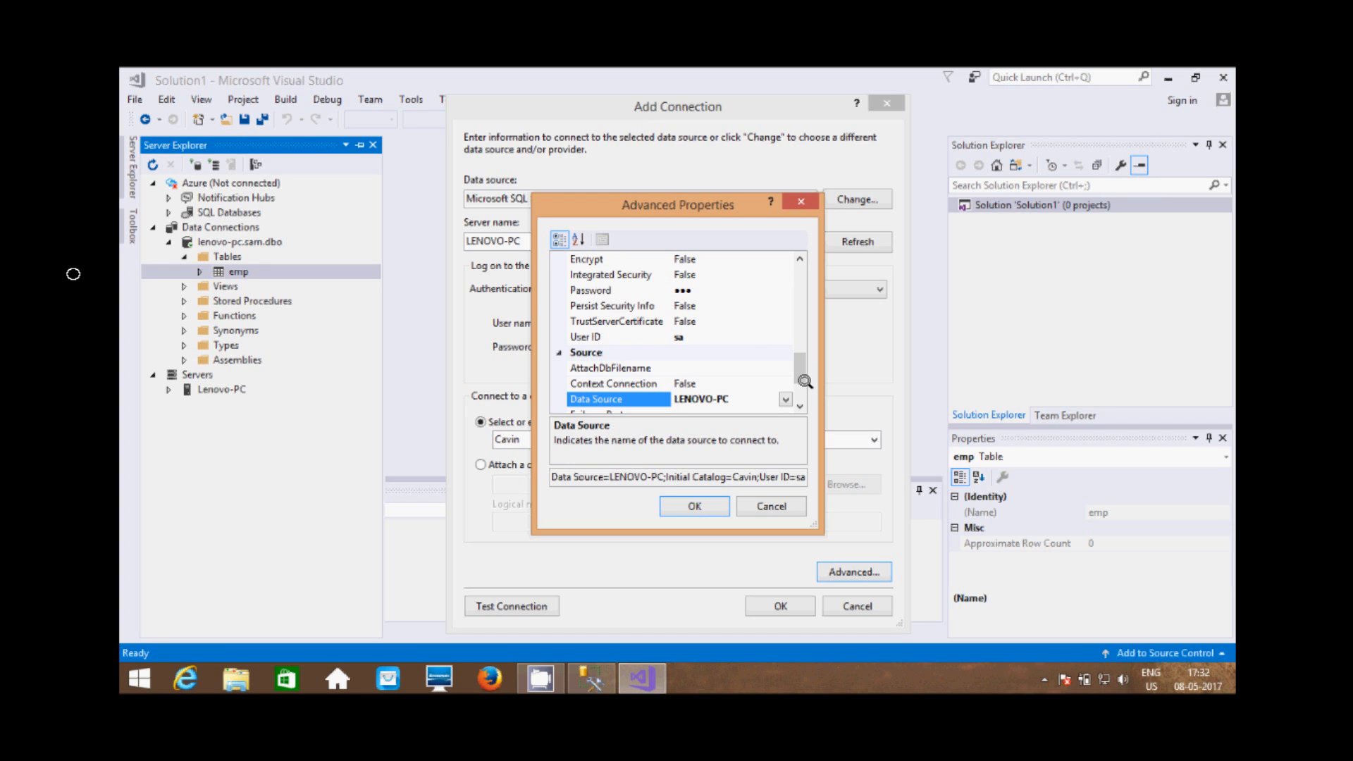
{"action": "left_click_drag", "start_coordinate": [798, 367], "coordinate": [797, 360]}
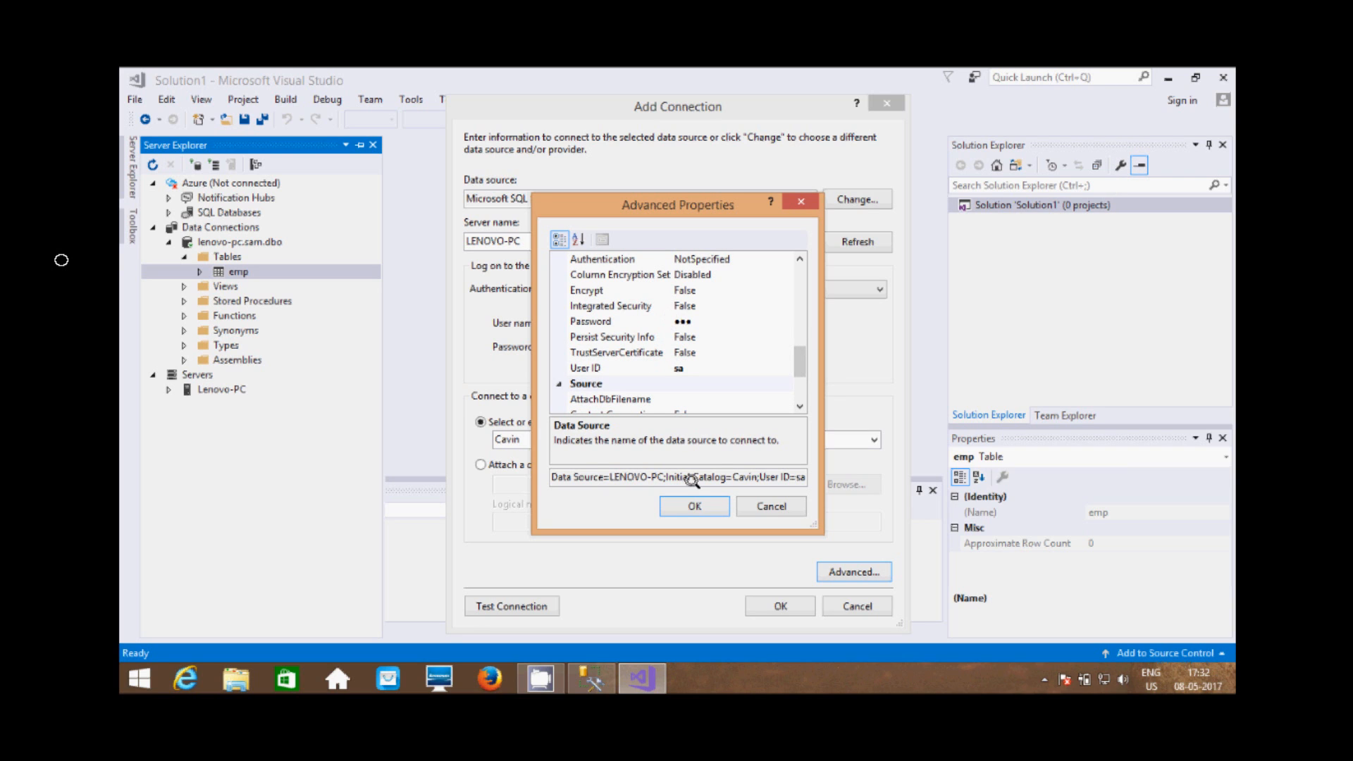
{"action": "left_click", "coordinate": [678, 503]}
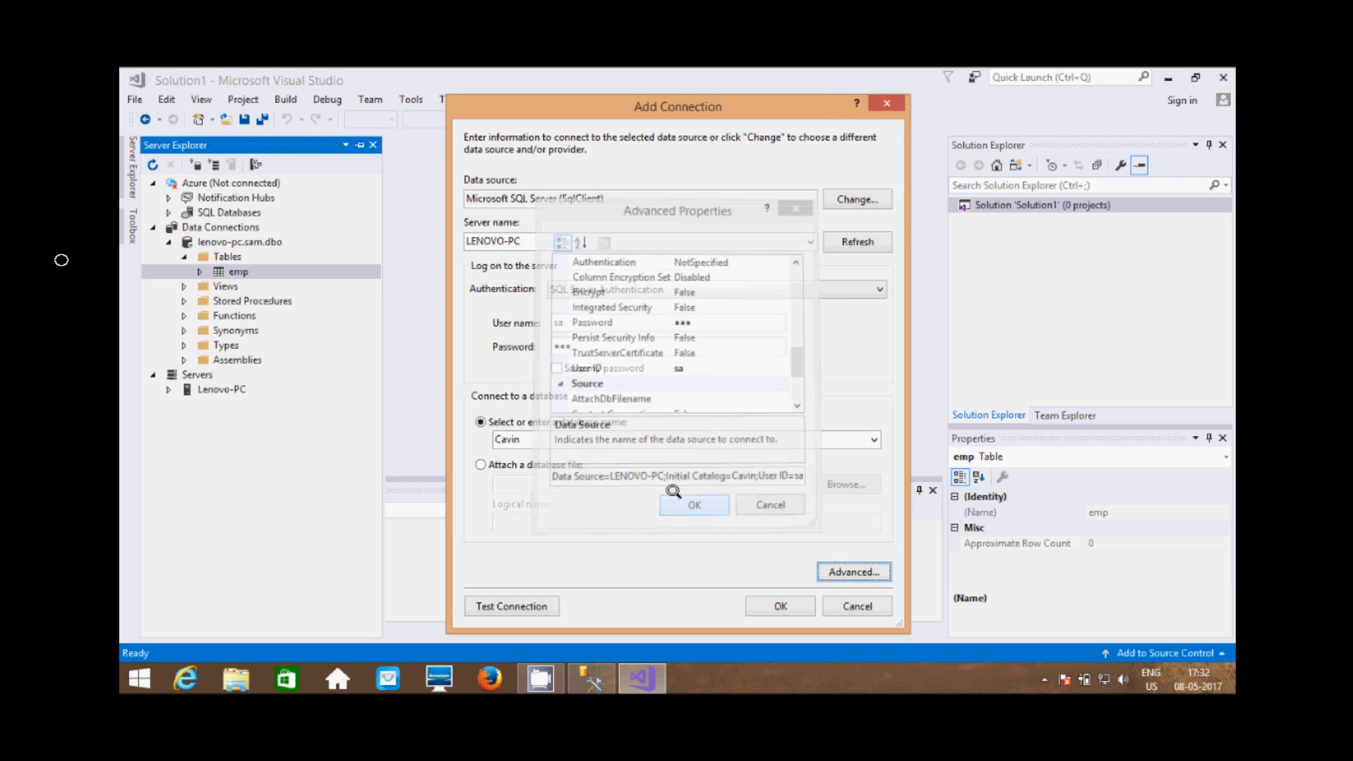
Test the connection to the Cavin database and add it to the data connections.
{"action": "left_click", "coordinate": [495, 598]}
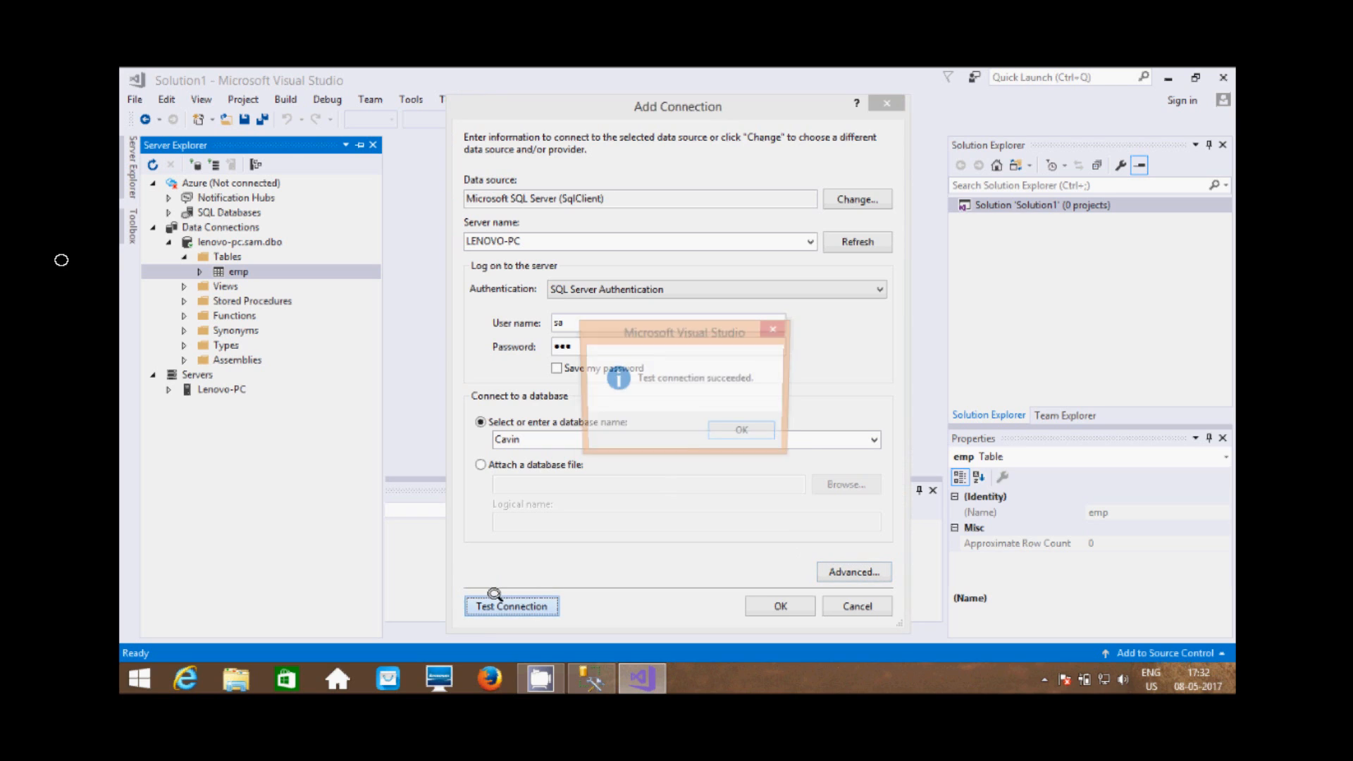
{"action": "left_click", "coordinate": [726, 421]}
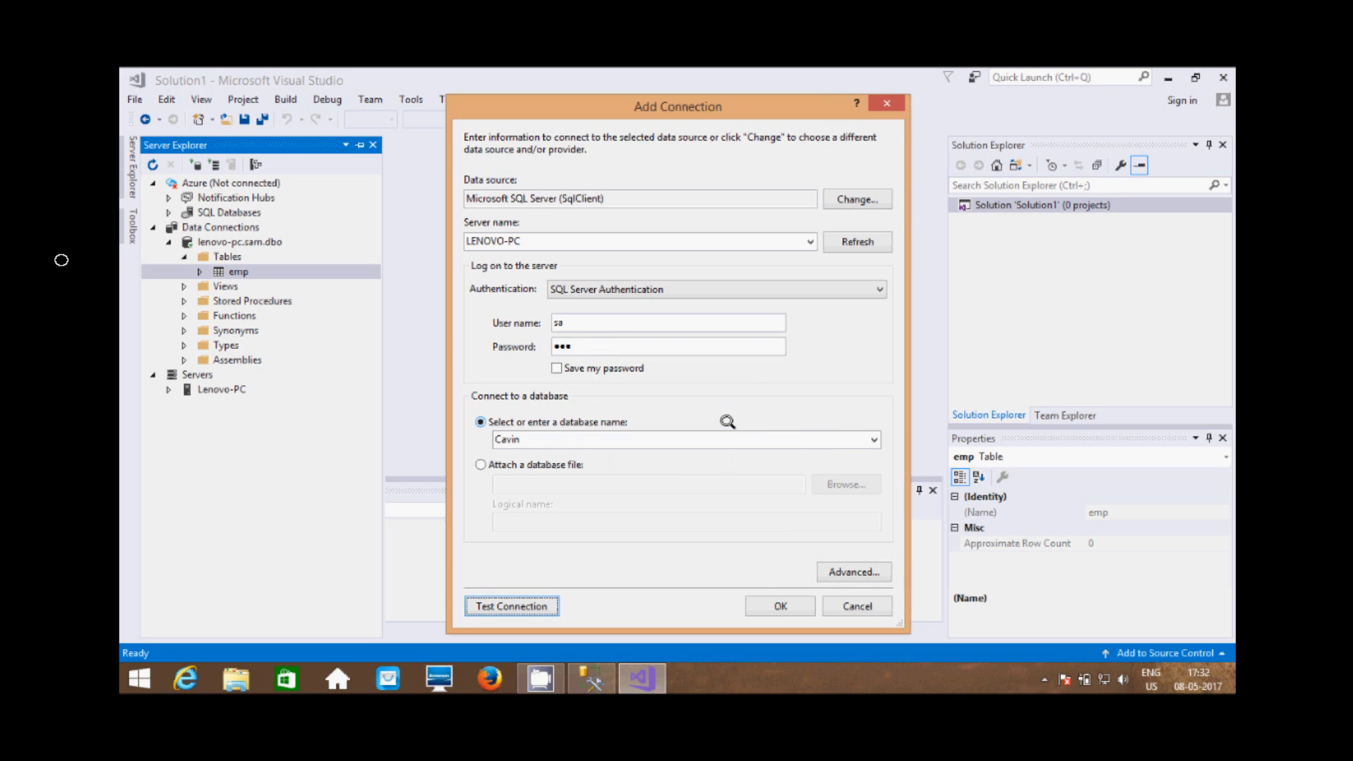
{"action": "left_click", "coordinate": [769, 598]}
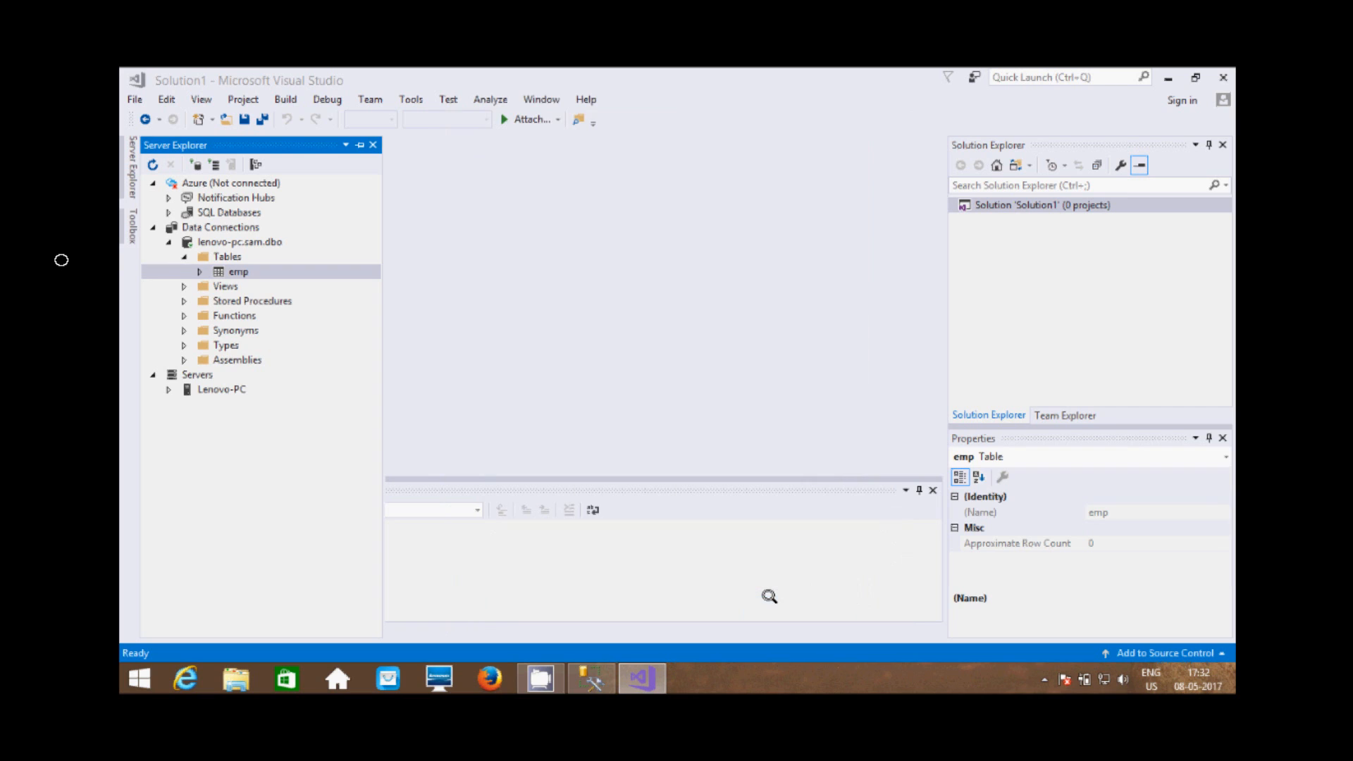